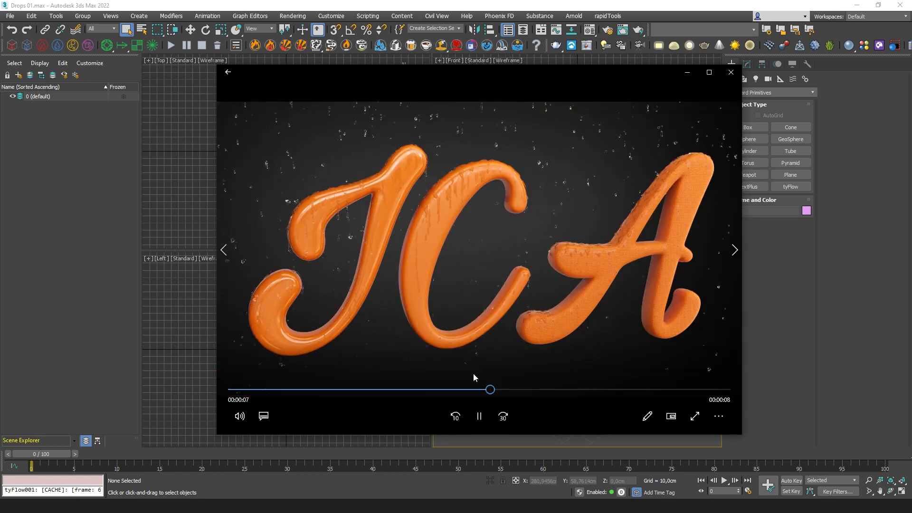
Step: Set aside the reference video and review the display unit and system unit settings without changing them
left_click(480, 413)
left_click_drag(490, 75, 911, 119)
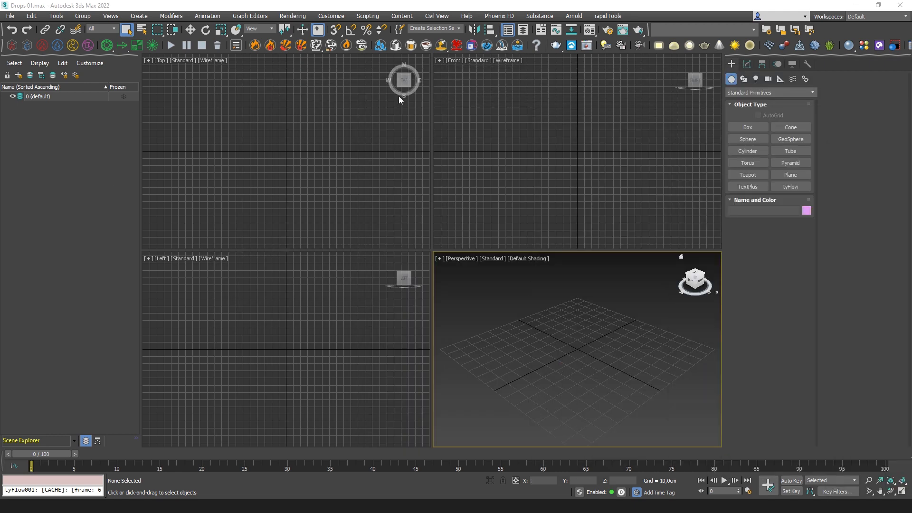
left_click(331, 16)
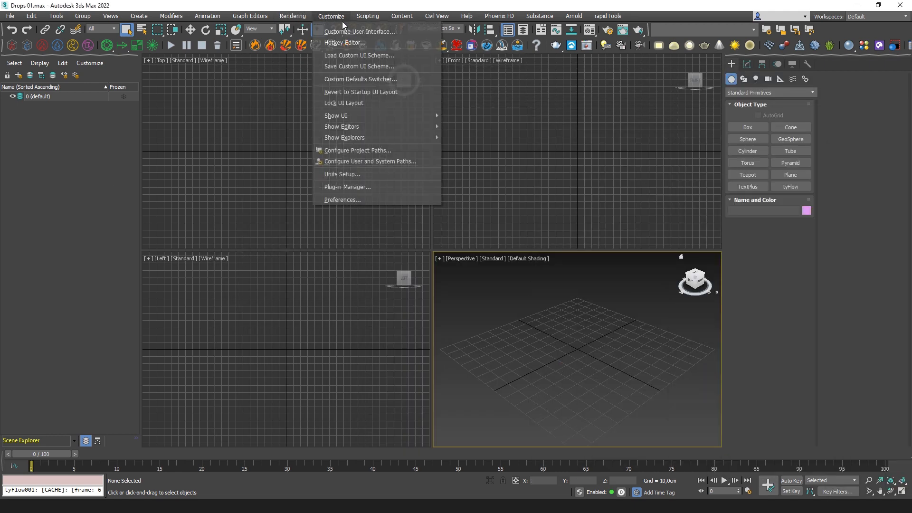
left_click(376, 174)
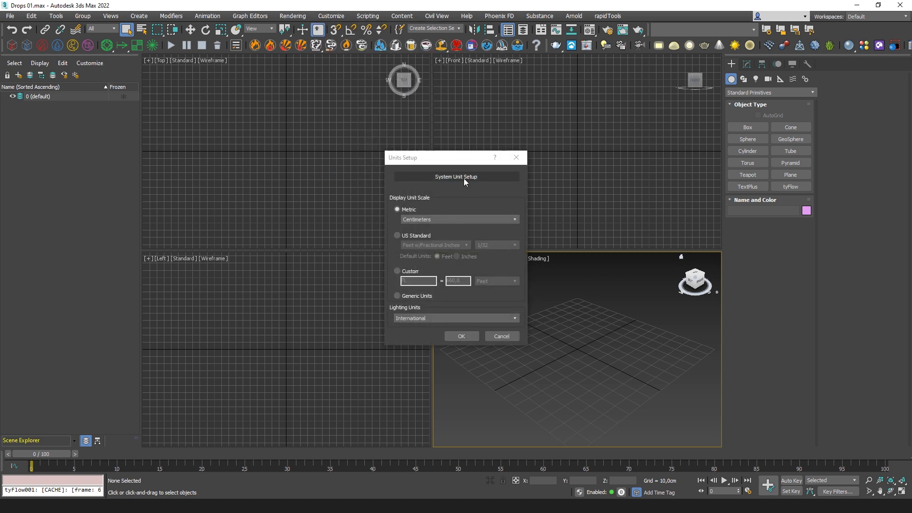
left_click(464, 177)
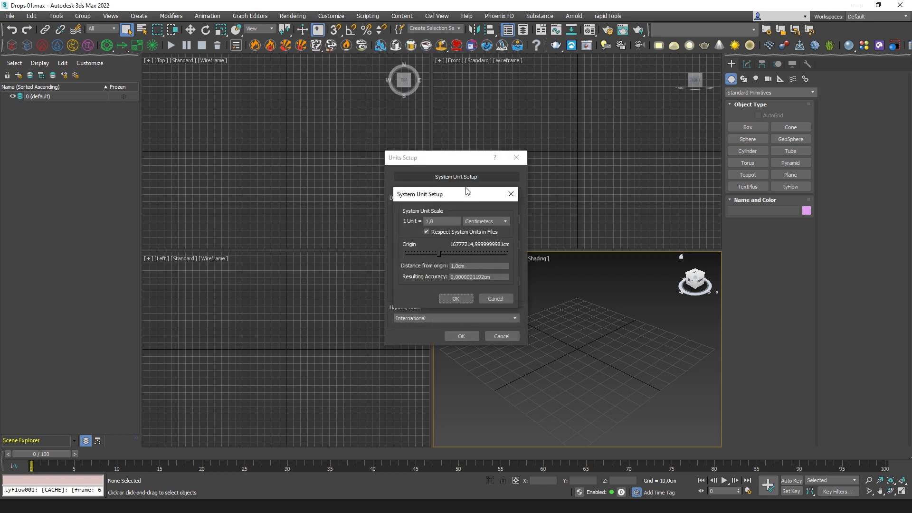
left_click_drag(463, 199, 579, 204)
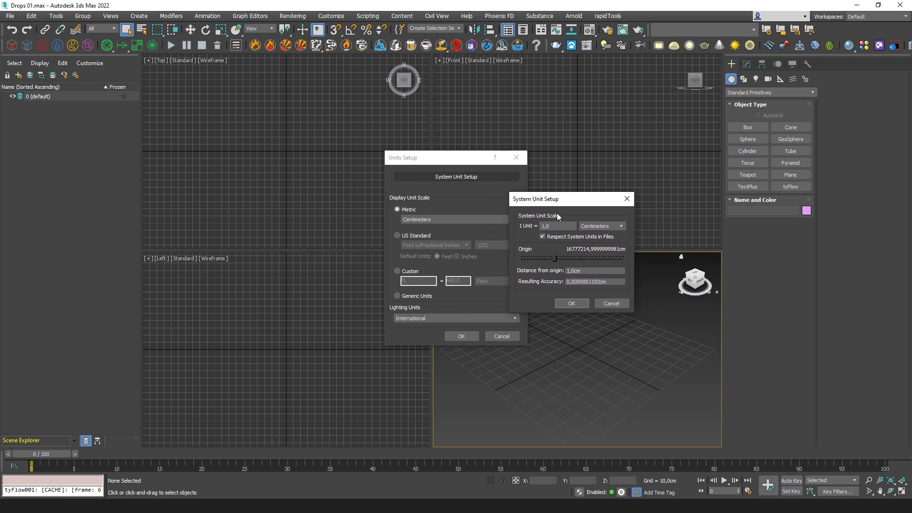
left_click(617, 305)
left_click(506, 334)
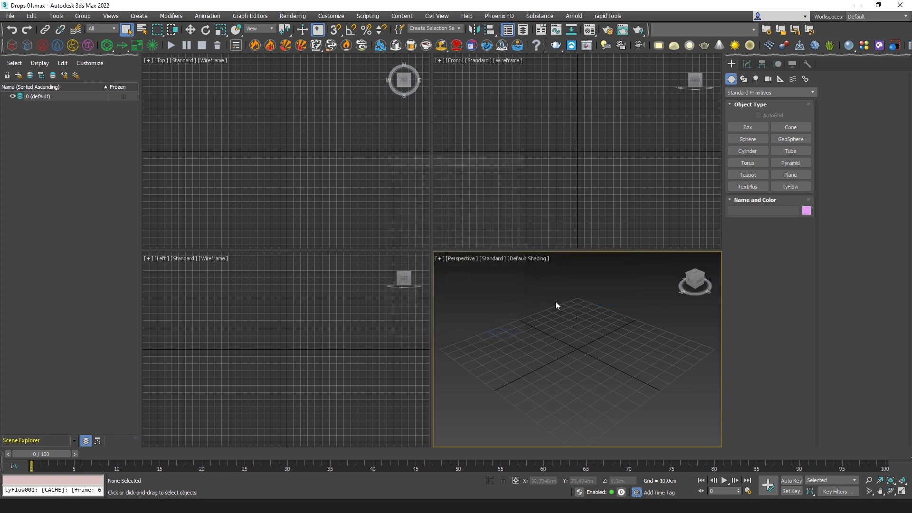
Step: Create a spline Text shape reading "3" near the centre of the perspective grid
middle_click_drag(604, 345, 616, 274, "alt")
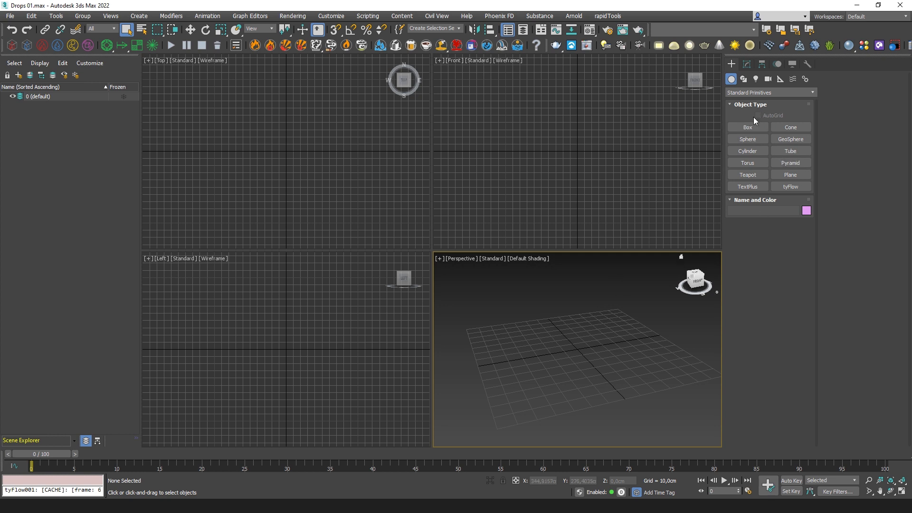
left_click(743, 79)
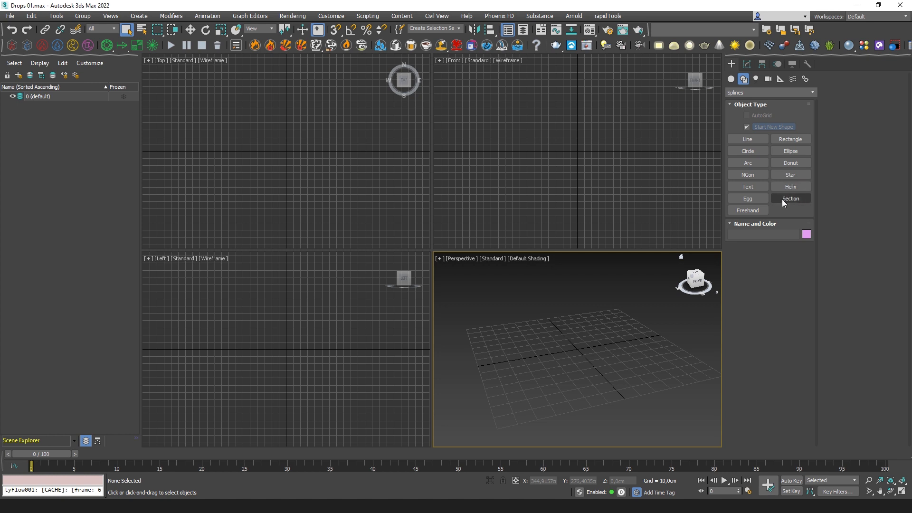
left_click(748, 186)
left_click(579, 341)
left_click(769, 351)
key("ctrl+a")
type("3")
key("Return")
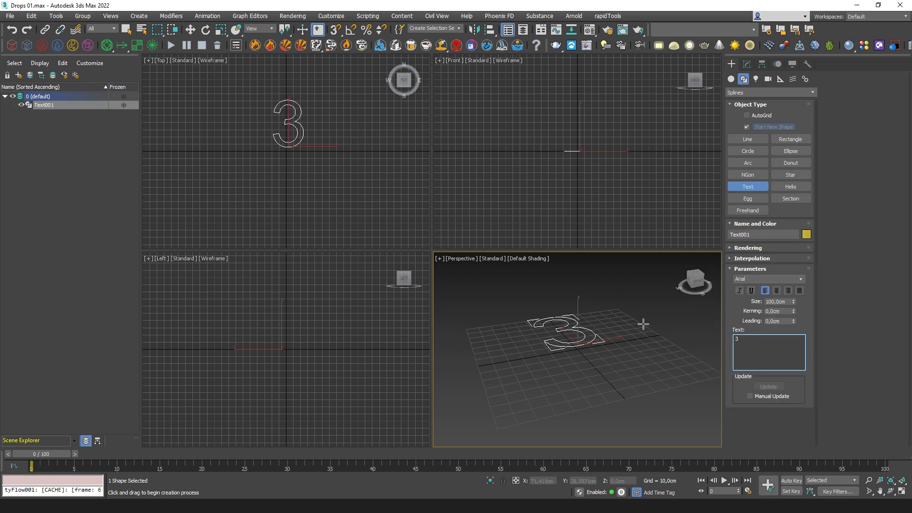
Step: Turn on angle snapping and rotate the text 90 degrees about the X axis so it stands upright
left_click(206, 30)
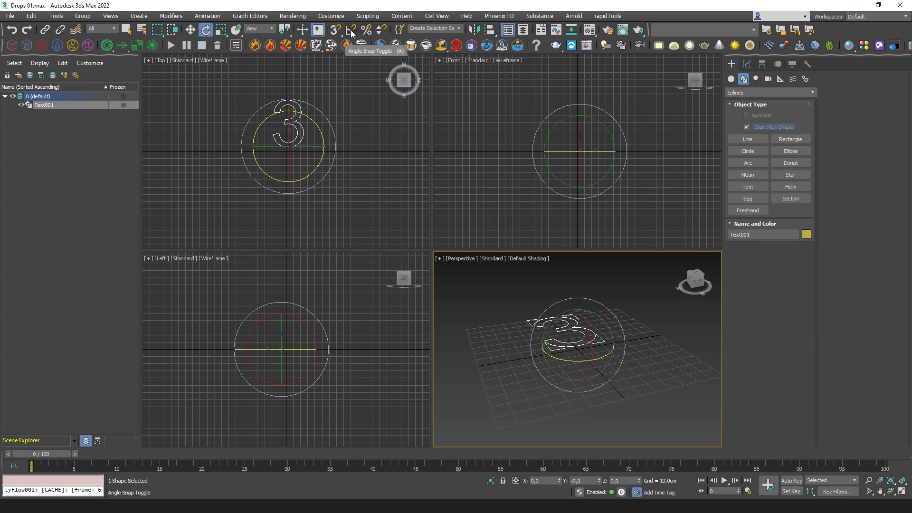
left_click(351, 31)
left_click_drag(577, 325, 594, 368)
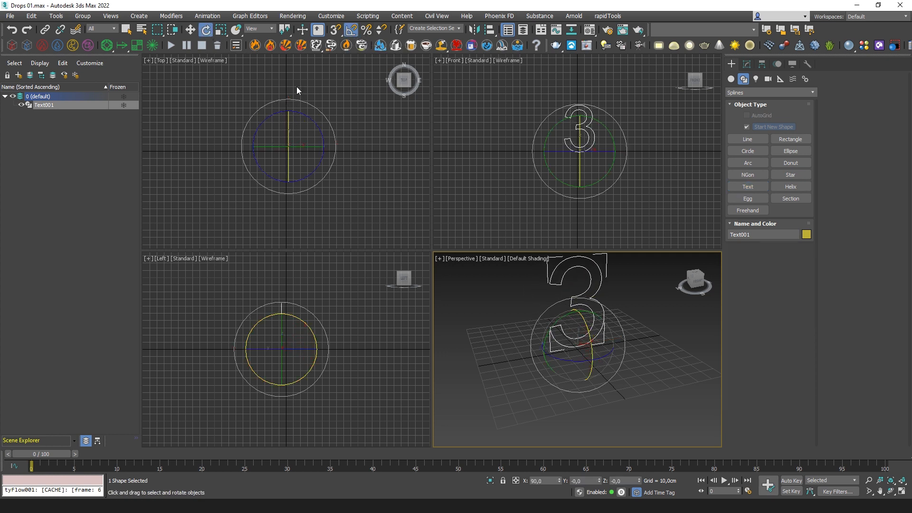
Step: Set the text shape's size to 125 cm
left_click(190, 30)
left_click(747, 64)
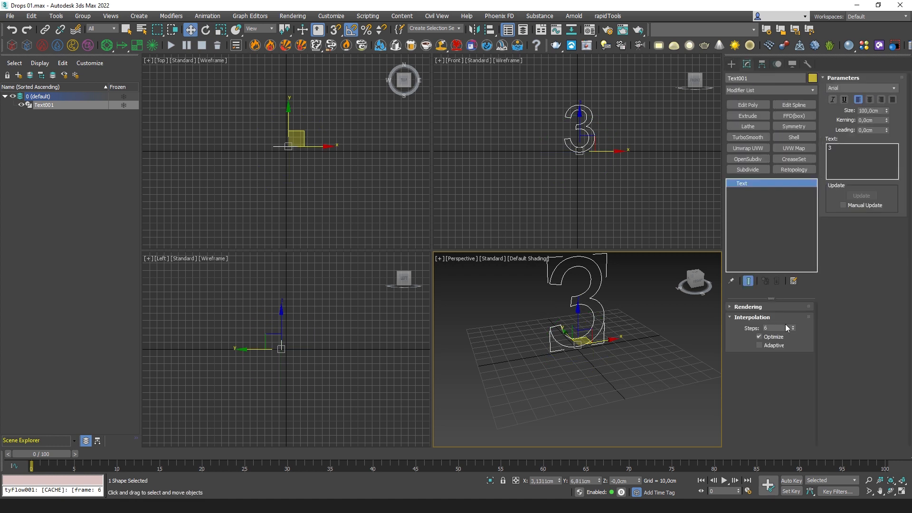
double_click(872, 110)
type("125")
key("Return")
middle_click_drag(593, 310, 599, 360)
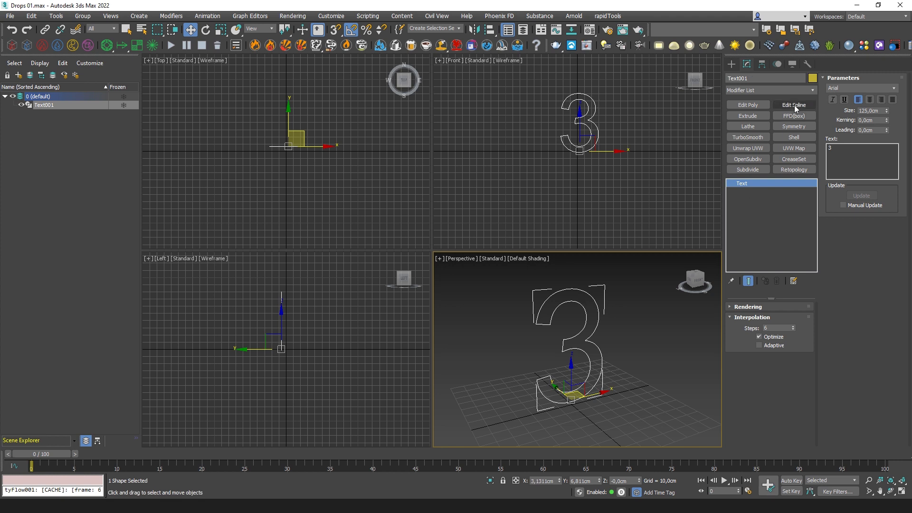
Step: Measure the text shape's dimensions with the Measure utility
left_click(808, 65)
left_click(769, 155)
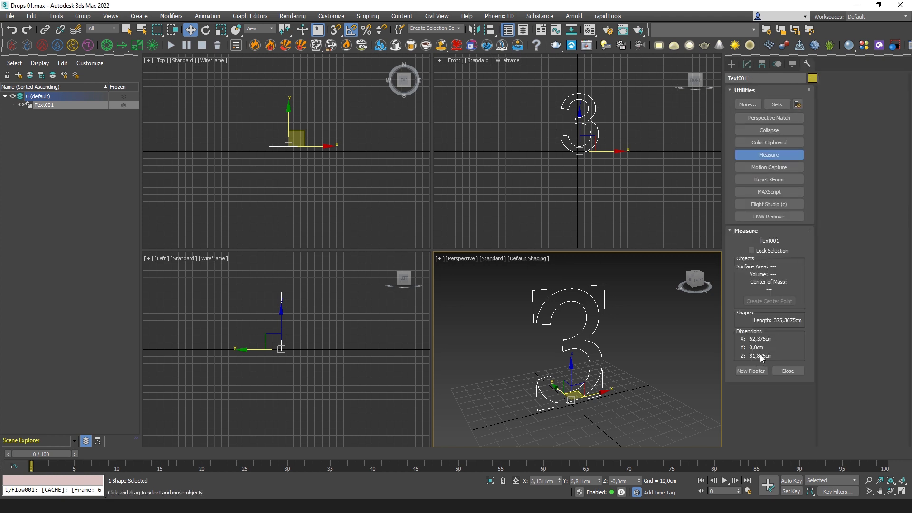
left_click(747, 63)
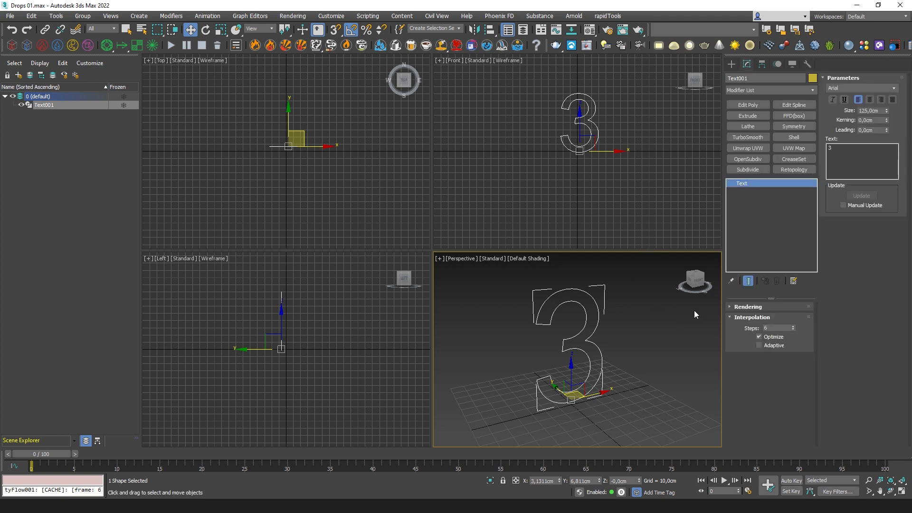
Step: Set the text's interpolation steps to 3 and extrude it by 12 cm
left_click(793, 330)
left_click(752, 116)
left_click_drag(797, 320, 719, 305)
type("12")
key("Return")
Step: Show the extruded number with edged faces in a maximized perspective viewport
middle_click_drag(603, 379, 544, 269, "alt")
key("F4")
key("alt+w")
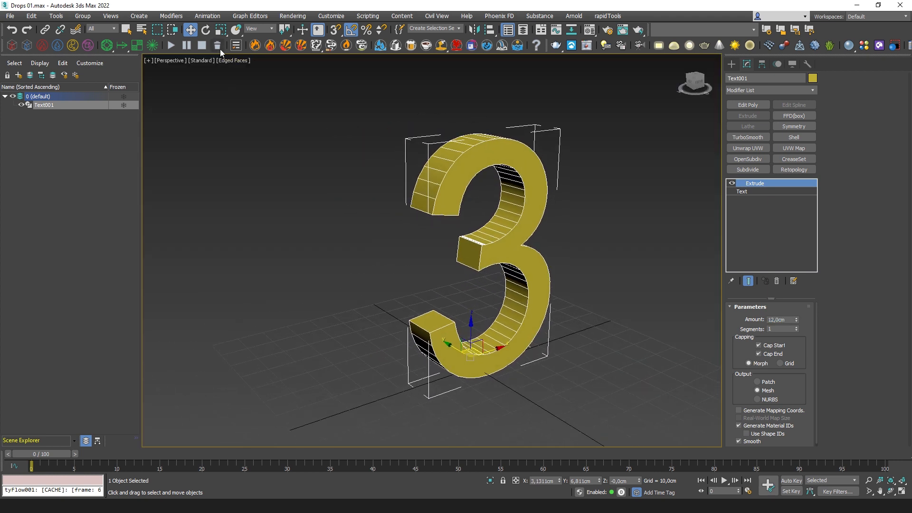
Step: Turn on Adaptive interpolation for the base text shape and hide the selection brackets around it
left_click(760, 191)
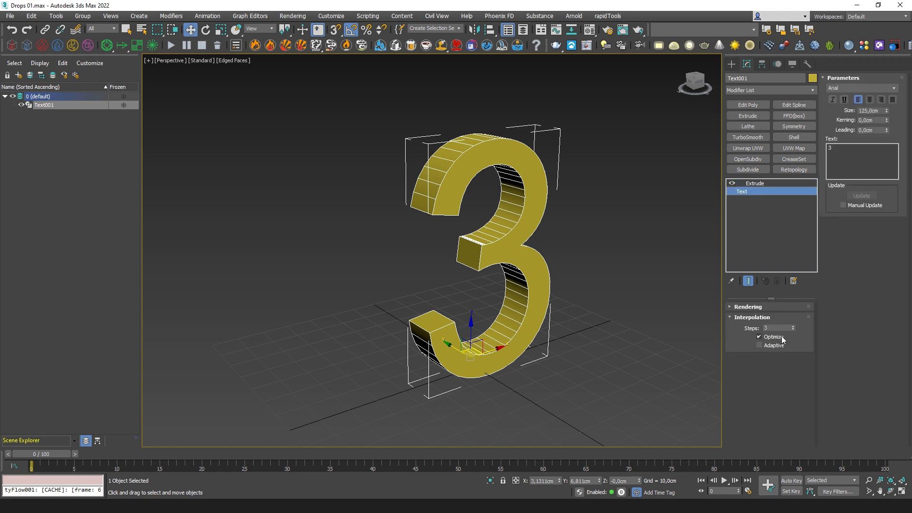
left_click(773, 345)
middle_click_drag(528, 263, 598, 247, "alt")
key("j")
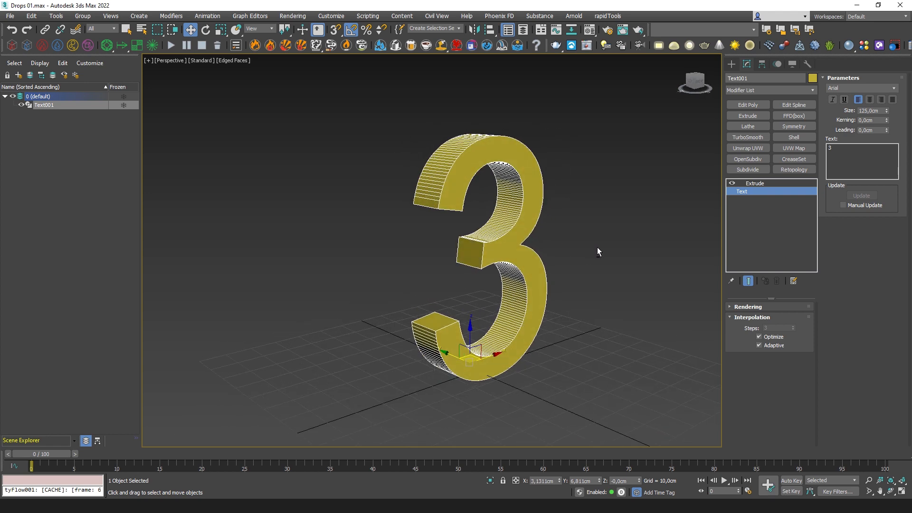
middle_click_drag(600, 277, 569, 278, "alt")
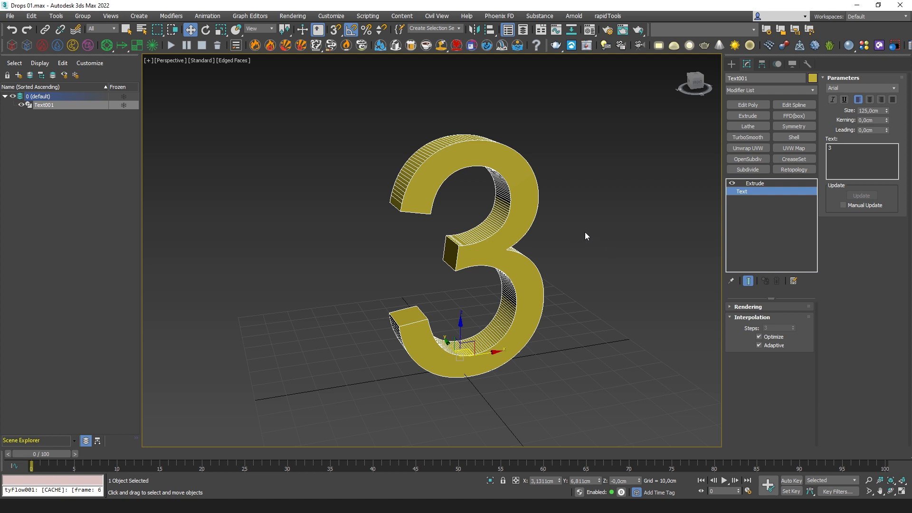
Step: Add a Subdivide modifier above the Extrude and set its size to 1 cm
left_click(763, 183)
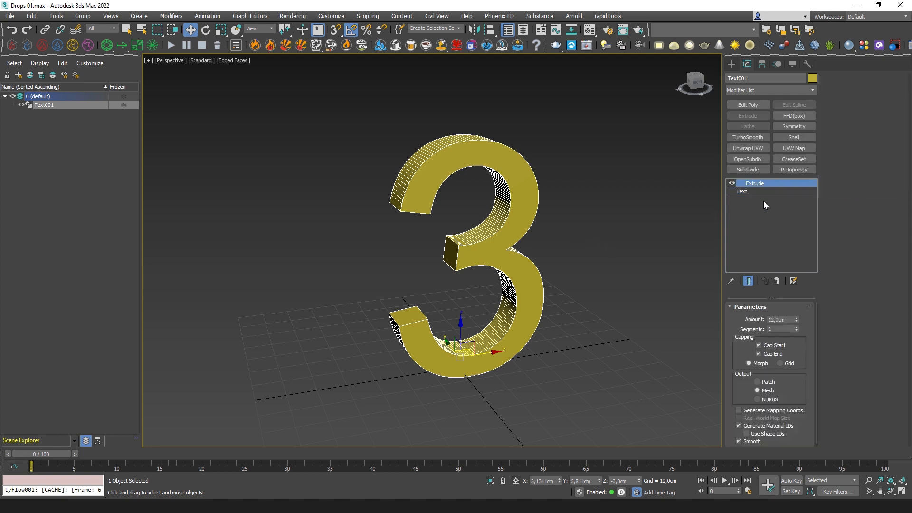
left_click(760, 170)
double_click(781, 348)
type("5")
key("Return")
type("1")
key("Return")
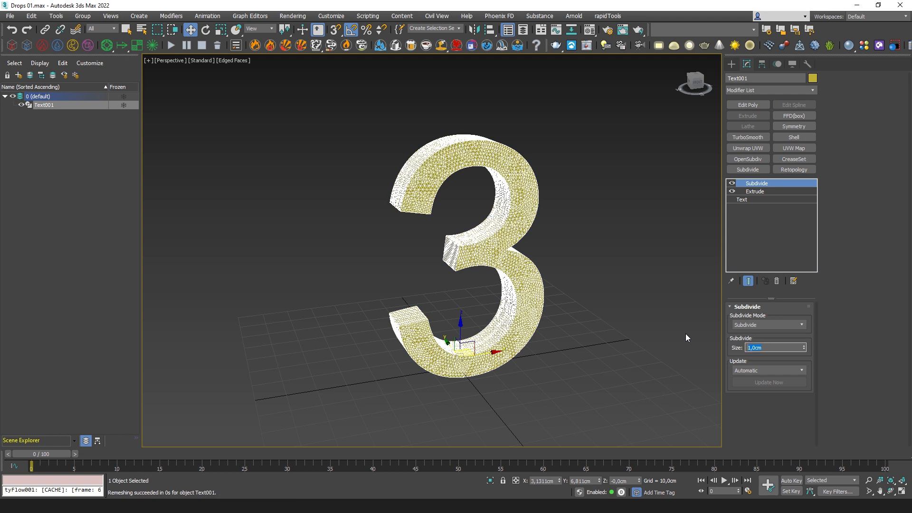
Step: Add a Retopology modifier using ReForm with a face count of 1000 and compute the new mesh
left_click(806, 170)
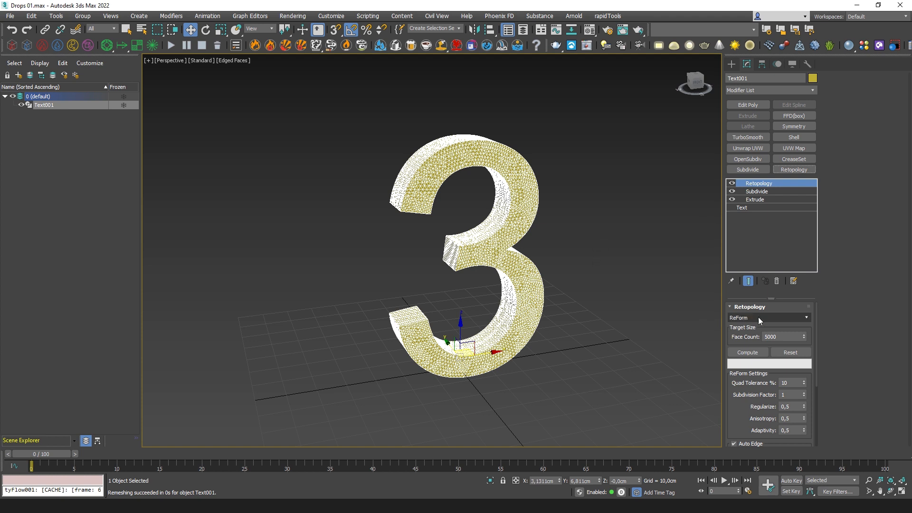
left_click(786, 337)
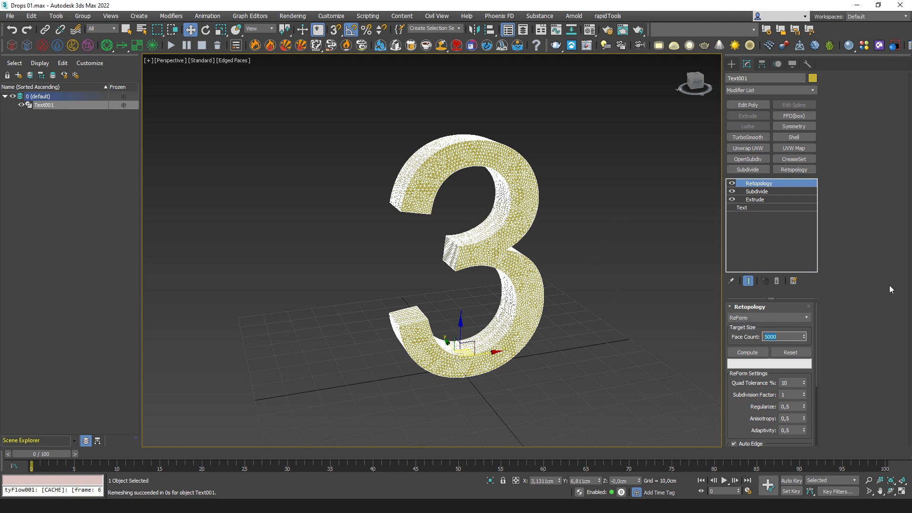
type("200")
mouse_move(746, 399)
left_mouse_down()
mouse_move(750, 390)
mouse_move(751, 401)
left_mouse_up()
left_click(769, 337)
left_click_drag(733, 402, 763, 401)
left_click(748, 351)
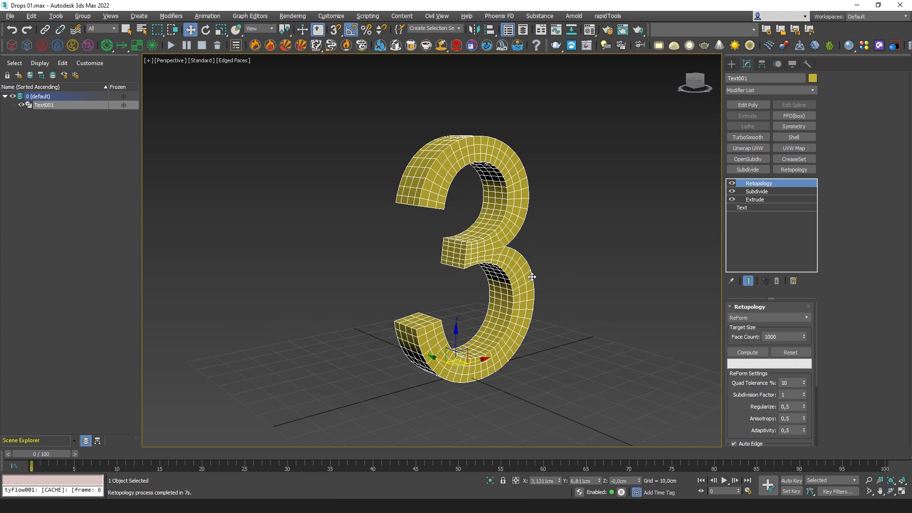
Step: Add an Edit Poly modifier and select all front-face polygons of the number using By Angle at 45
key("F4")
scroll(486, 315, "up", 5)
scroll(500, 300, "down", 1)
key("F4")
mouse_move(501, 296)
middle_mouse_down("alt")
mouse_move(517, 279)
mouse_move(495, 271)
mouse_move(550, 256)
mouse_move(512, 249)
mouse_move(584, 235)
middle_mouse_up("alt")
left_click(748, 105)
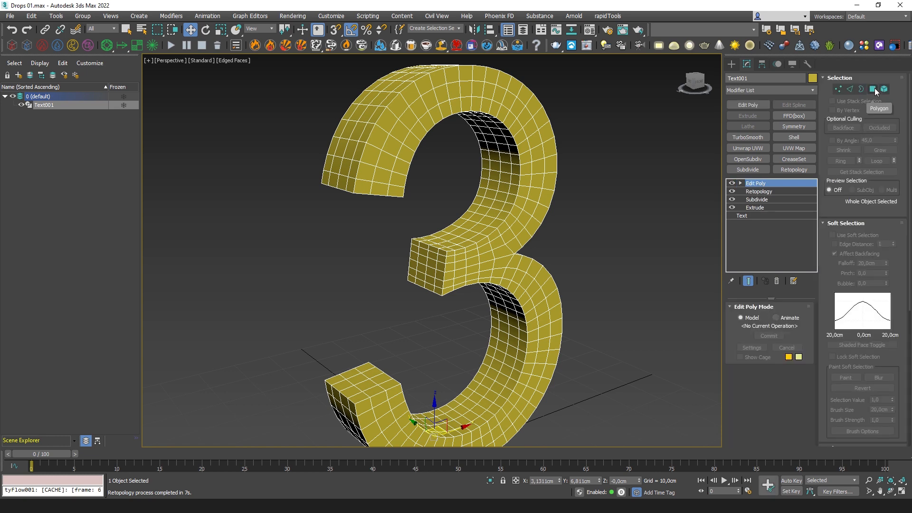
middle_click_drag(499, 226, 537, 222, "alt")
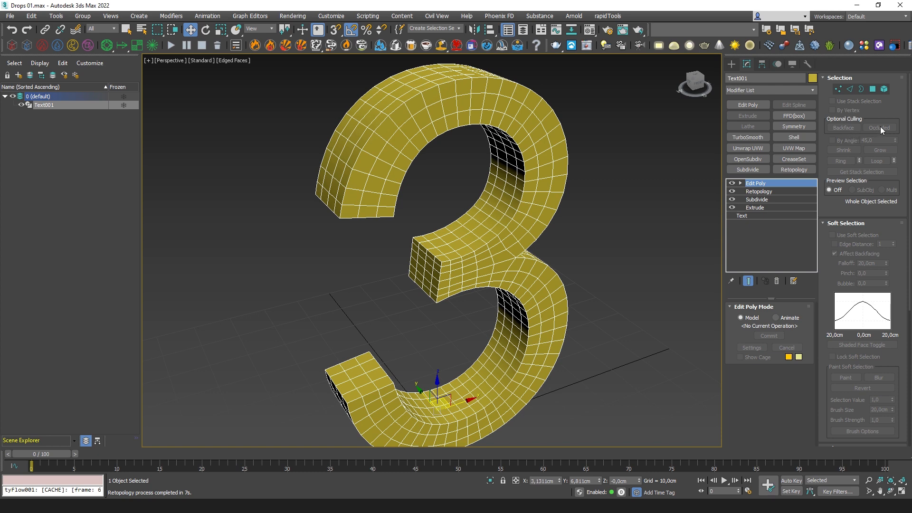
left_click(874, 89)
left_click(833, 140)
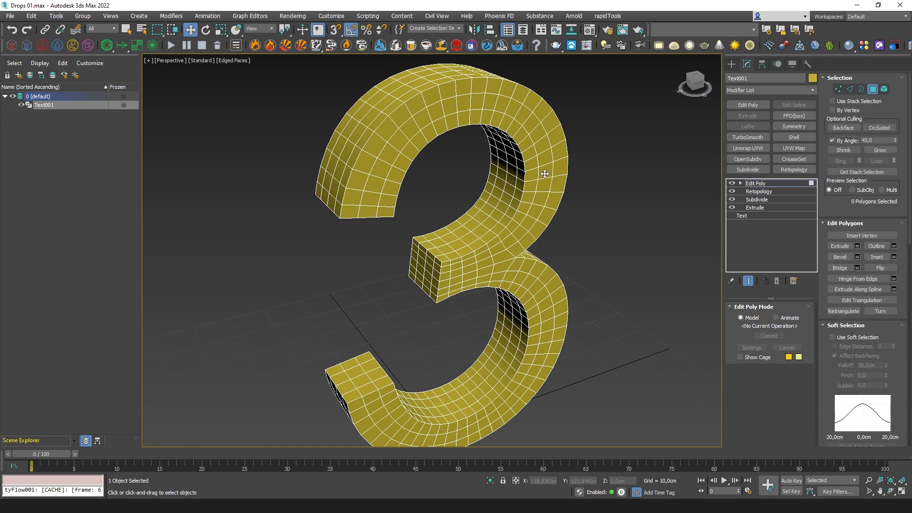
left_click(543, 172)
Step: Shrink the front polygon selection once to leave only the inner strip, and turn off By Angle selection
middle_click_drag(586, 228, 595, 219, "alt")
left_click(842, 128)
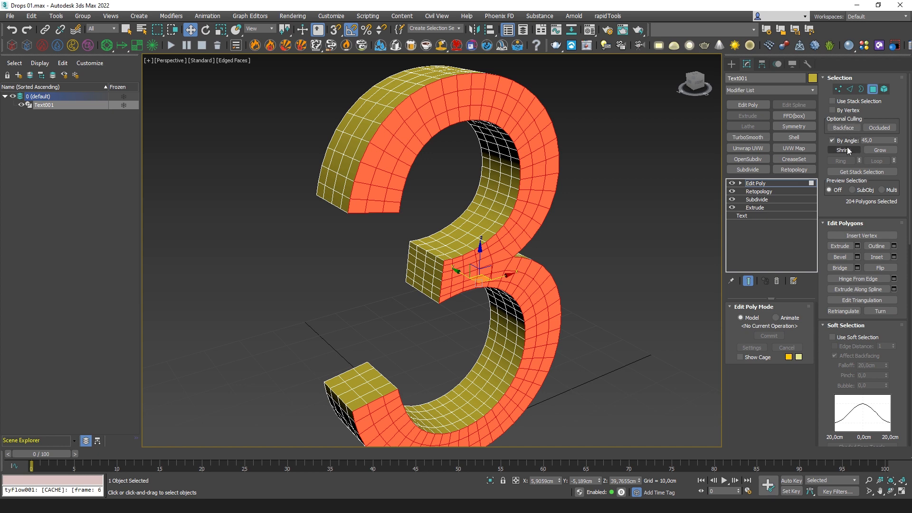
left_click(844, 149)
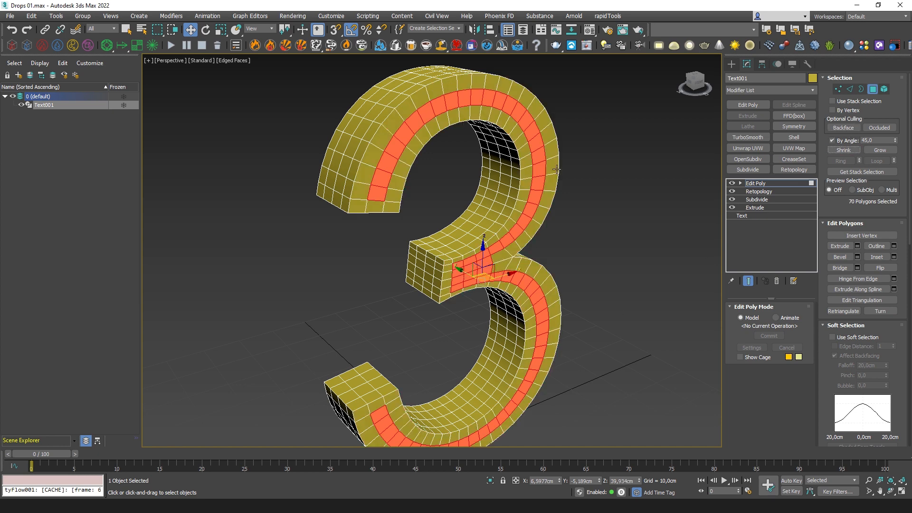
left_click(845, 141)
Step: Move the selected inner strip of polygons outward from the front face by about 1 cm along the Y axis
middle_click_drag(583, 251, 473, 302, "alt")
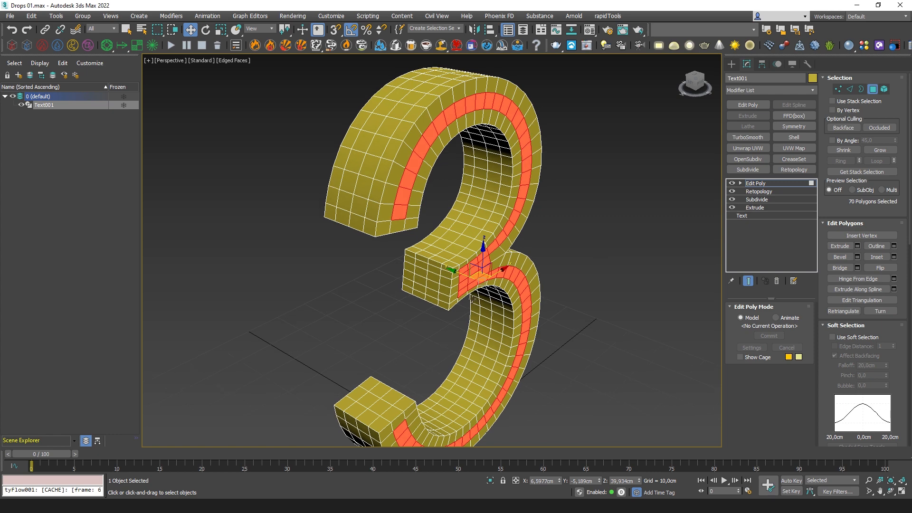
mouse_move(462, 275)
left_mouse_down()
mouse_move(483, 258)
mouse_move(466, 275)
left_mouse_up()
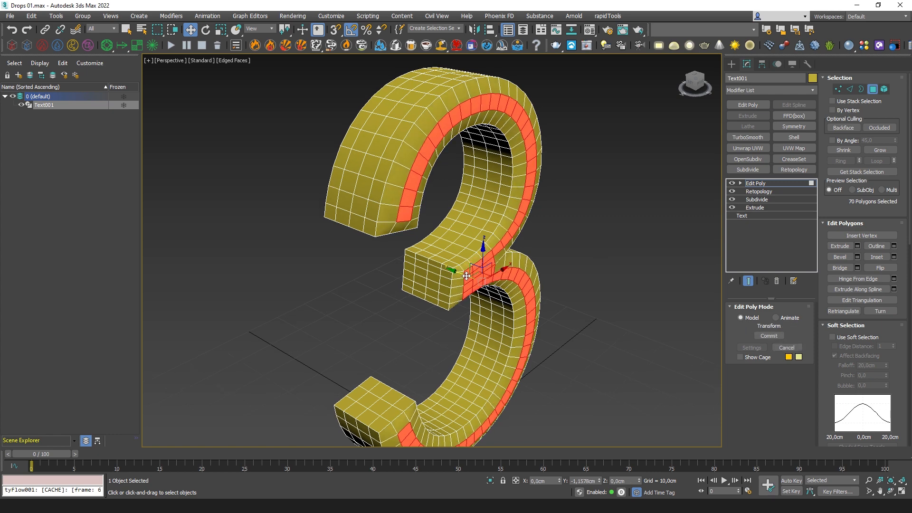
middle_click_drag(489, 259, 554, 227, "alt")
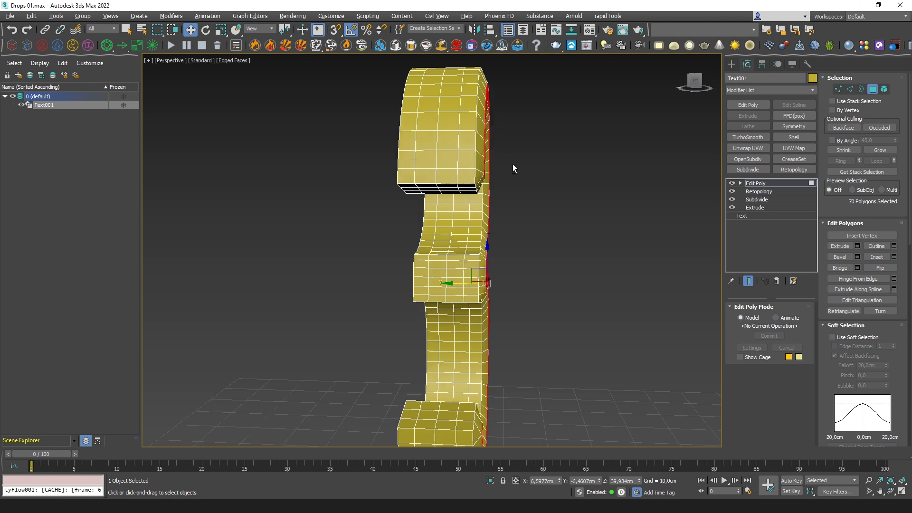
middle_click_drag(513, 165, 480, 166, "alt")
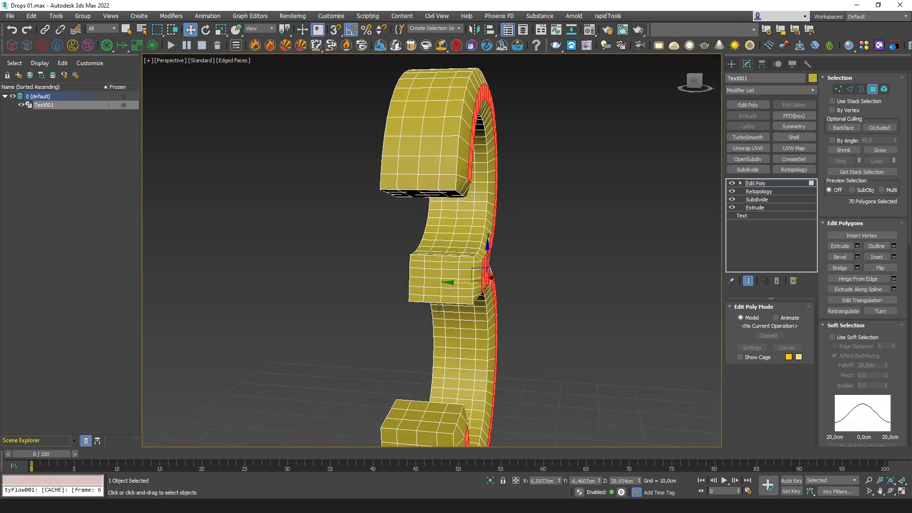
left_click_drag(456, 283, 455, 283)
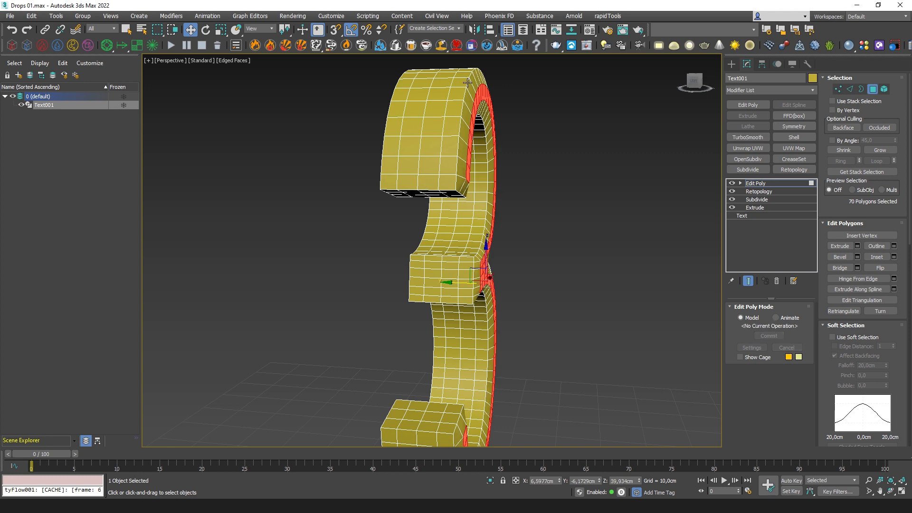
middle_click_drag(635, 193, 560, 235, "alt")
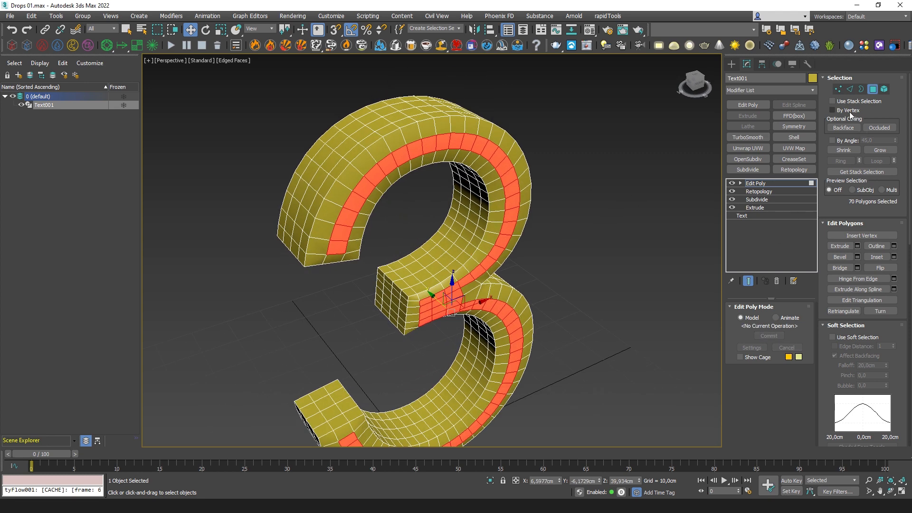
Step: Select the middle edge loop running all the way around the sides of the number
left_click(850, 89)
middle_click_drag(365, 137, 532, 292, "alt")
middle_click_drag(396, 231, 684, 180, "alt")
Step: Add a Push modifier on the selected side edge loop and set its push value to 0.6 cm
left_click(797, 90)
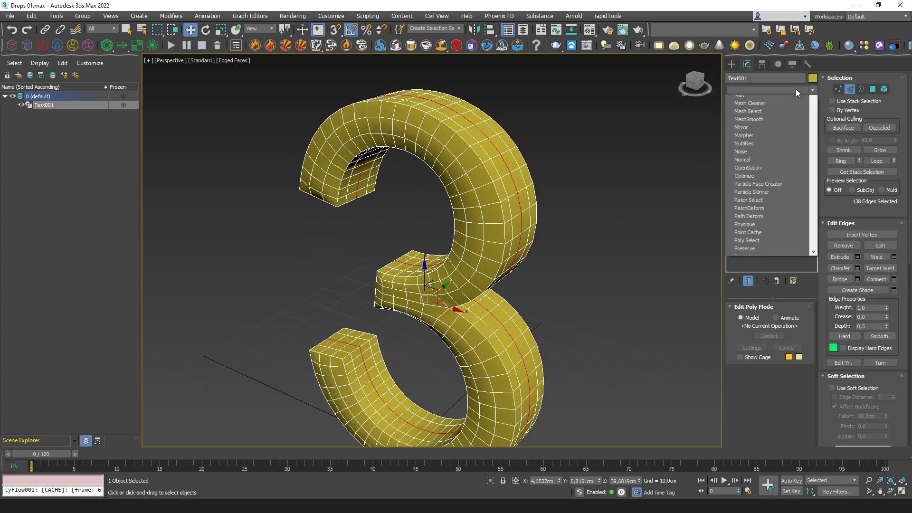
type("push")
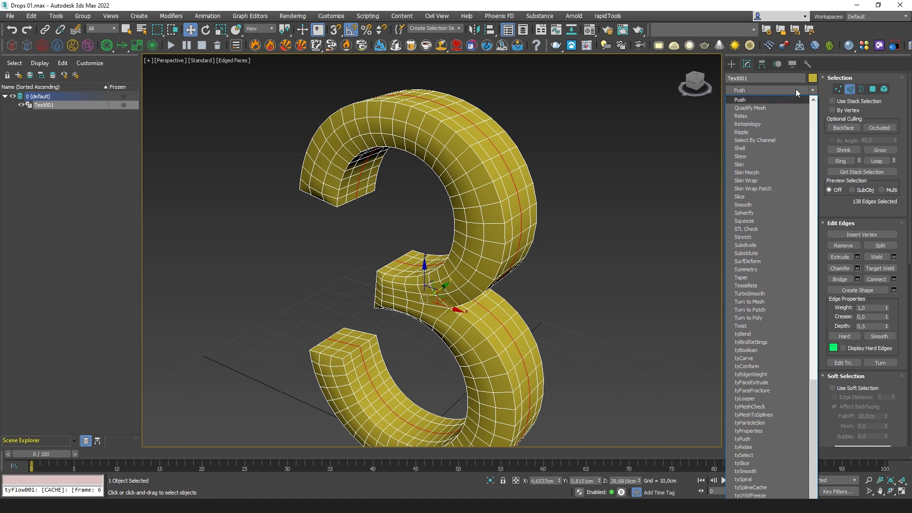
key("Return")
left_click(789, 317)
type("0,6")
key("Return")
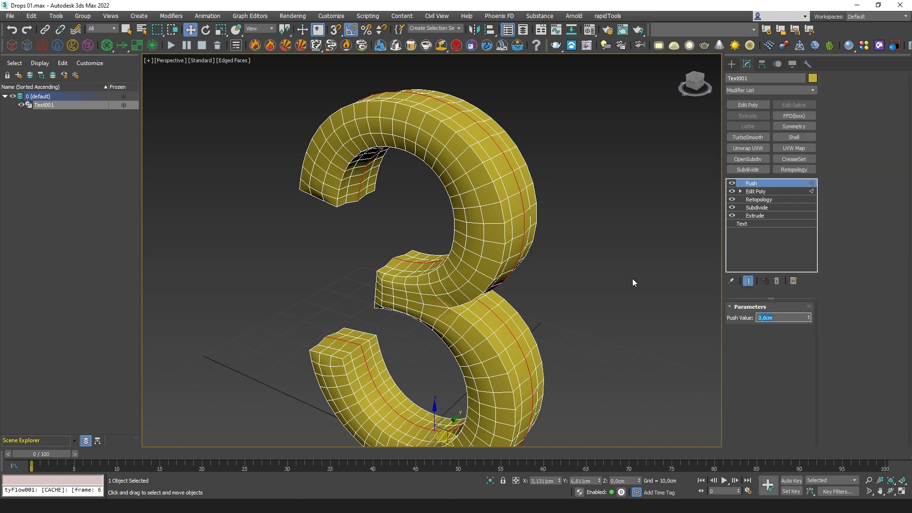
Step: Inspect the pushed-out side profile and end faces of the number from several angles
middle_click_drag(632, 282, 589, 198, "alt")
middle_click_drag(385, 96, 475, 176, "alt")
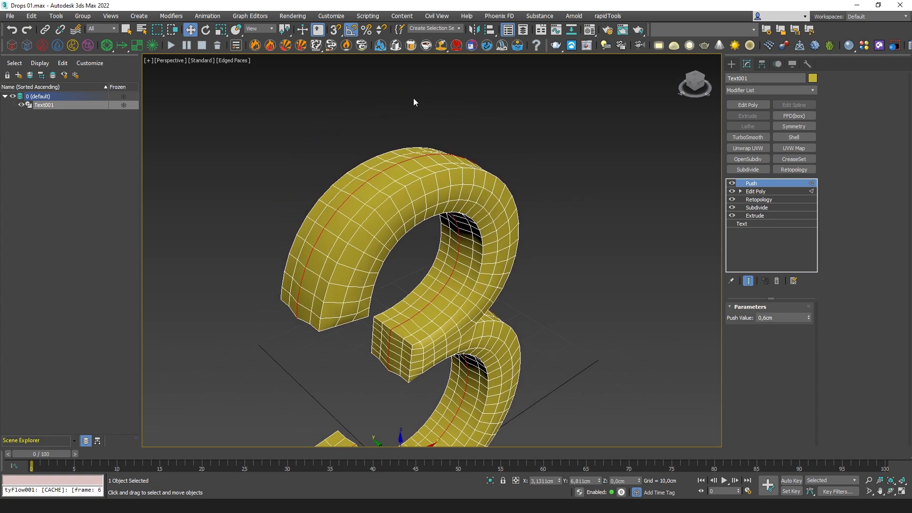
middle_click_drag(422, 218, 401, 162, "alt")
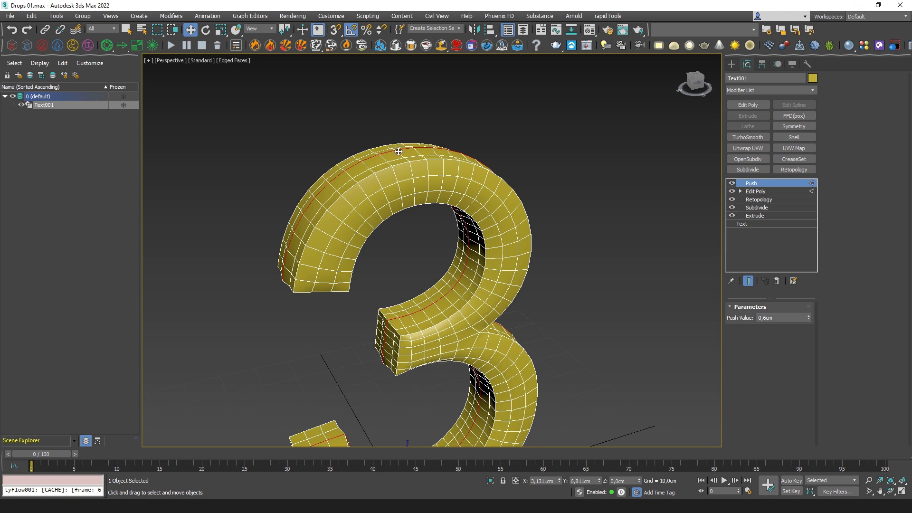
middle_click_drag(421, 179, 476, 212, "alt")
middle_click_drag(441, 185, 406, 141, "alt")
middle_click_drag(526, 185, 456, 192, "alt")
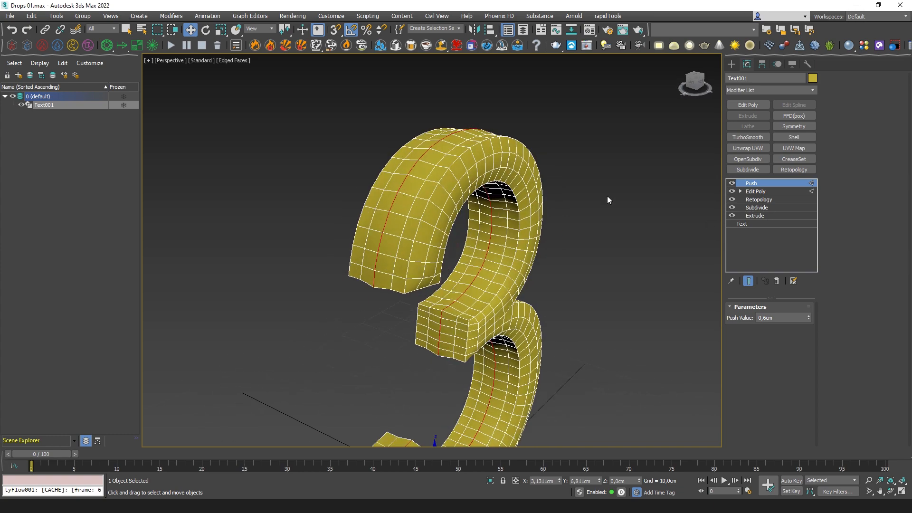
middle_click_drag(589, 192, 478, 170, "alt")
middle_click_drag(575, 238, 534, 200, "alt")
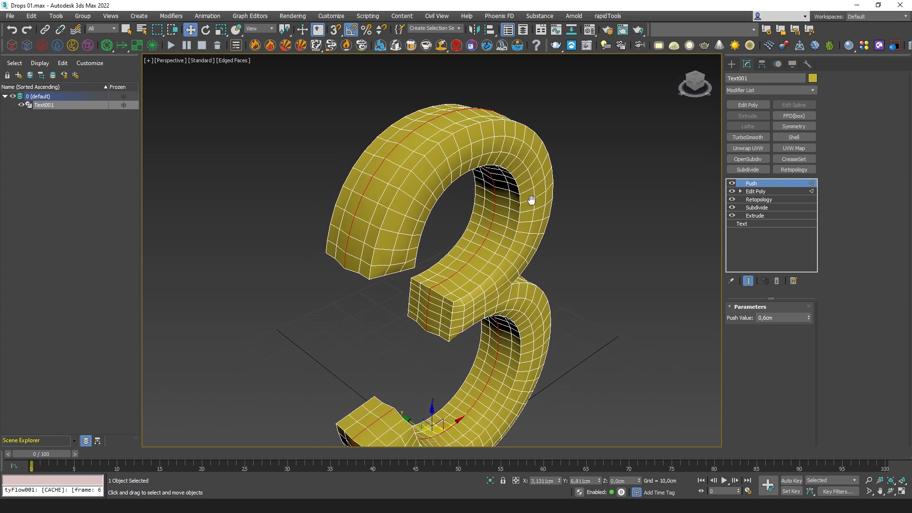
middle_click_drag(444, 186, 522, 187, "alt")
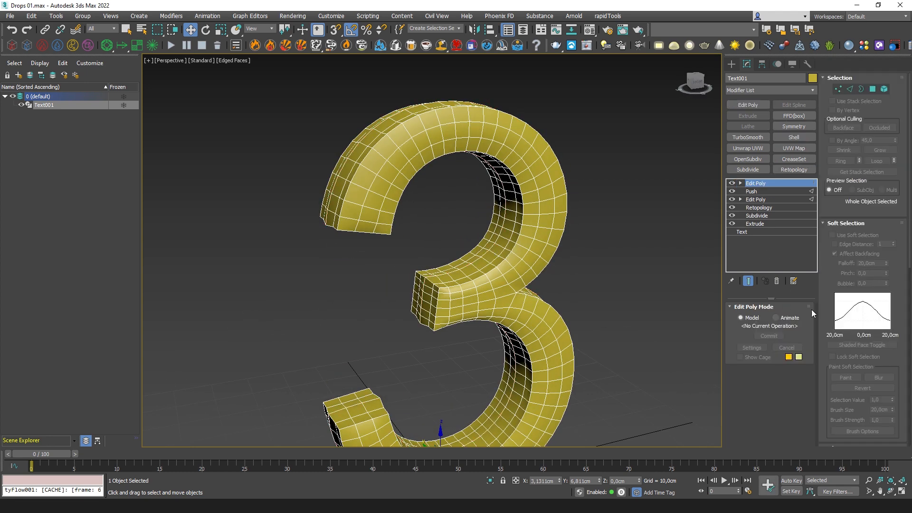
Step: Add another Edit Poly modifier, select a full edge loop along the number's side, and even out its curvature with Set Flow
left_click(851, 90)
middle_click_drag(475, 219, 378, 179, "alt")
left_click(391, 181)
double_click(391, 181)
left_click(541, 30)
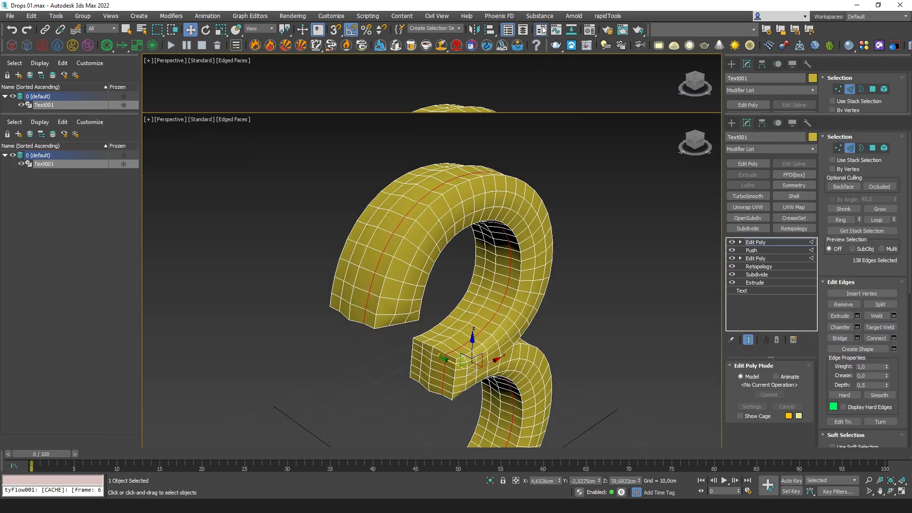
left_click(504, 94)
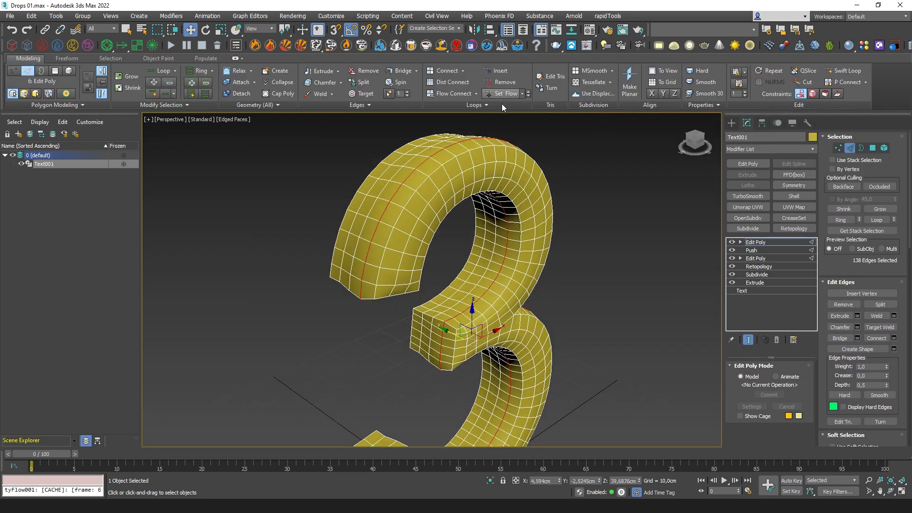
Step: Apply Set Flow to the remaining edge loops along the number's side to round it evenly, and leave edge editing
left_click(375, 183)
double_click(376, 182)
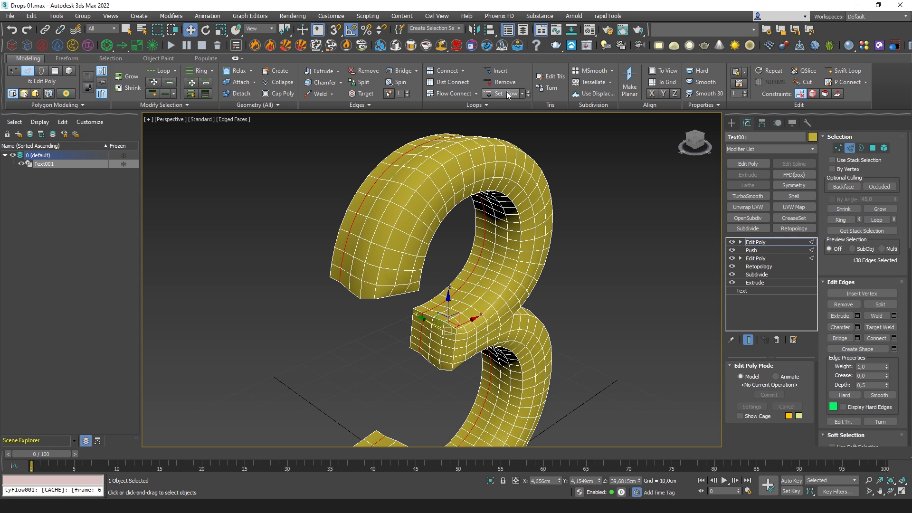
middle_click_drag(458, 219, 459, 213, "alt")
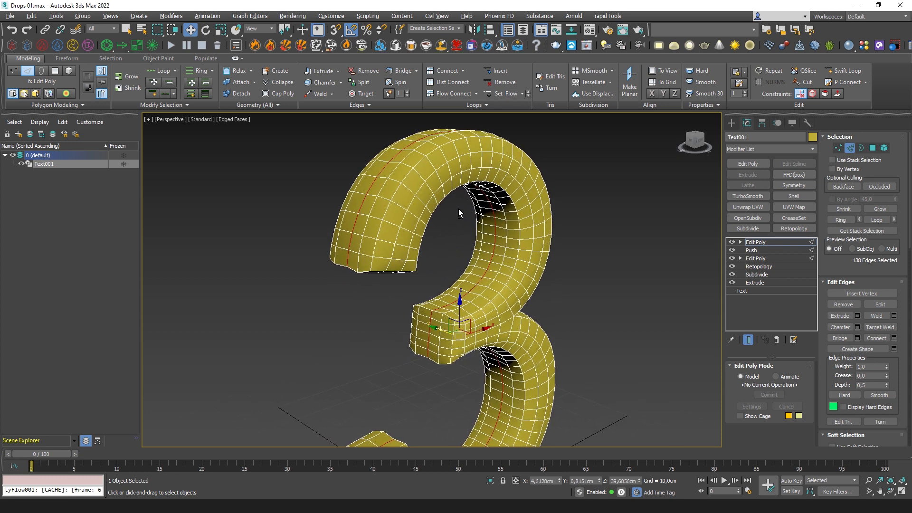
middle_click_drag(522, 285, 593, 167, "alt")
left_click(851, 148)
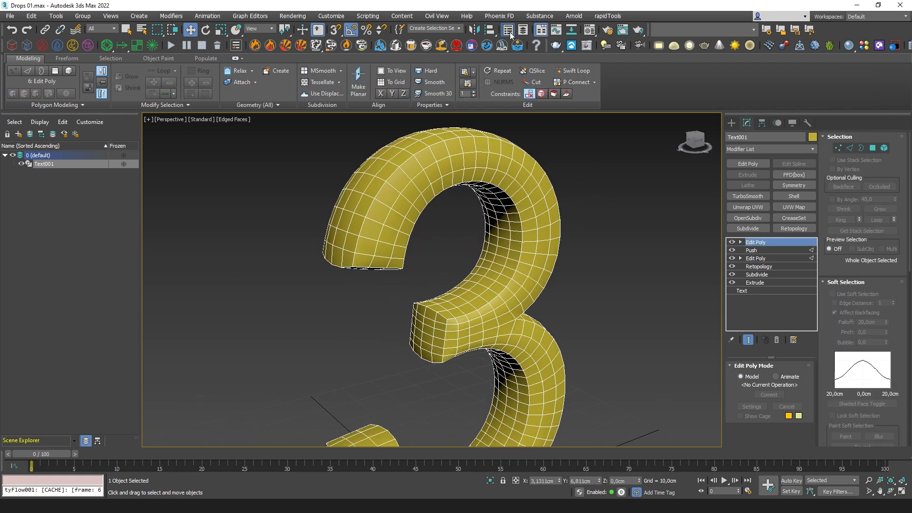
Step: Hide the modeling ribbon and bring the Scene Explorer back
middle_click_drag(537, 222, 552, 222)
scroll(551, 221, "down", 3)
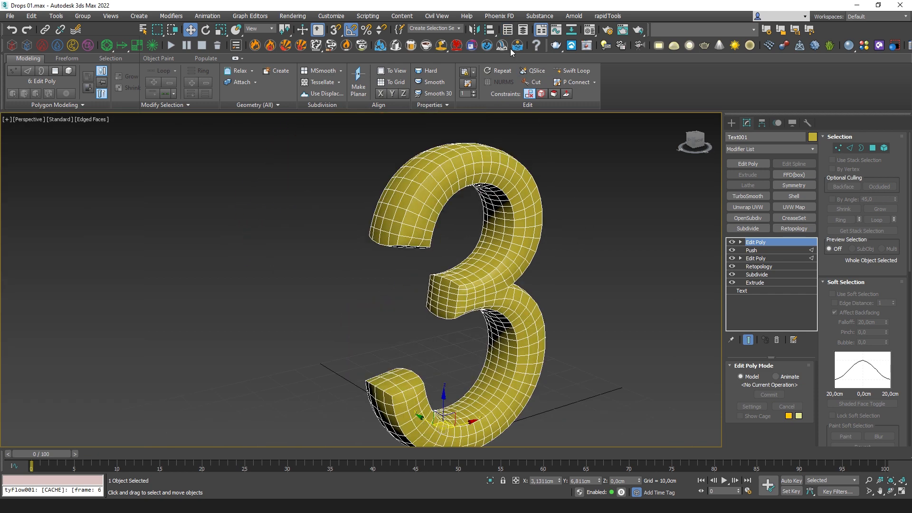
left_click(541, 30)
left_click(508, 30)
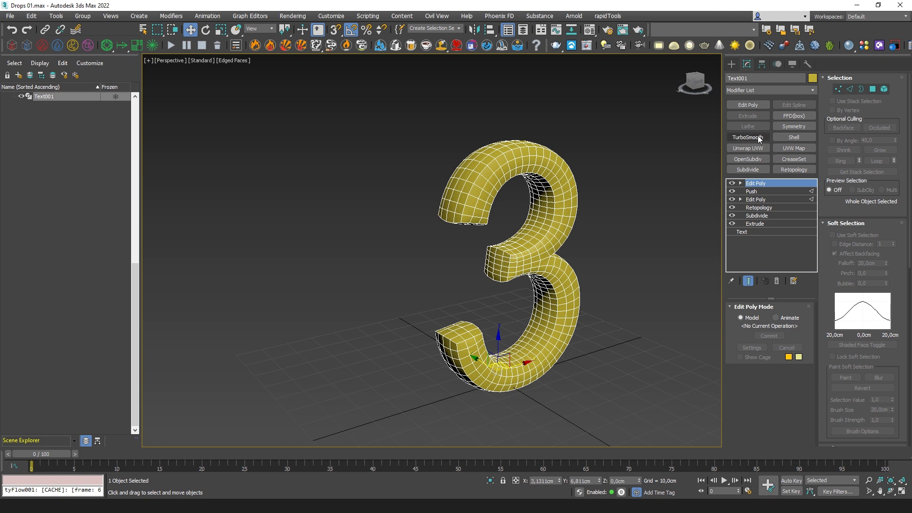
Step: Convert the number to an Editable Poly
right_click(643, 173)
mouse_move(700, 283)
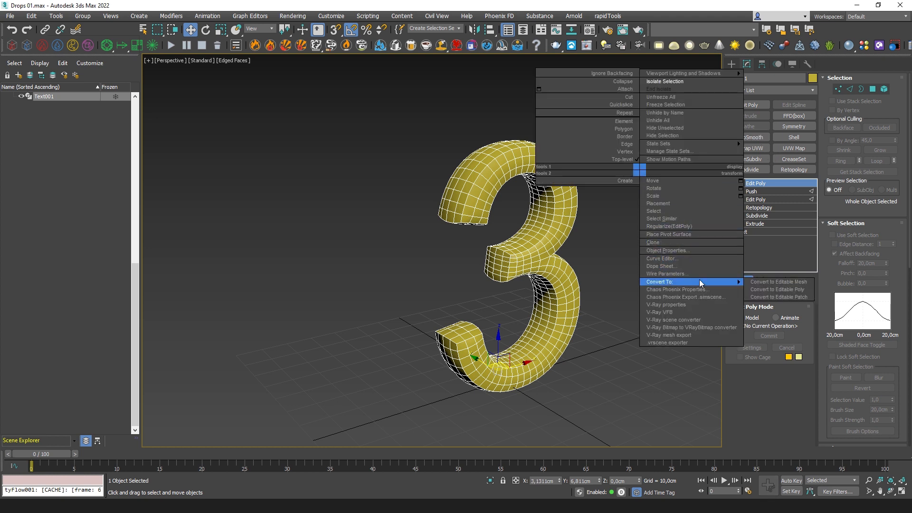
left_click(777, 289)
Step: Add a TurboSmooth modifier with Isoline Display on and 2 iterations, and turn off the edged-faces display
left_click(748, 137)
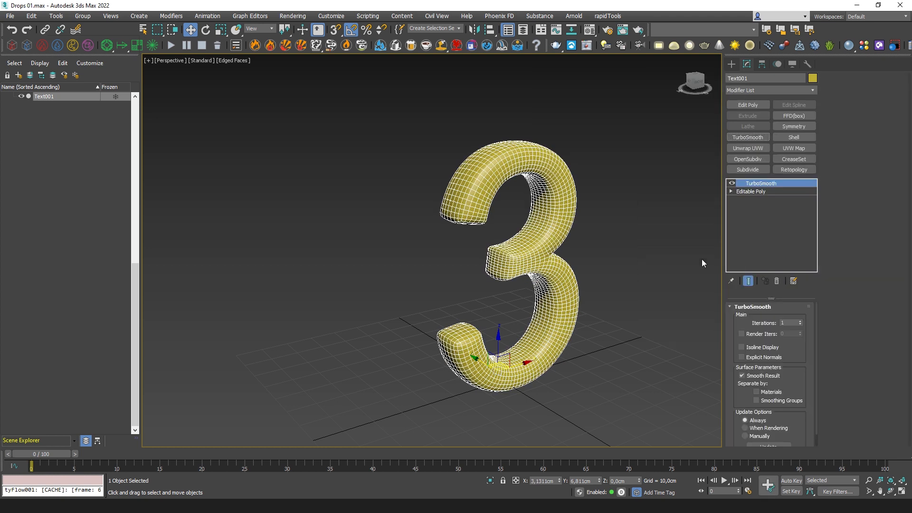
left_click(763, 347)
left_click(801, 320)
mouse_move(601, 255)
middle_mouse_down()
mouse_move(586, 240)
mouse_move(592, 218)
mouse_move(585, 253)
middle_mouse_up()
key("F4")
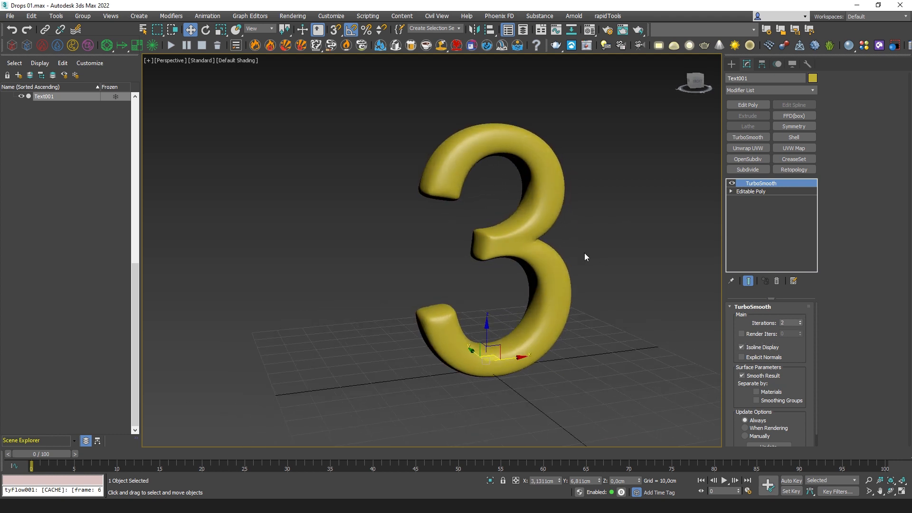
Step: Center the pivot on the number and reset the number's X and Y position to 0
right_click(559, 482)
left_click(762, 64)
left_click(779, 131)
left_click(773, 180)
left_click(777, 131)
right_click(560, 482)
right_click(600, 482)
Step: In the Front view, raise the number to about Z 42.35 cm so that its base rests on the ground line
middle_click_drag(576, 373, 548, 334)
key("alt+w")
middle_click(658, 152)
key("alt+w")
scroll(449, 237, "up", 4)
middle_click_drag(449, 210, 523, 213)
middle_click_drag(514, 176, 538, 242)
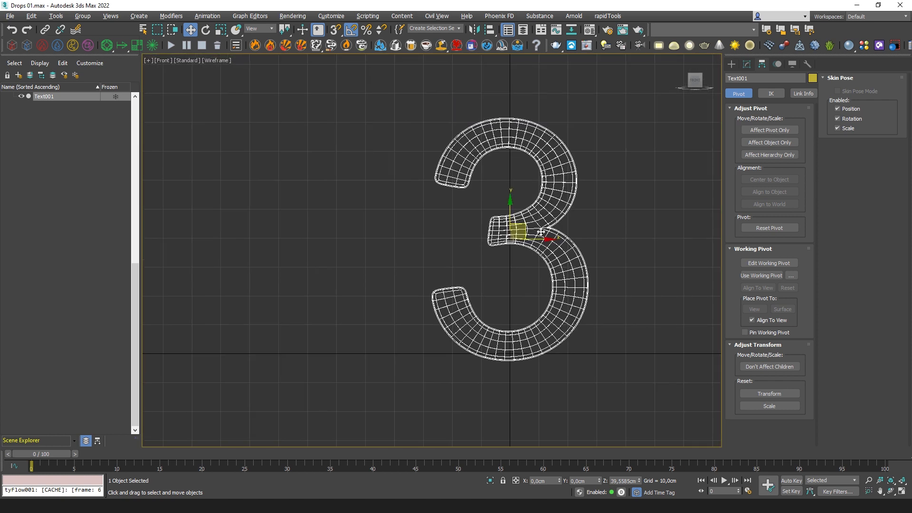
mouse_move(510, 217)
left_mouse_down()
mouse_move(511, 205)
mouse_move(510, 216)
left_mouse_up()
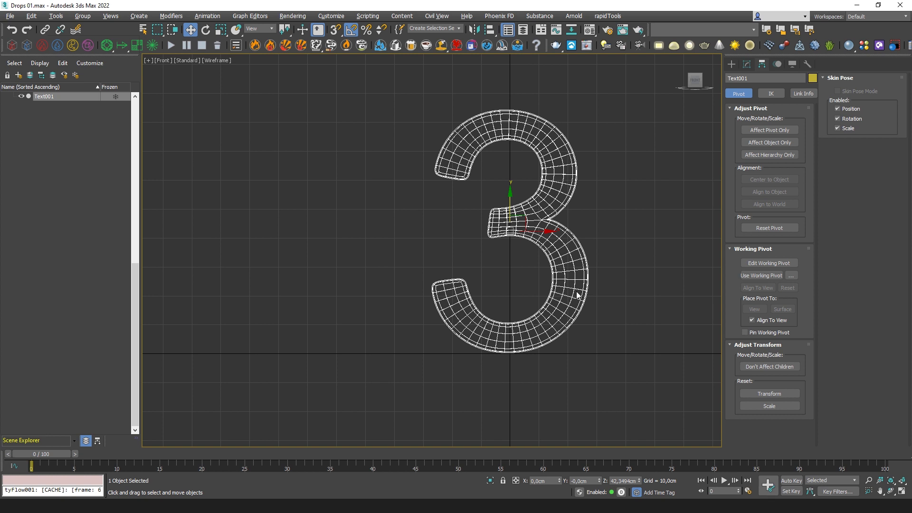
middle_click_drag(562, 317, 515, 324)
Step: Return to the maximized shaded perspective view, deselect the number, and expand the default layer in the Scene Explorer
key("alt+w")
middle_click(613, 354)
key("alt+w")
middle_click_drag(543, 249, 580, 244, "alt")
key("F4")
key("F4")
left_click(583, 248)
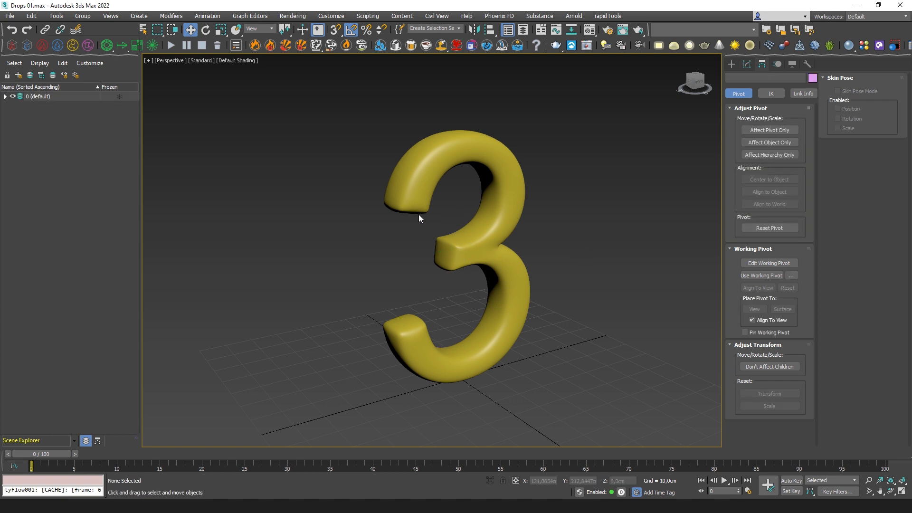
left_click(5, 96)
middle_click_drag(511, 262, 526, 283, "alt")
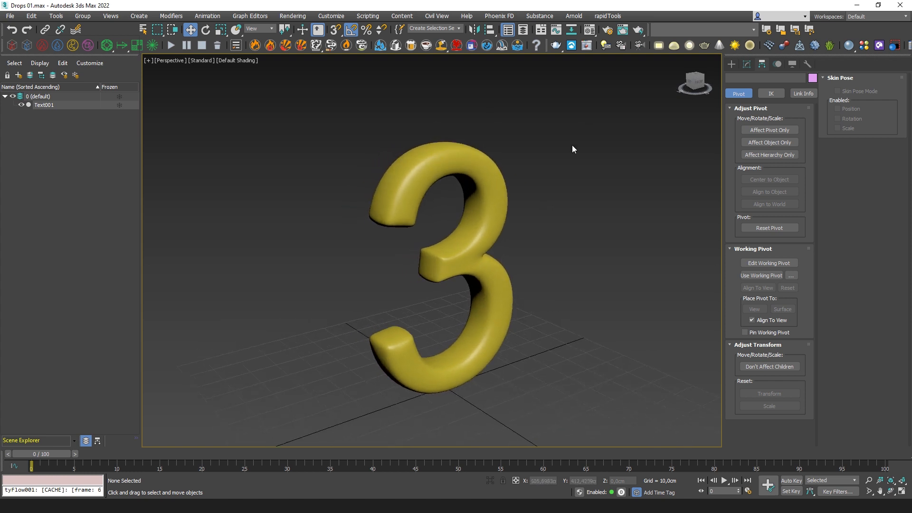
Step: Create a tyFlow object on the grid beside the number
left_click(732, 64)
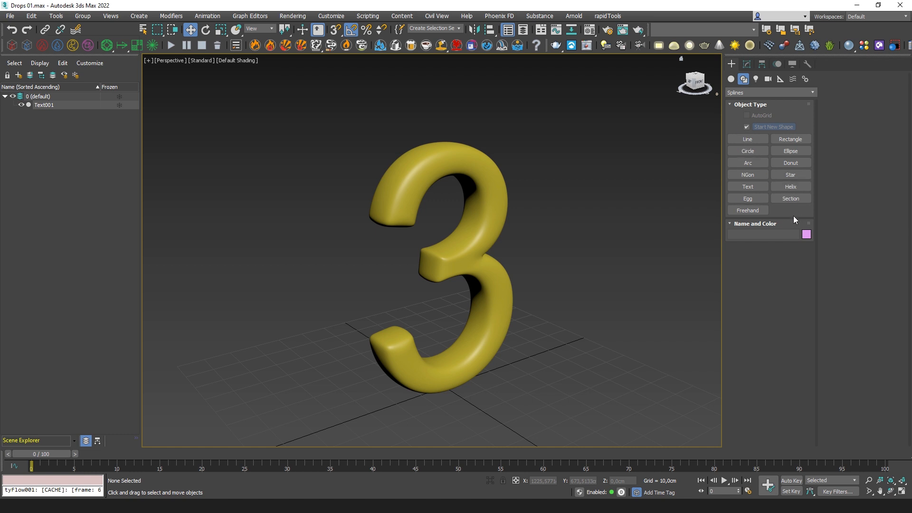
left_click(731, 79)
left_click(791, 186)
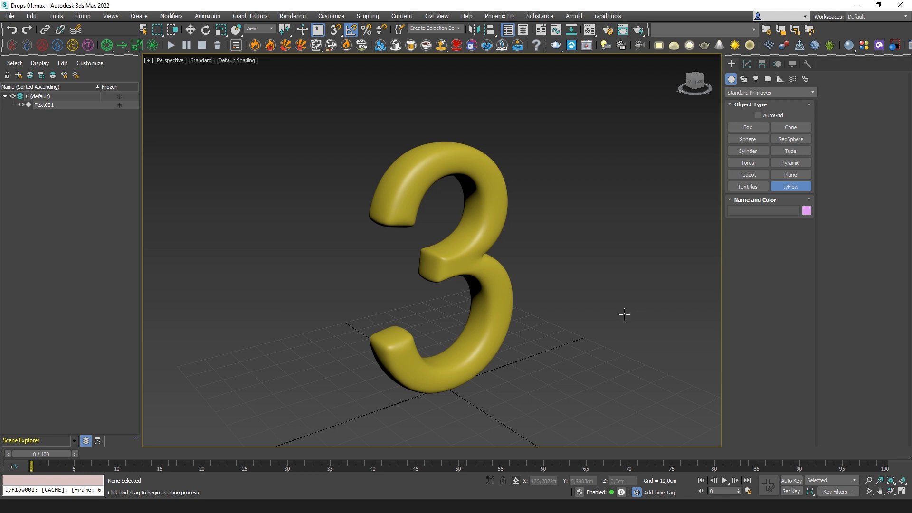
left_click_drag(599, 324, 611, 340)
Step: Open the tyFlow editor for the new object, then reposition and narrow its window to leave the viewport partly visible
left_click(747, 63)
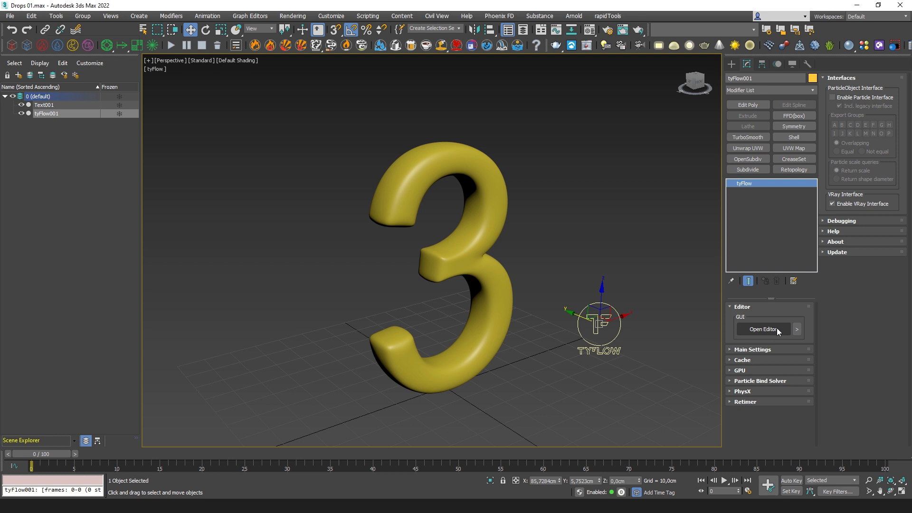
left_click(777, 327)
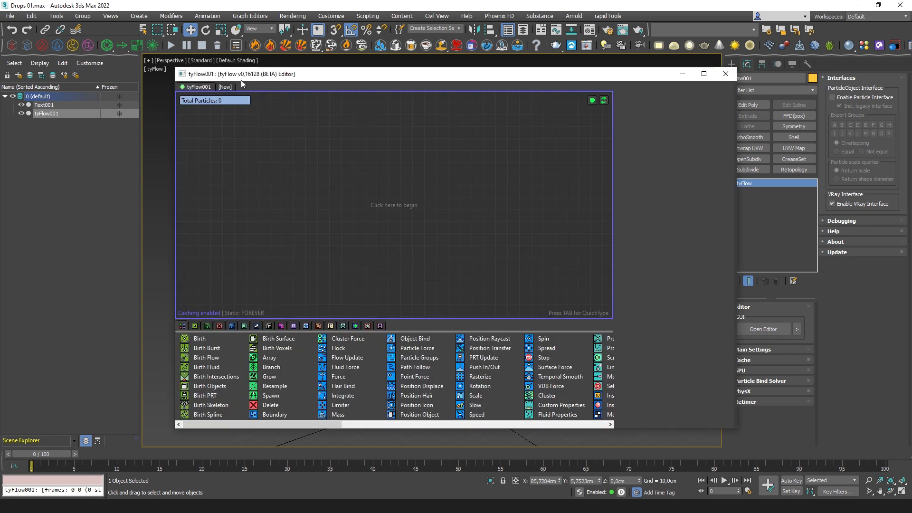
left_click_drag(242, 79, 215, 70)
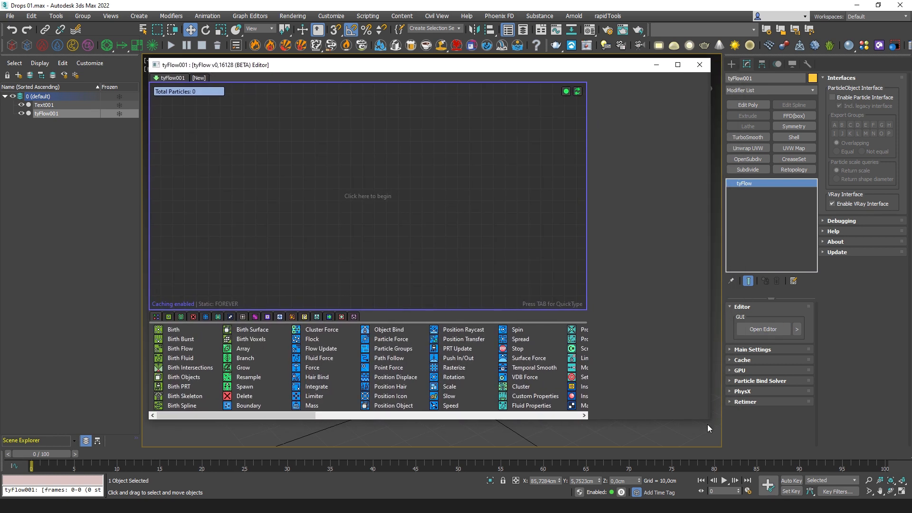
left_click_drag(710, 420, 467, 447)
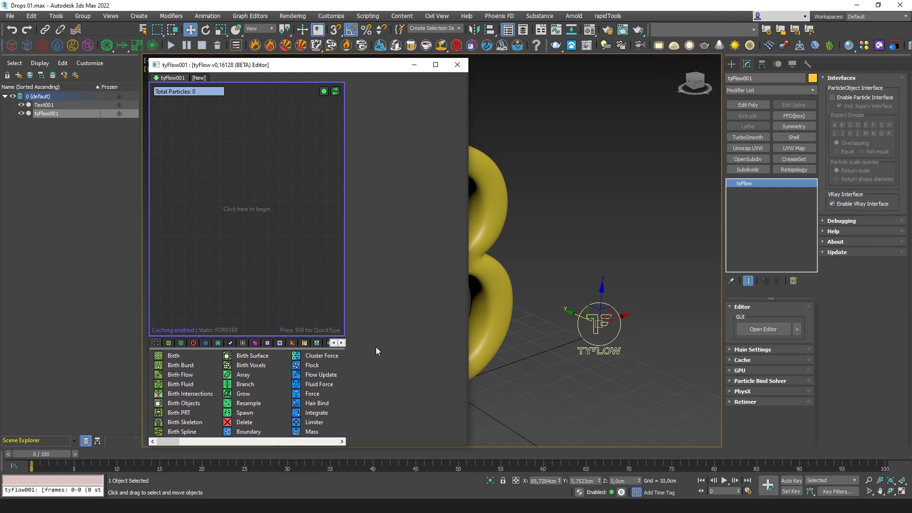
Step: Create a first tyFlow event with a Birth operator, and add Force and Delete operators to it
right_click(223, 197)
left_click(171, 278)
left_click_drag(172, 357, 203, 193)
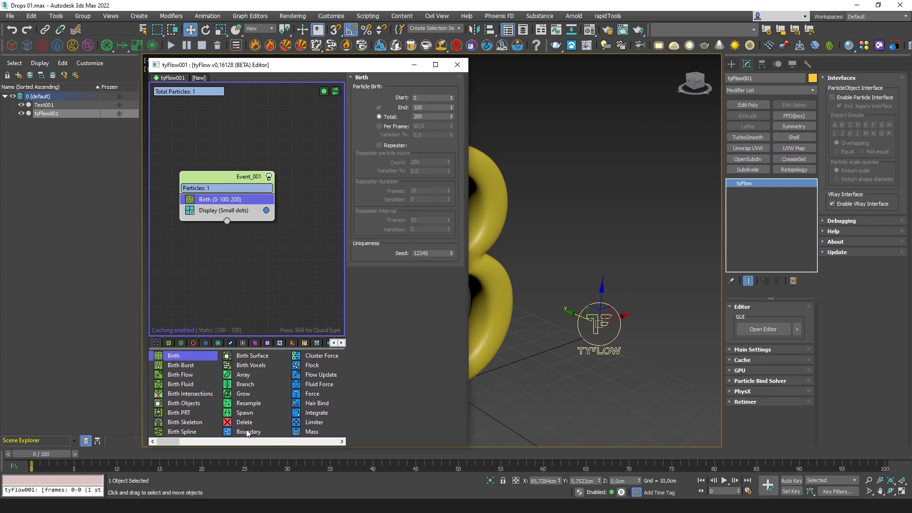
left_click_drag(306, 395, 230, 216)
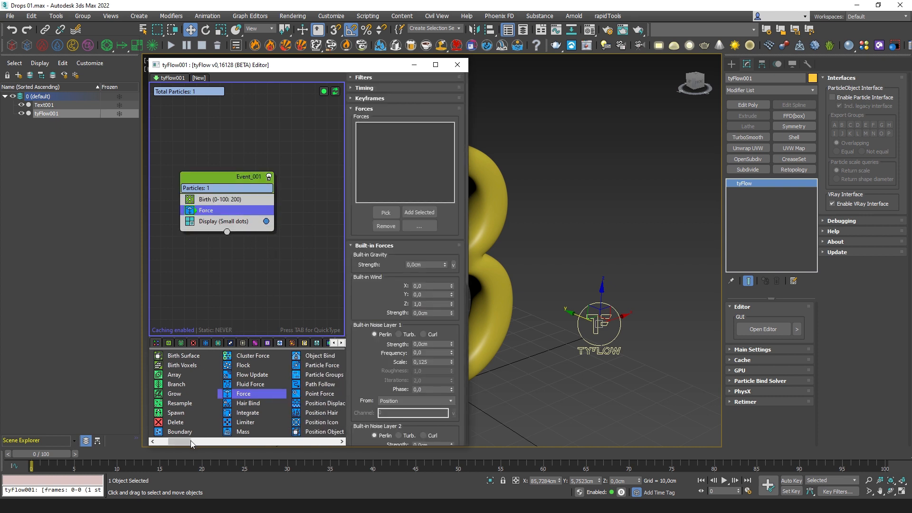
mouse_move(184, 443)
left_mouse_down()
mouse_move(196, 443)
mouse_move(178, 443)
left_mouse_up()
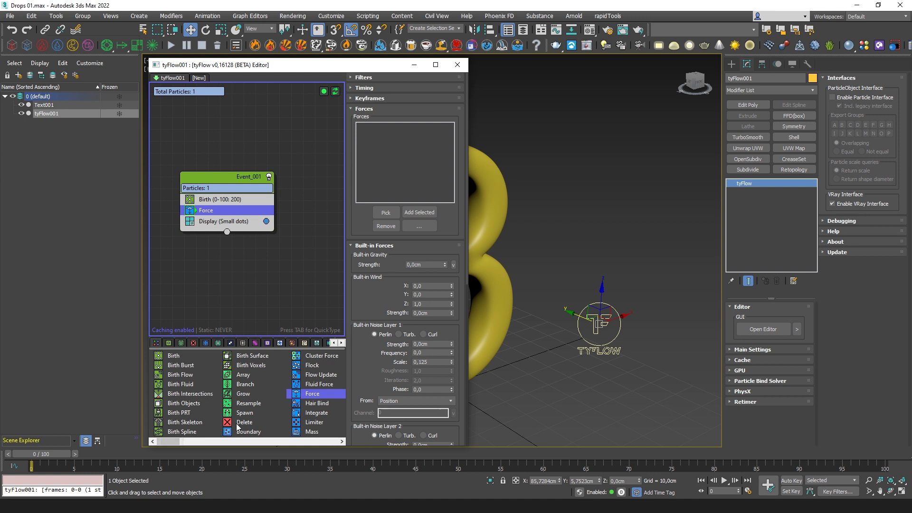
left_click_drag(237, 424, 278, 345)
left_click_drag(214, 216, 214, 217)
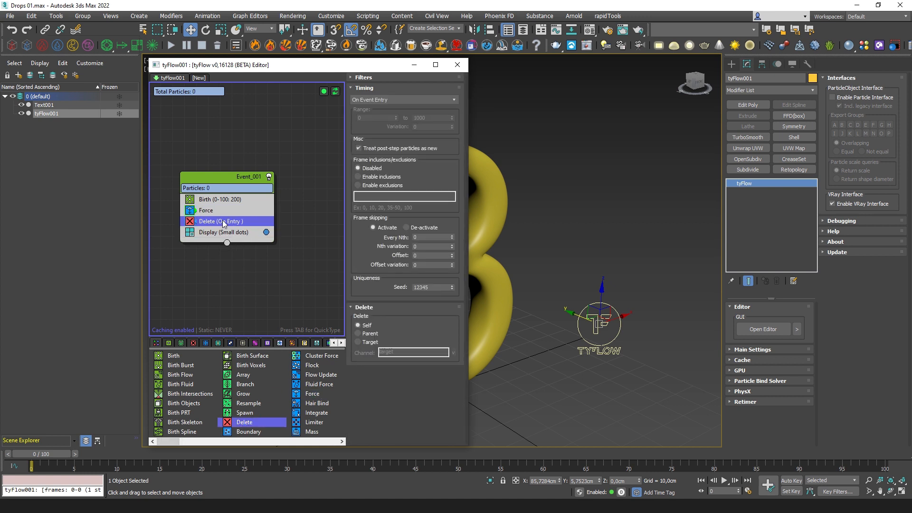
Step: Set the built-in gravity strength of the event's Force operator to -2 cm
left_click(212, 215)
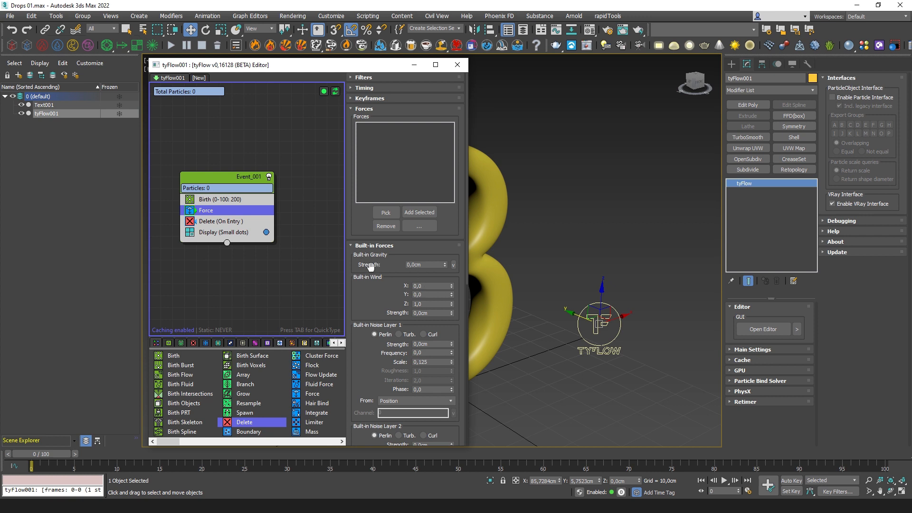
left_click(421, 285)
middle_click_drag(515, 246, 588, 245)
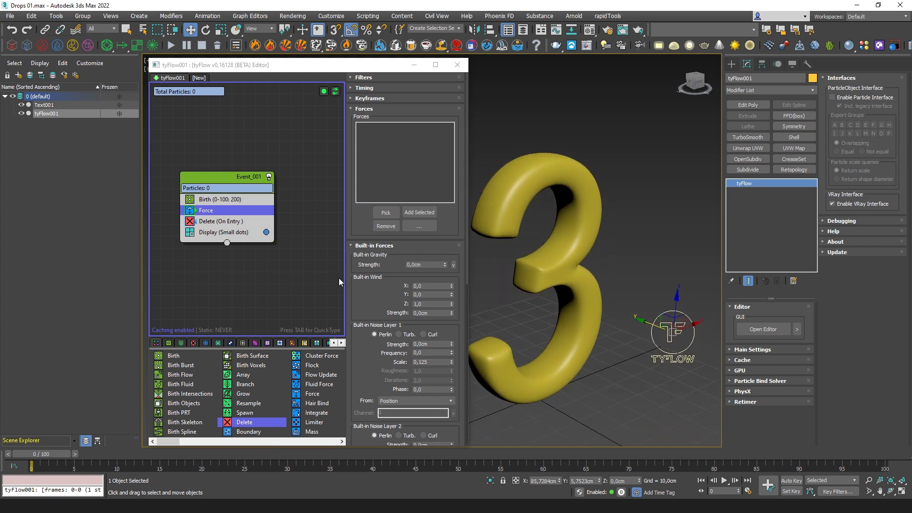
left_click(430, 265)
type("-2")
key("Return")
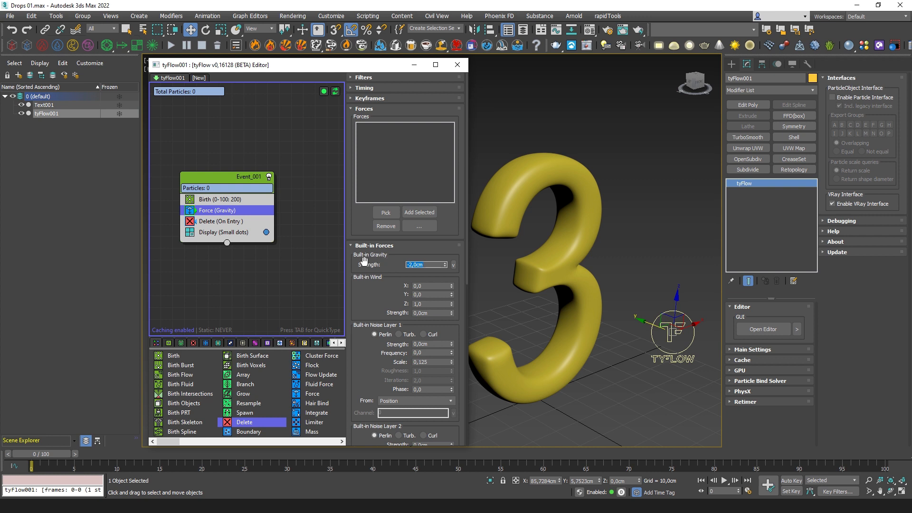
Step: Switch the event's Birth operator from a total particle amount to per-frame emission
left_click(226, 200)
left_click(379, 126)
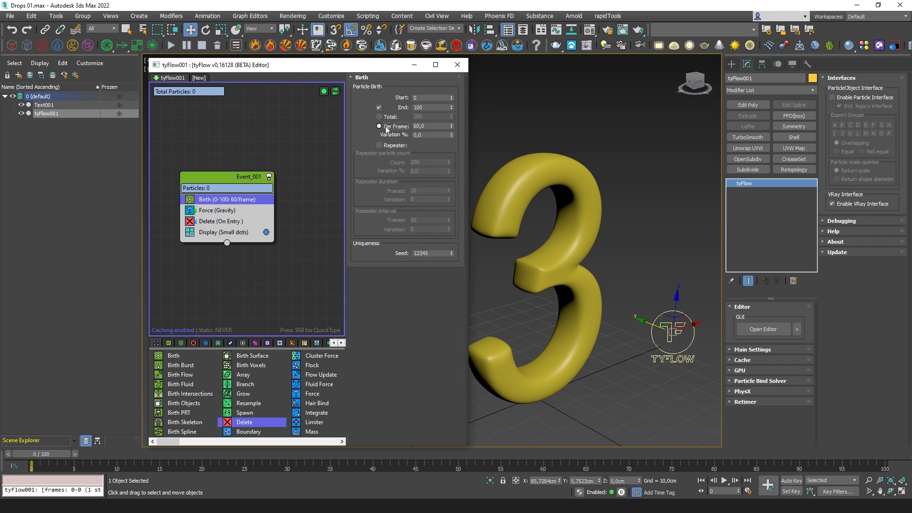
middle_click_drag(575, 214, 595, 222)
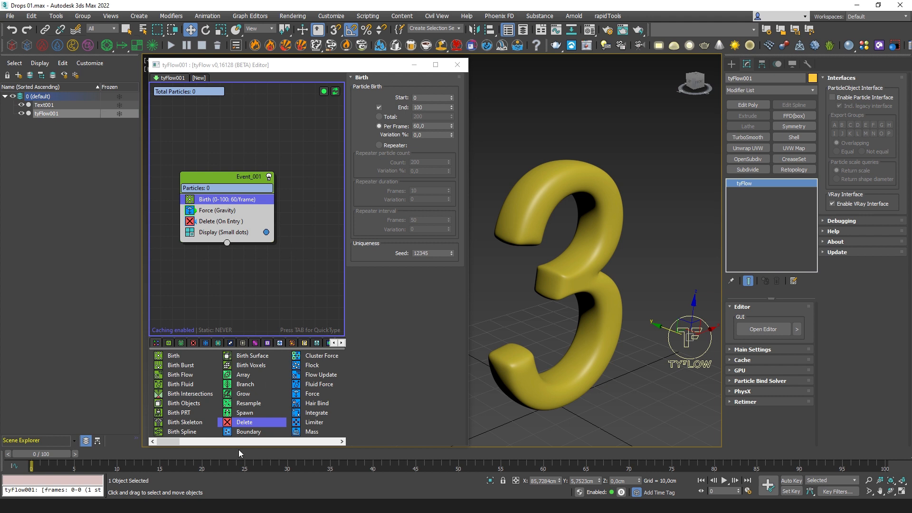
Step: Add a Position Icon operator below Birth with a newly created icon, and raise the icon to about Z 86.4 cm, just above the number
left_click_drag(178, 440, 229, 211)
left_click(401, 214)
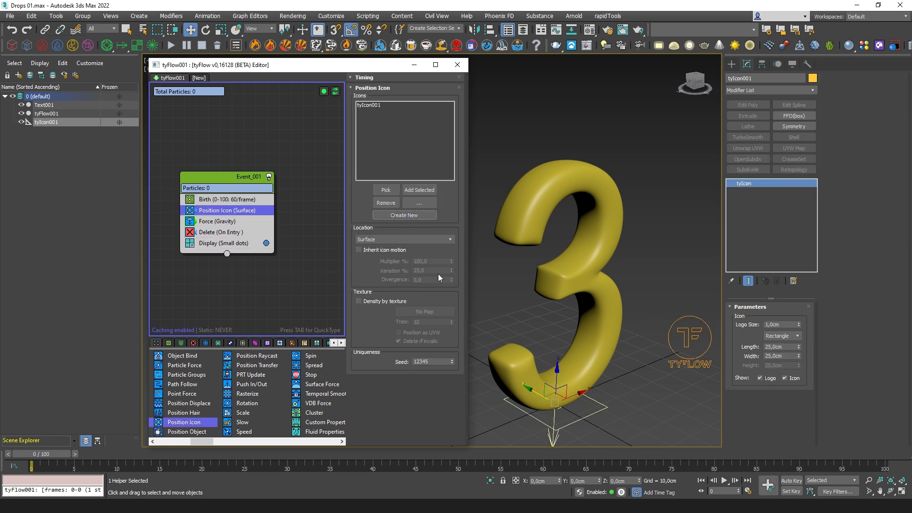
left_click_drag(556, 376, 554, 126)
middle_click_drag(539, 150, 547, 190)
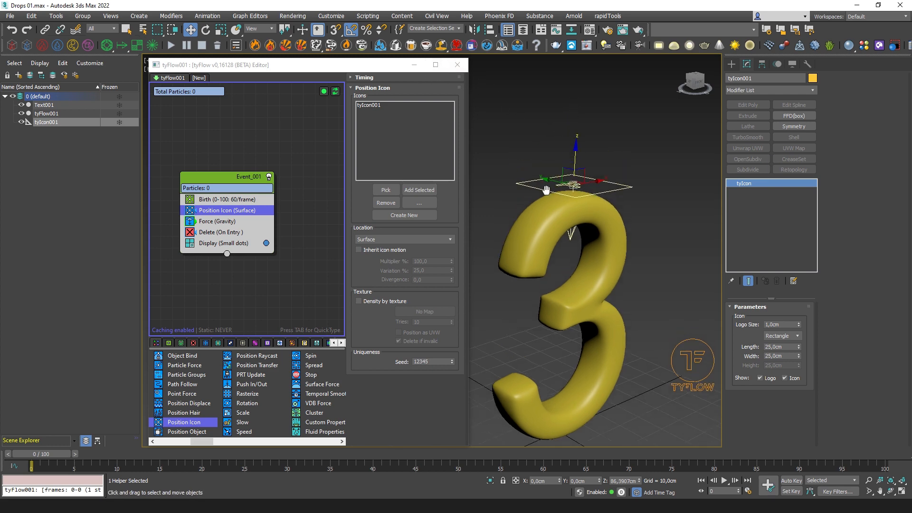
Step: Close the tyFlow editor and, in the top view, resize the rectangular icon to 58.4 cm length and 15 cm width around the number's outline
key("alt+w")
left_click(464, 66)
middle_click_drag(323, 171, 356, 187)
key("alt+w")
middle_click_drag(523, 284, 513, 250)
scroll(512, 251, "up", 5)
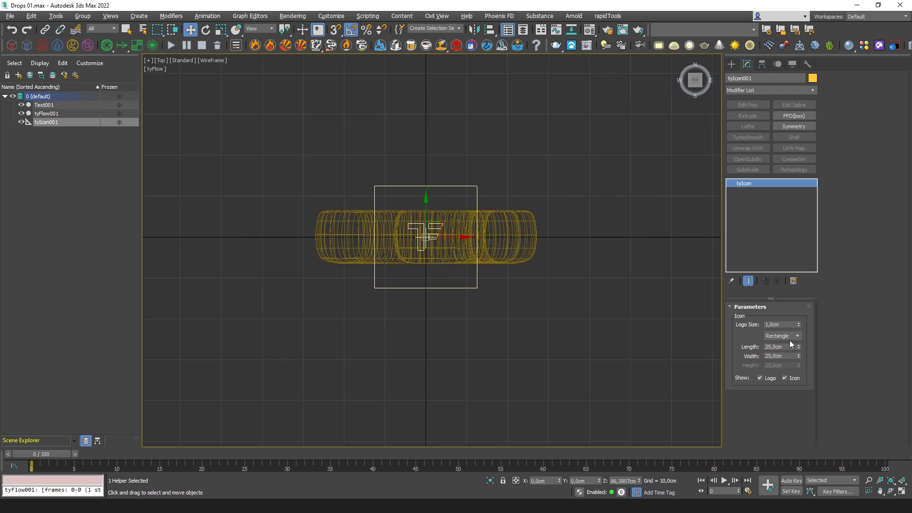
left_click_drag(800, 346, 805, 196)
left_click_drag(800, 357, 809, 407)
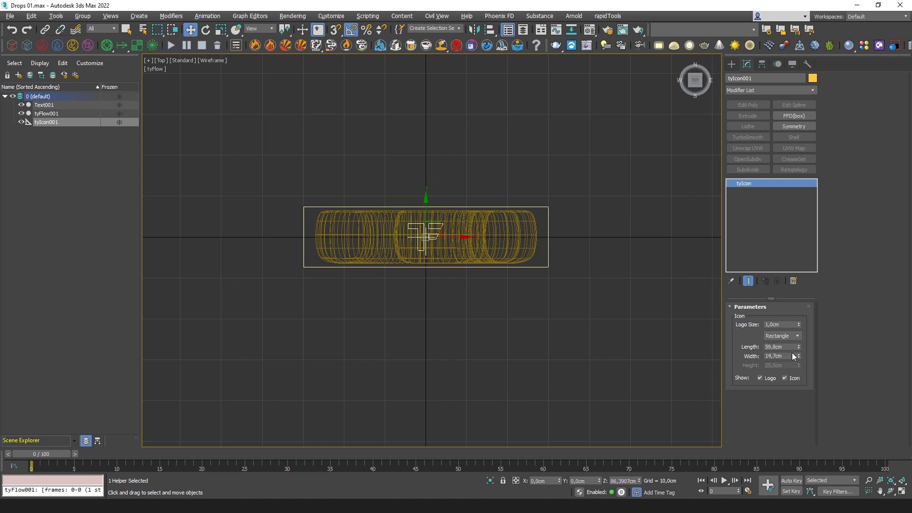
left_click_drag(799, 355, 799, 352)
Step: Return to the perspective view and reopen the tyFlow object's editor at the Position Icon operator's settings
middle_click_drag(475, 257, 470, 237)
key("alt+w")
middle_click(637, 316)
key("alt+w")
middle_click_drag(587, 275, 477, 244)
scroll(477, 245, "down", 2)
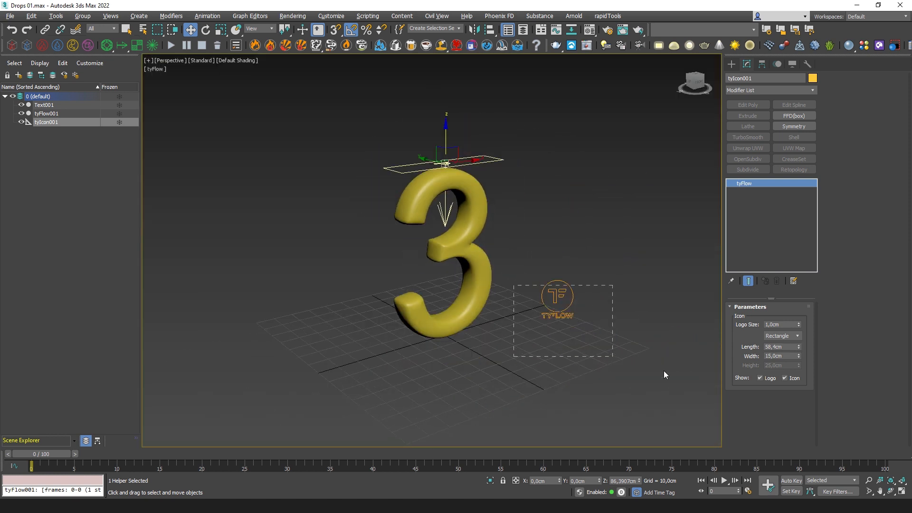
left_click(557, 297)
left_click(765, 330)
left_click(205, 211)
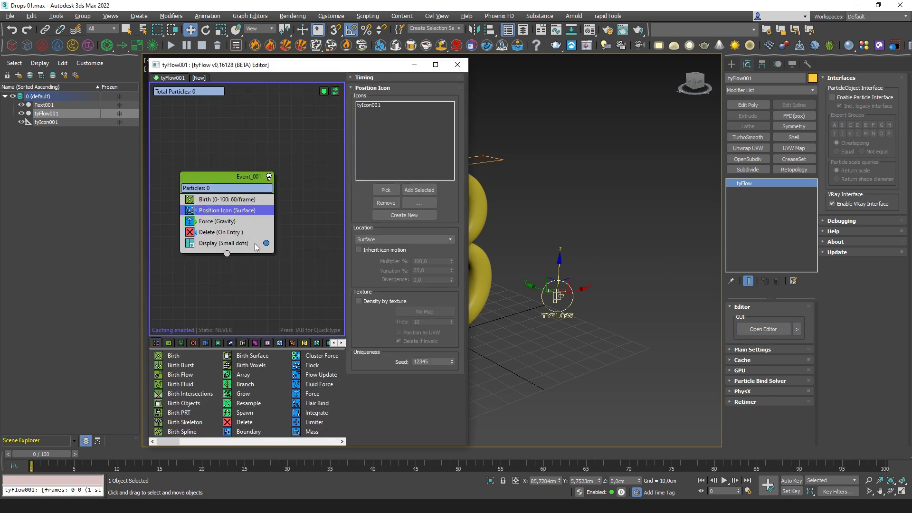
middle_click_drag(523, 274, 613, 296)
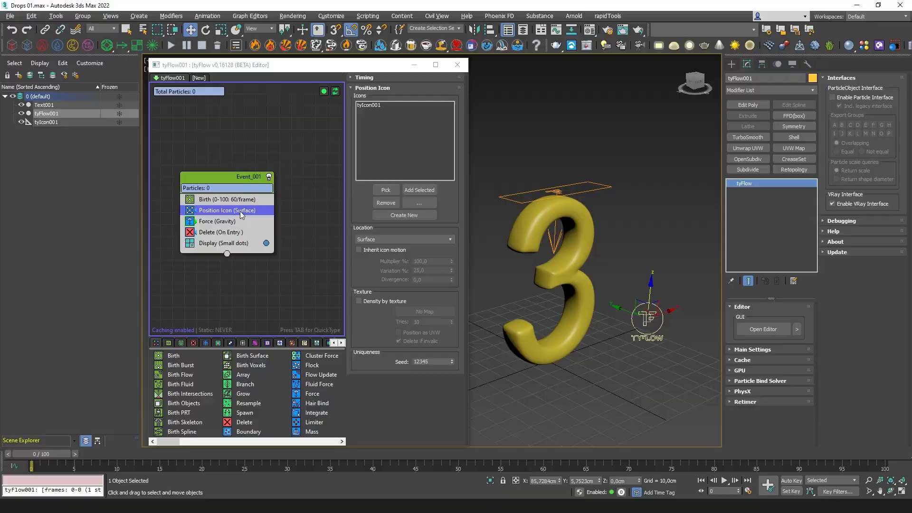
Step: Set the Birth operator's emission rate to 16 particles per frame
left_click(228, 199)
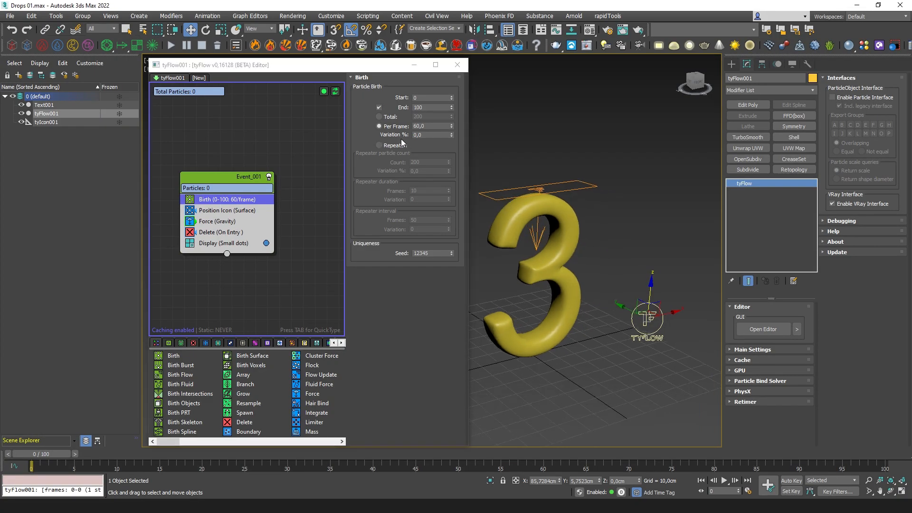
left_click(394, 117)
left_click(396, 127)
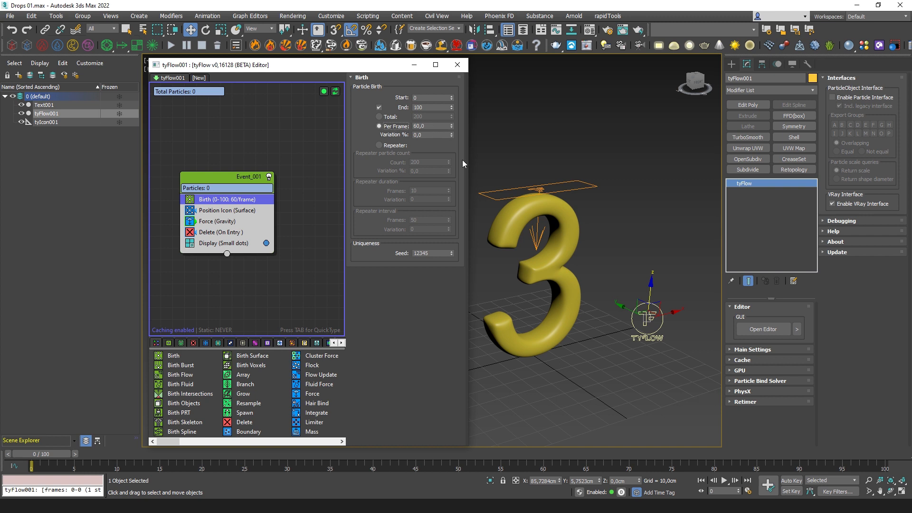
middle_click_drag(568, 226, 580, 226)
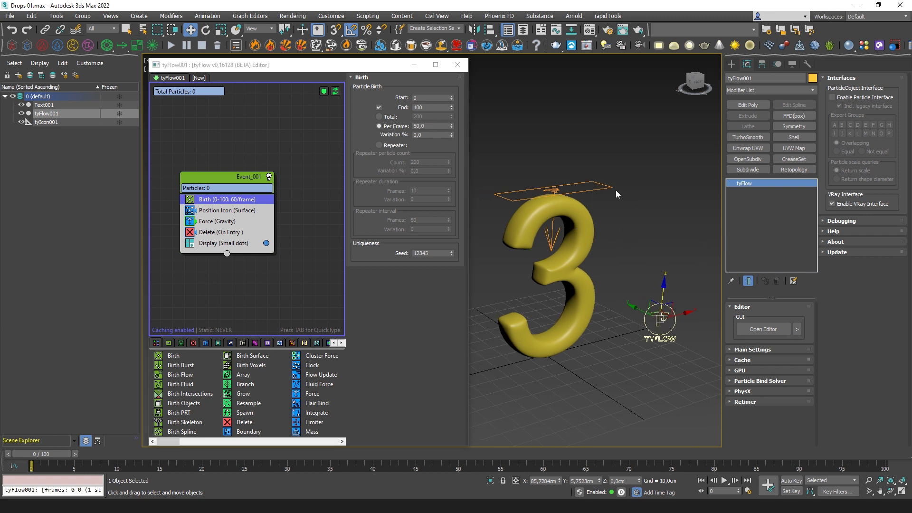
double_click(420, 126)
type("1")
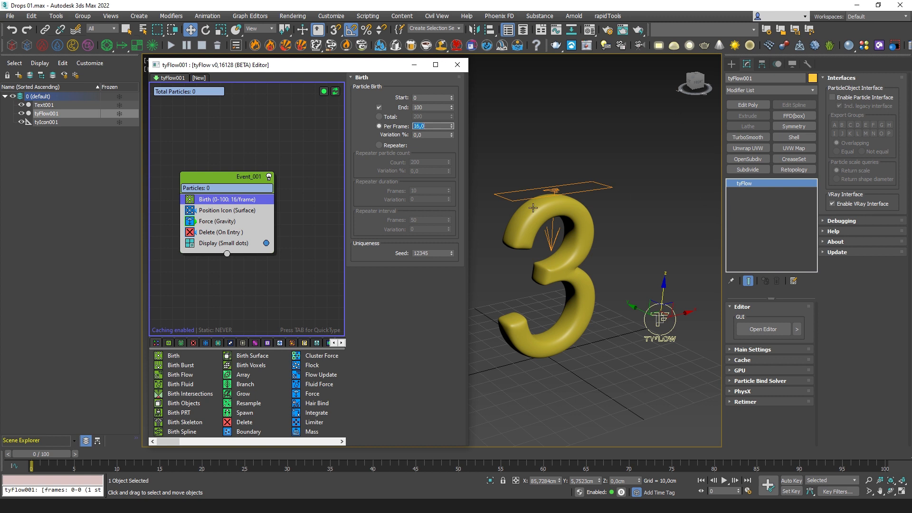
Step: Set the Birth operator's end frame to 1000 and its rate to 5 particles per frame
double_click(436, 108)
type("1000")
key("Return")
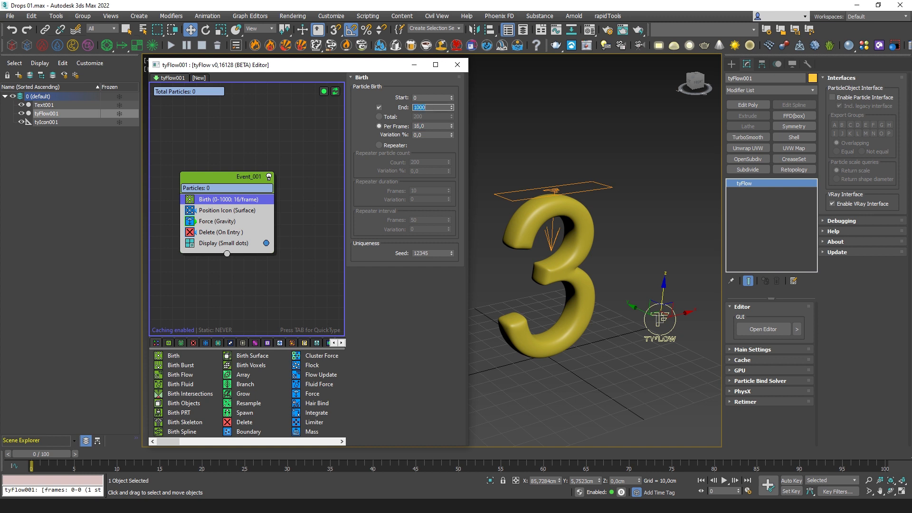
middle_click_drag(611, 262, 579, 234, "alt")
double_click(435, 125)
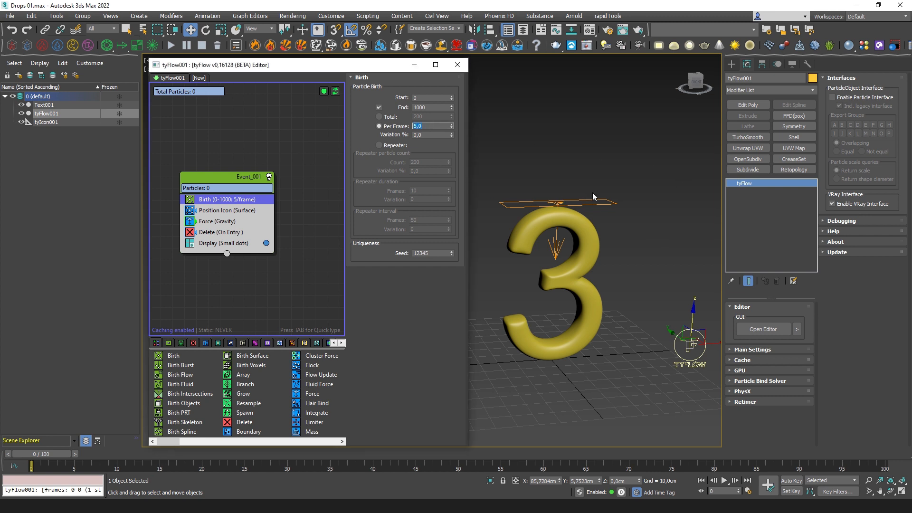
Step: Scrub the first frames of the timeline and select the position icon above the number
left_click_drag(63, 454, 48, 454)
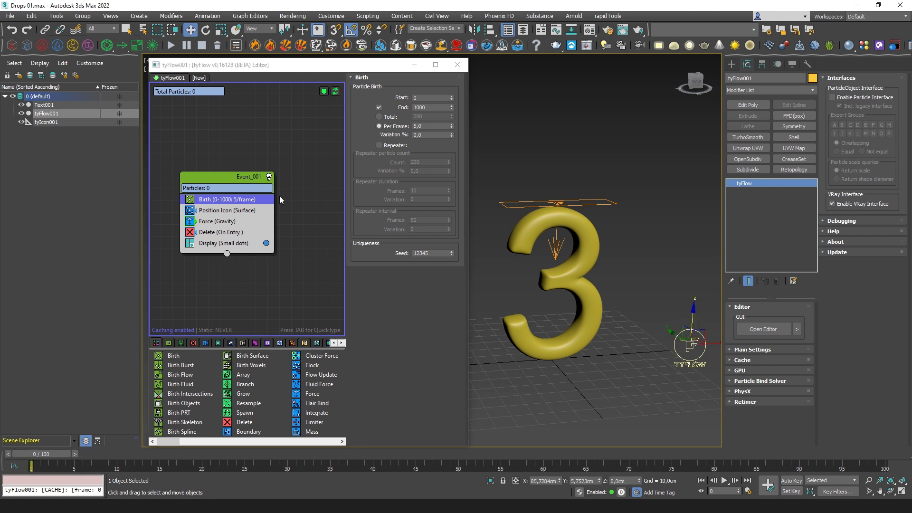
left_click(558, 204)
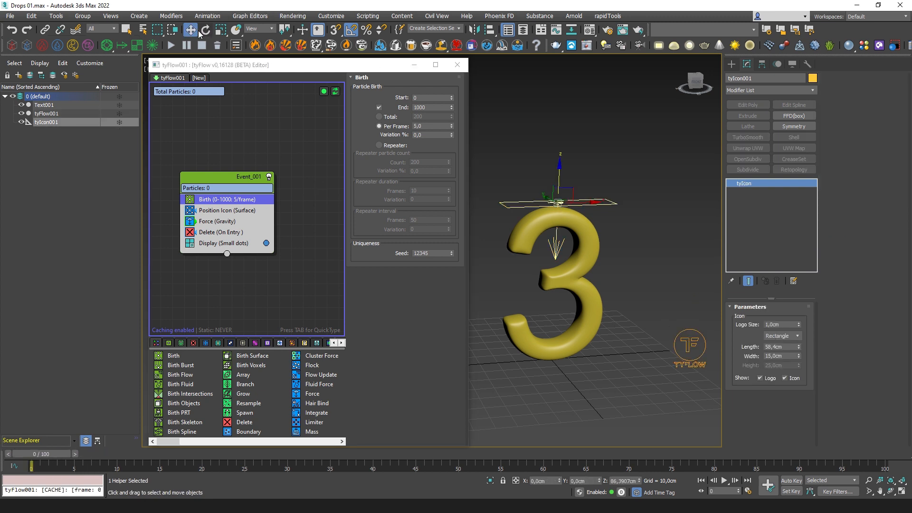
middle_click_drag(613, 267, 623, 271, "alt")
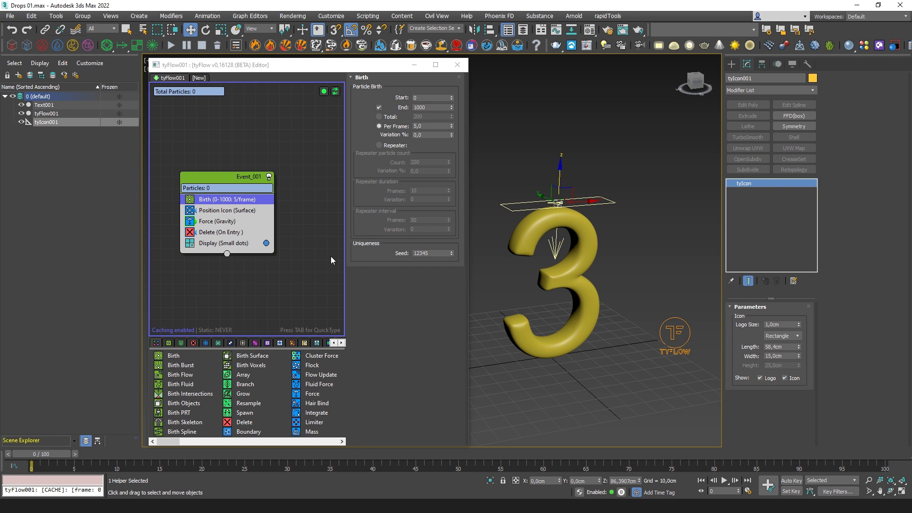
Step: Turn off the event's Delete operator and scrub the first frames to preview the emitted particles
left_click(211, 234)
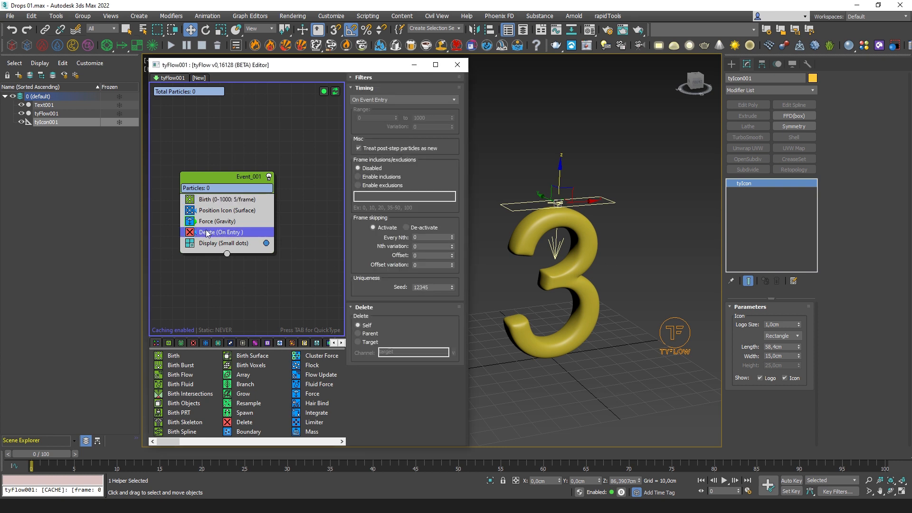
left_click(190, 233)
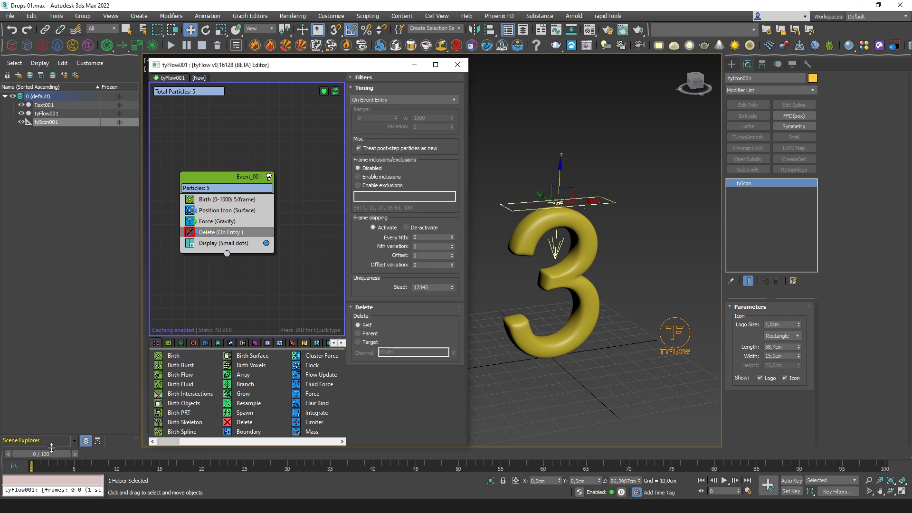
mouse_move(41, 454)
left_mouse_down()
mouse_move(145, 461)
mouse_move(28, 460)
left_mouse_up()
key("w")
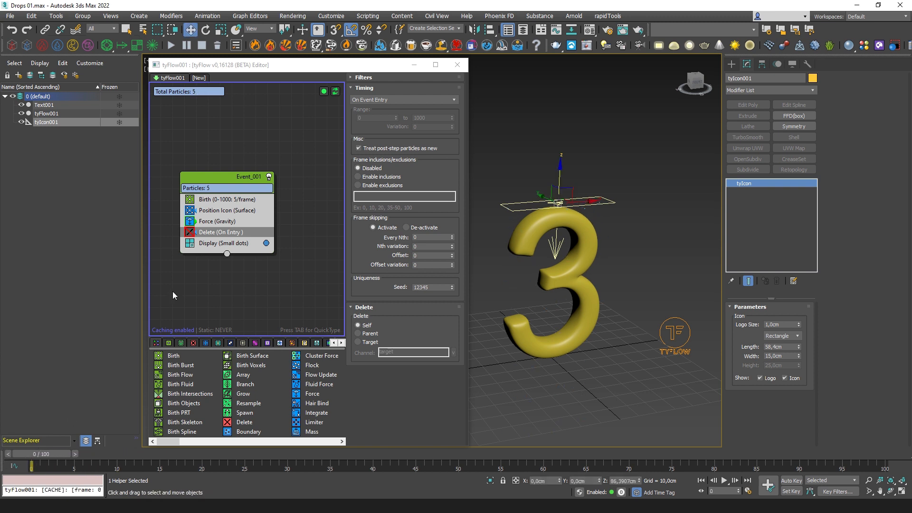
Step: Set the Delete operator's timing to Particle Age with a range of 1 to 1, and scrub the timeline to frame 14
left_click(207, 244)
left_click(211, 232)
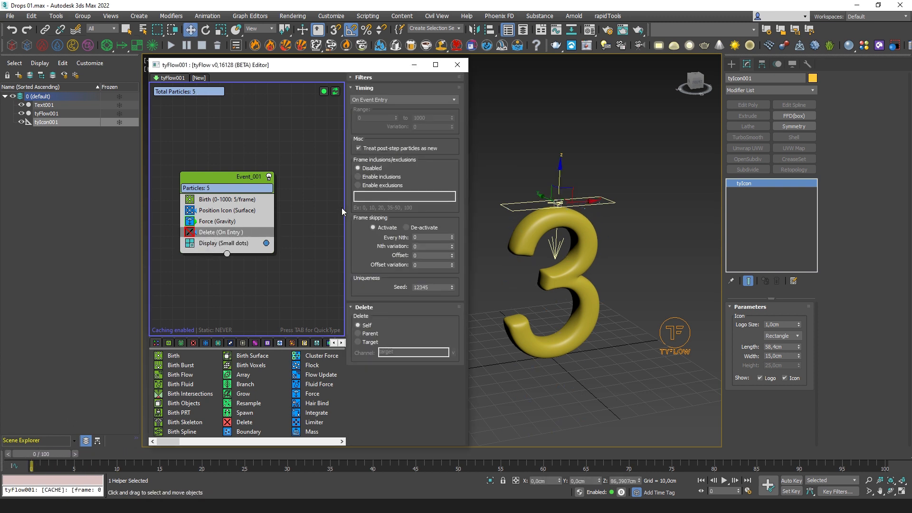
left_click(386, 100)
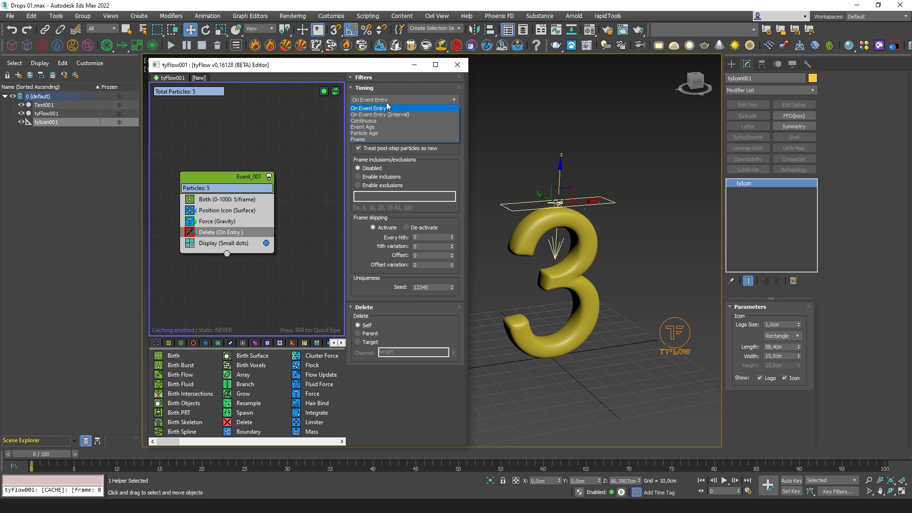
left_click(371, 134)
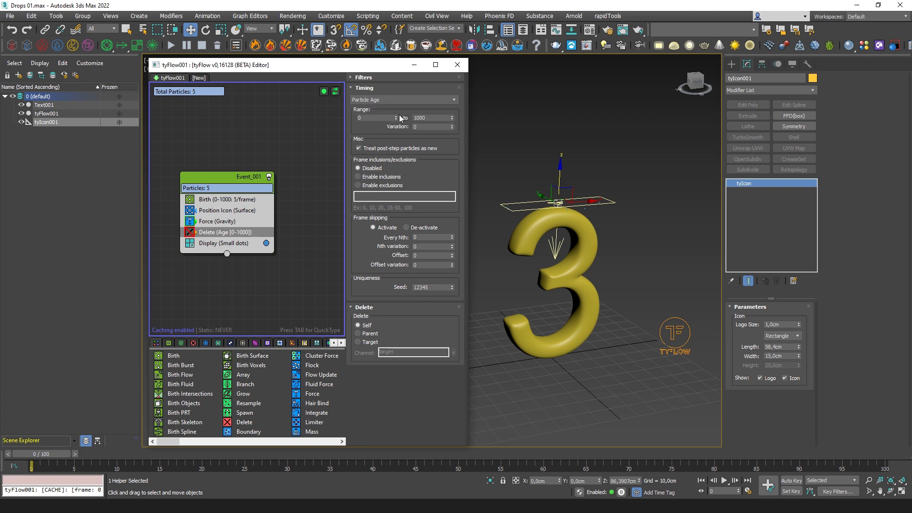
right_click(452, 119)
left_click_drag(49, 454, 155, 454)
key("w")
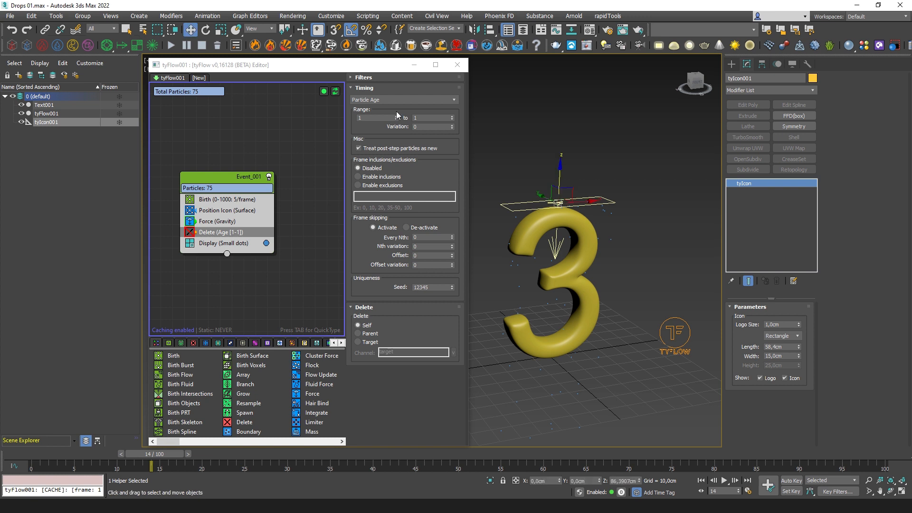
Step: Turn the Delete operator back on and scrub the timeline back to frame 0
left_click(189, 233)
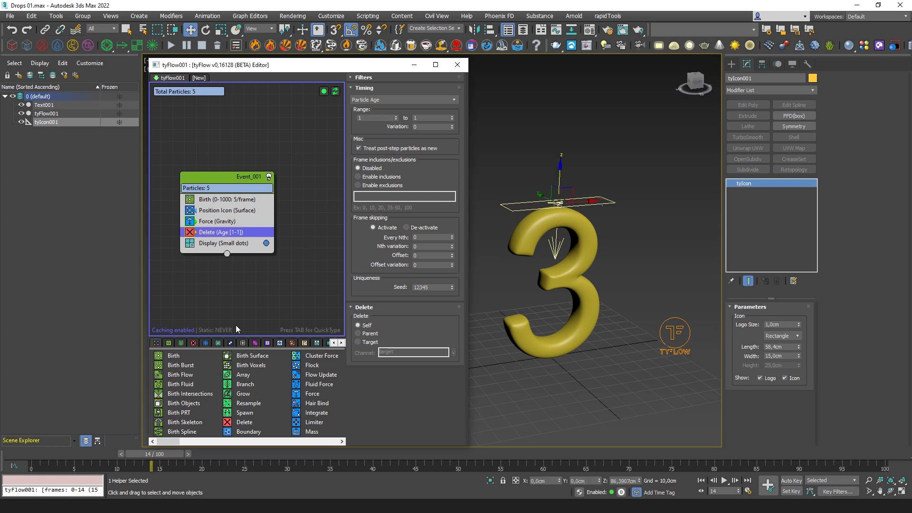
left_click_drag(152, 455, 31, 476)
key("w")
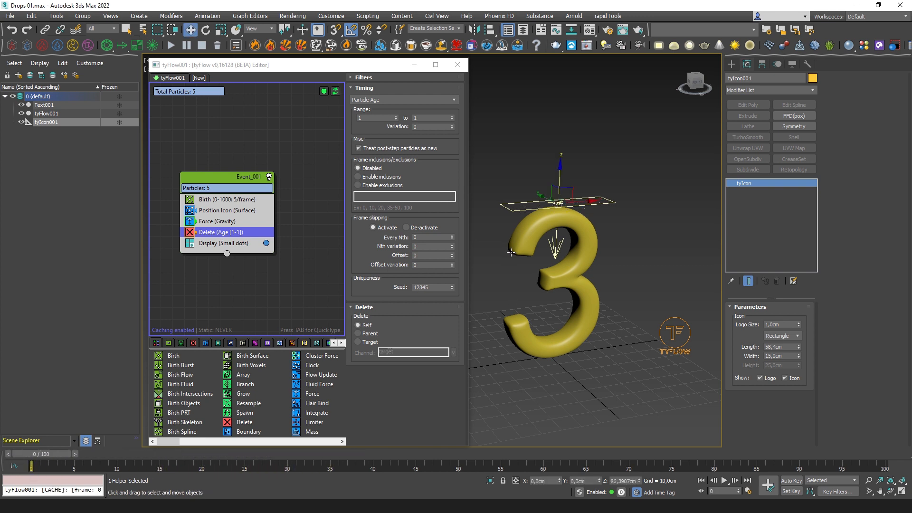
Step: Review the particles near the icon and the settings of the Birth, Position Icon and Force operators
middle_click_drag(557, 213, 582, 207)
scroll(582, 207, "up", 6)
scroll(602, 190, "down", 3)
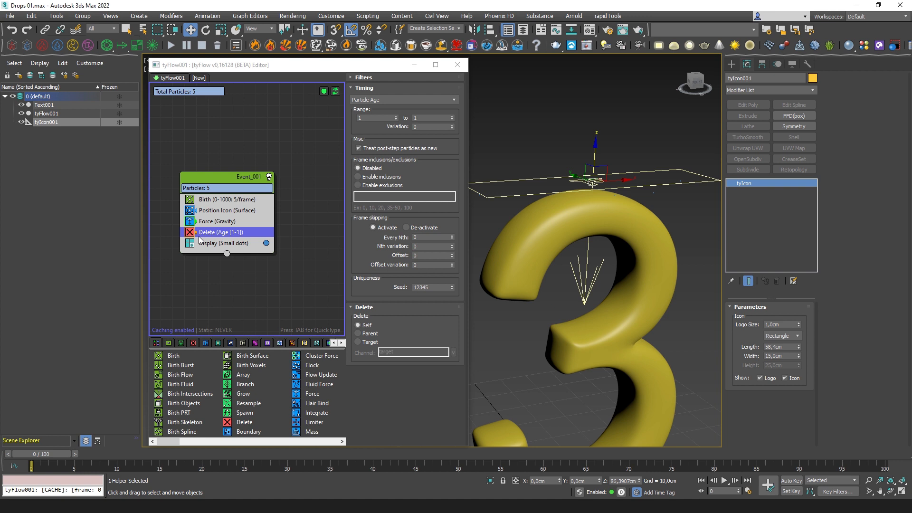
left_click(240, 202)
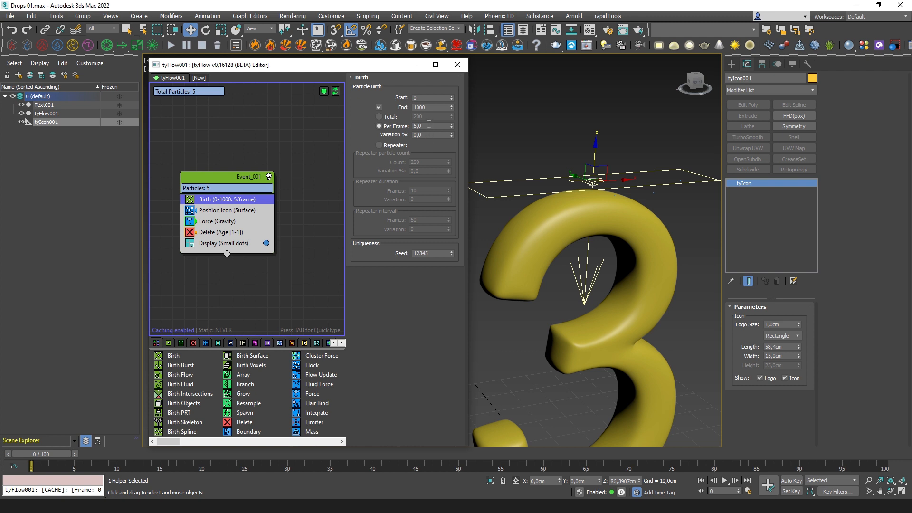
left_click(224, 210)
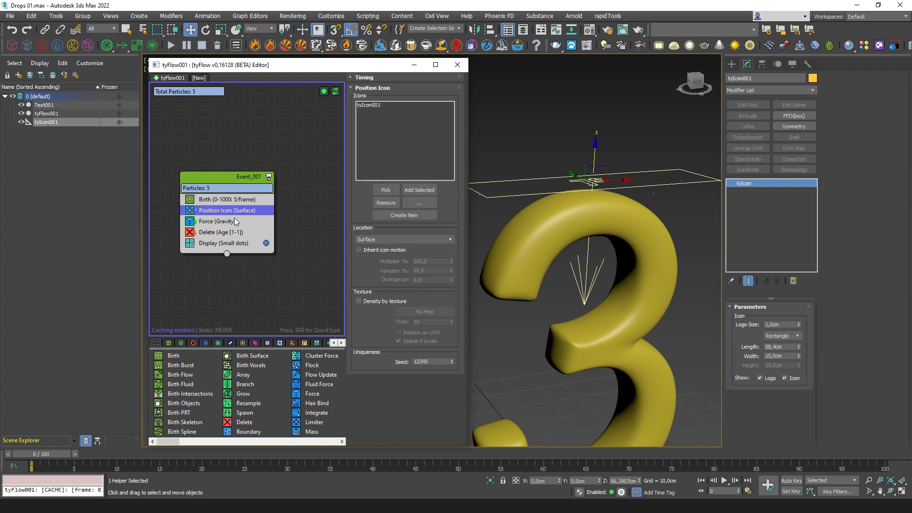
left_click(234, 220)
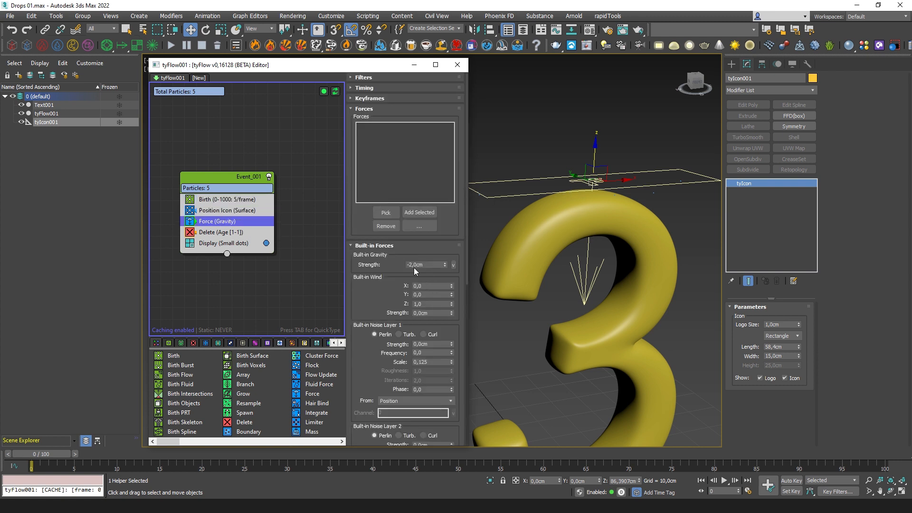
Step: Raise the position icon farther above the number, to about Z 118.5 cm
middle_click_drag(581, 303, 595, 239, "alt")
middle_click_drag(610, 182, 614, 240)
left_click_drag(589, 213, 599, 118)
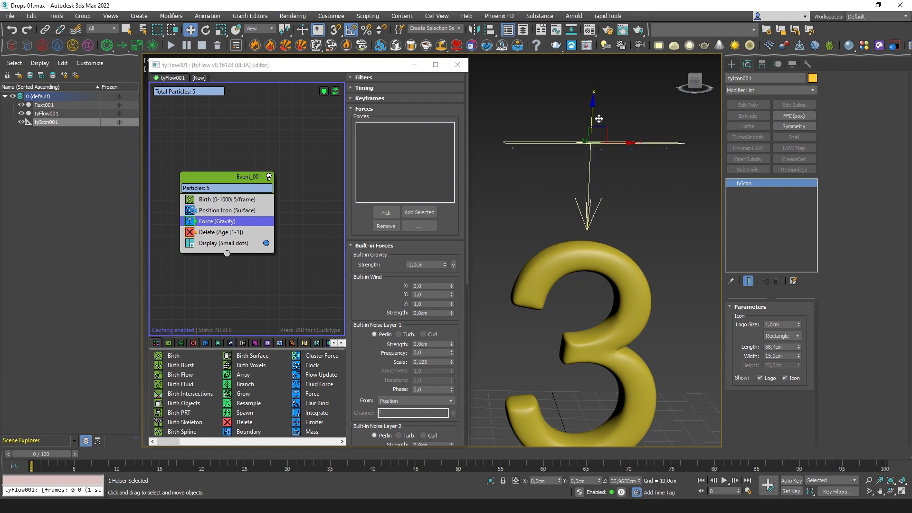
middle_click_drag(633, 268, 595, 260)
scroll(623, 238, "down", 3)
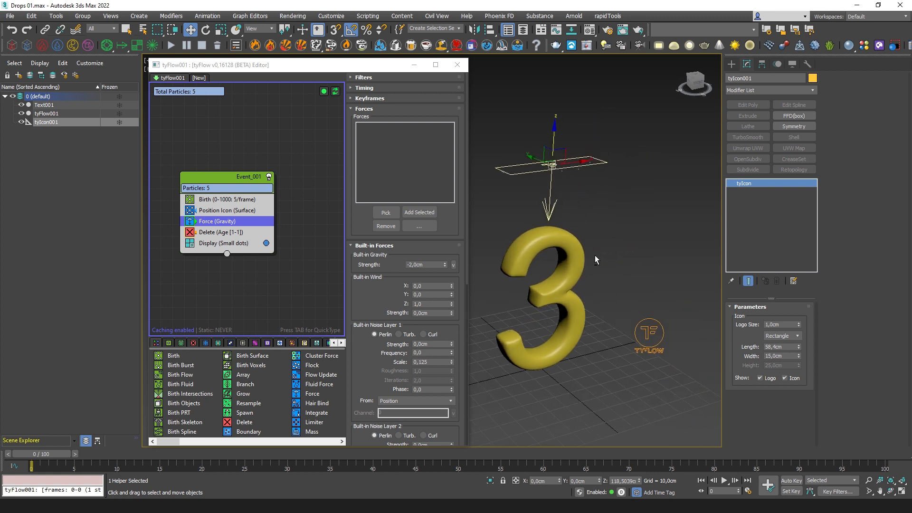
Step: Close the tyFlow editor and clear the selection in the scene
left_click(457, 64)
middle_click_drag(580, 264, 479, 273)
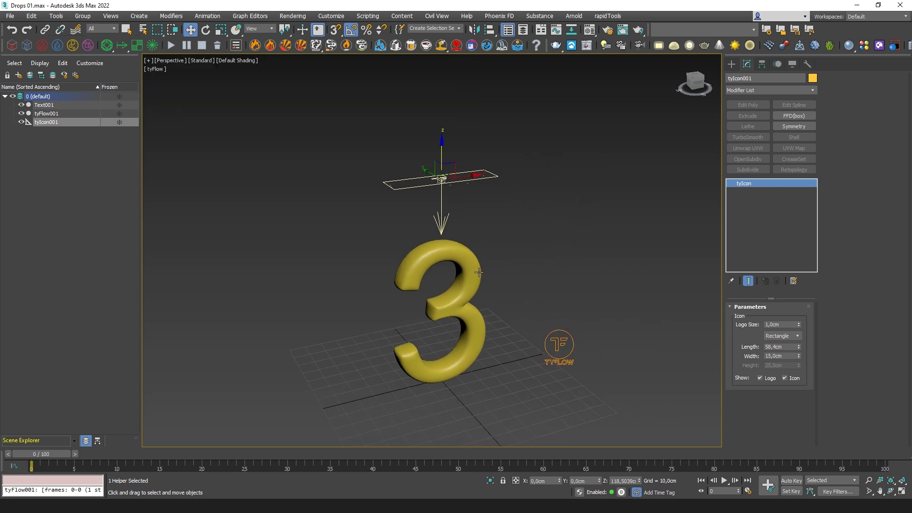
left_click(316, 178)
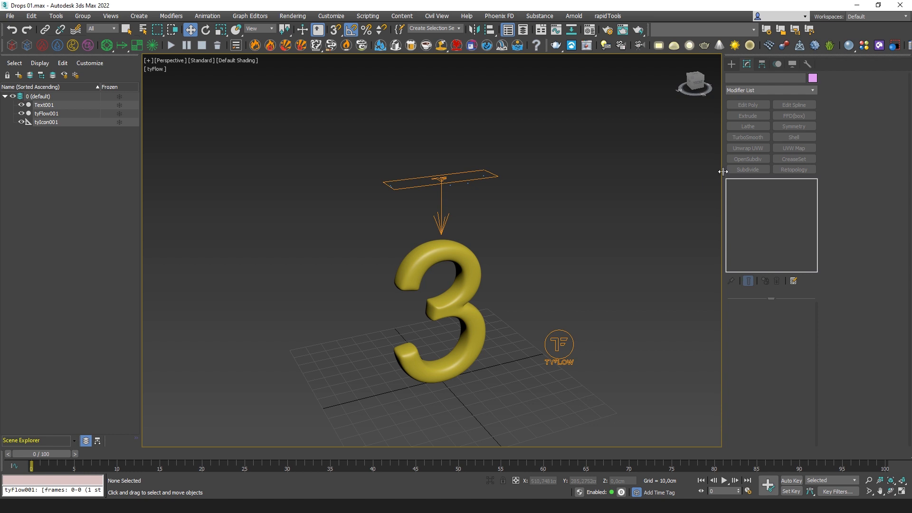
Step: Create a Phoenix liquid source beside the number and add tyFlow001 as its emitter node
left_click(57, 46)
left_click_drag(606, 303, 620, 314)
left_click(747, 64)
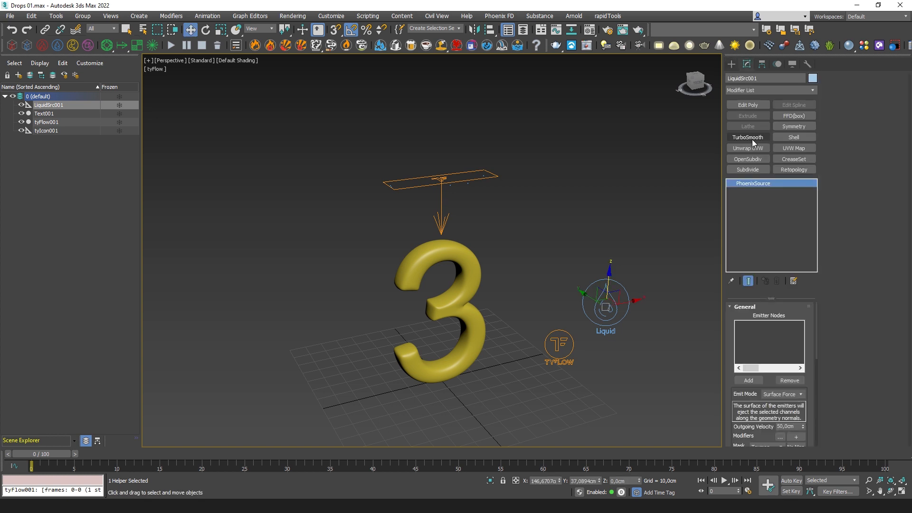
left_click(758, 381)
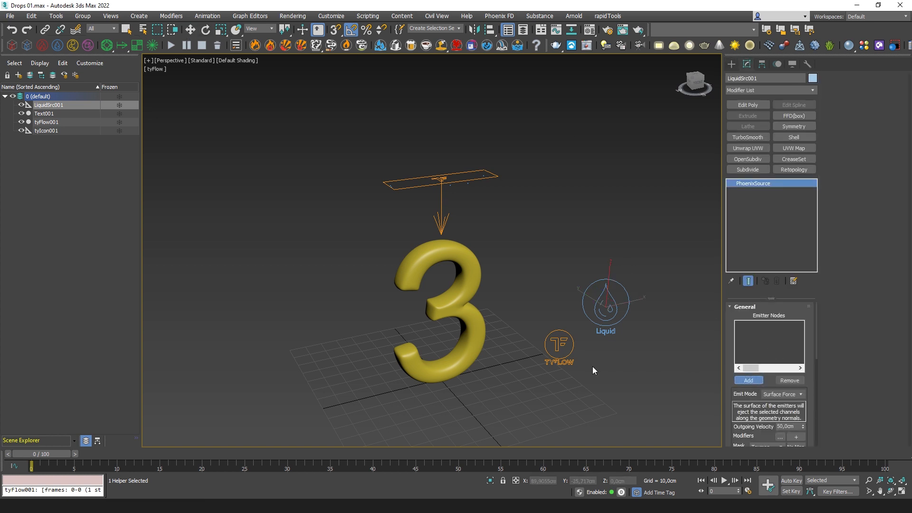
left_click(562, 347)
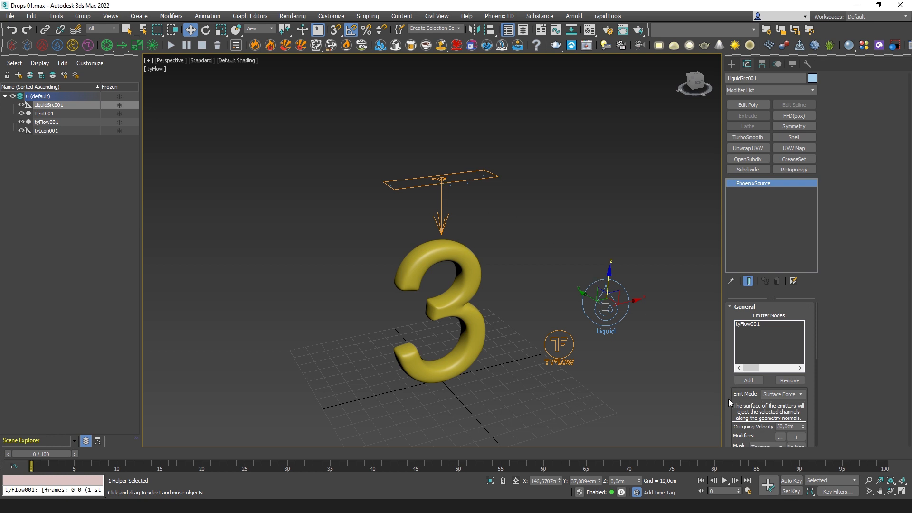
Step: Examine the tyFlow object's Particle Interface option and the liquid source's emission settings
scroll(730, 392, "down", 5)
left_click(575, 395)
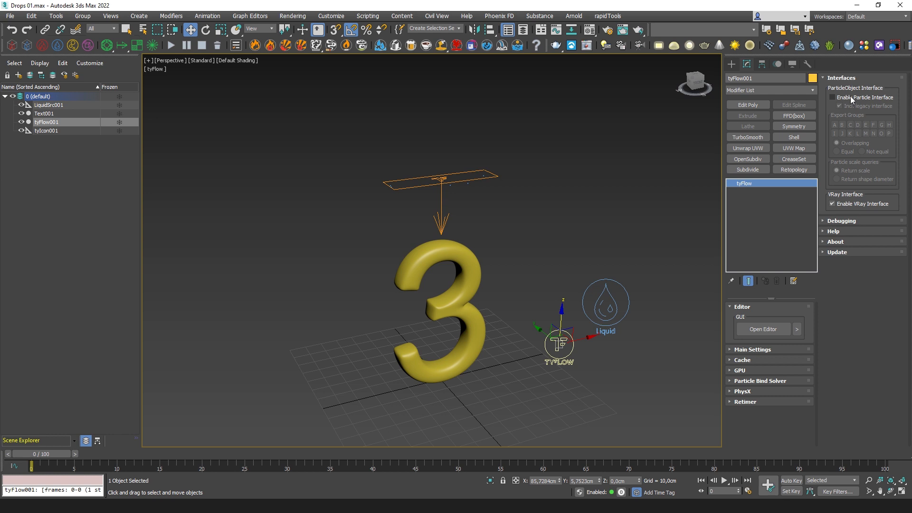
left_click(606, 331)
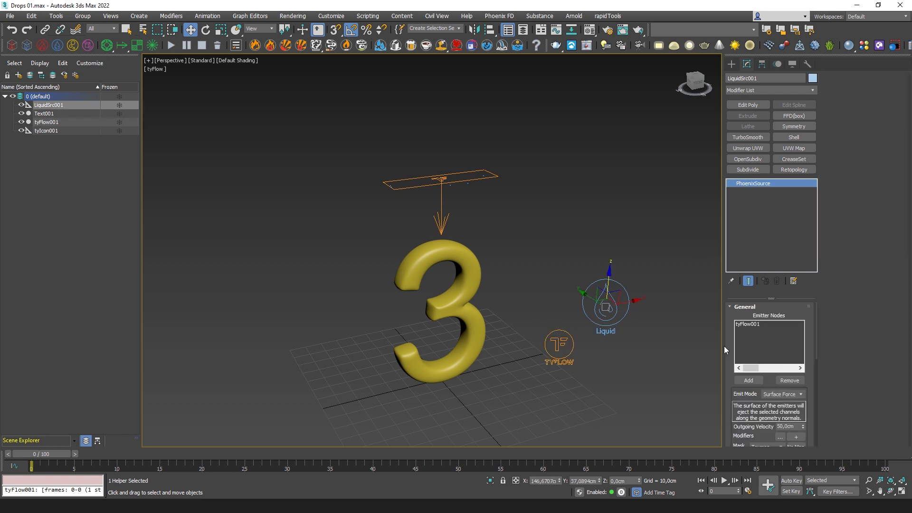
scroll(740, 383, "down", 5)
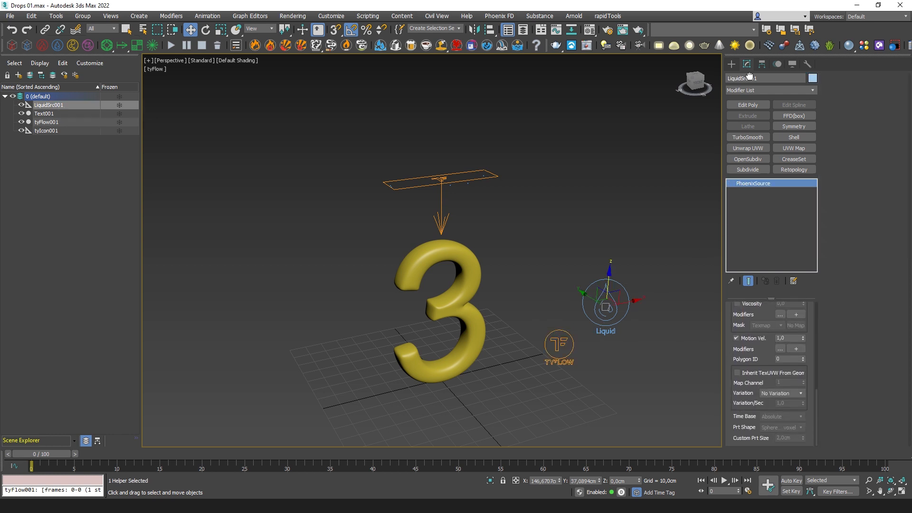
scroll(746, 347, "down", 8)
scroll(750, 360, "up", 4)
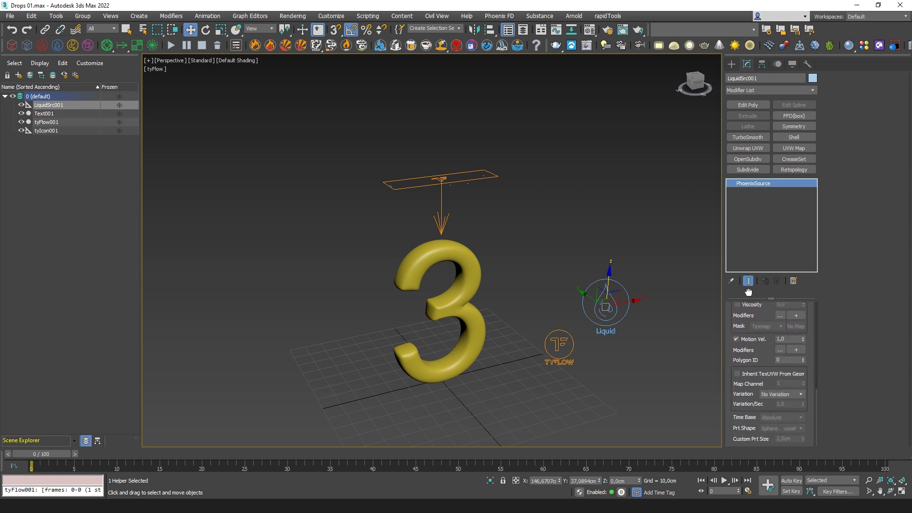
scroll(763, 396, "up", 5)
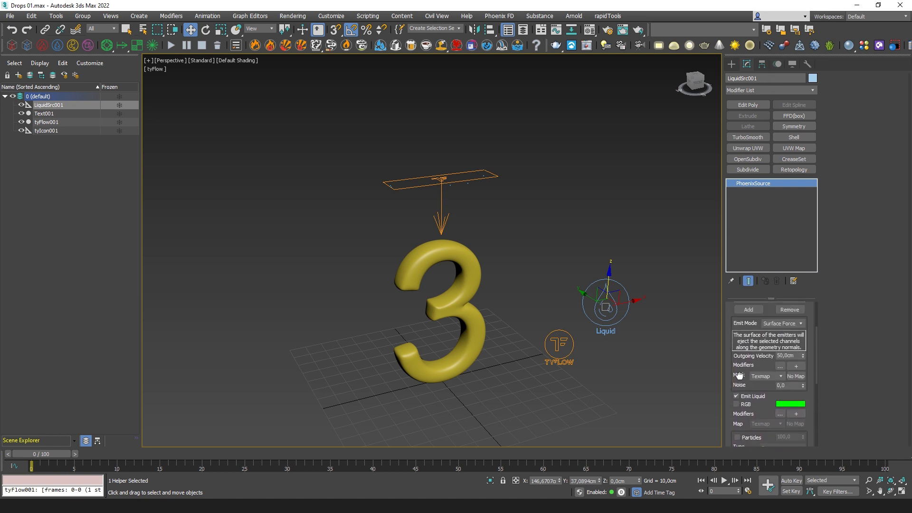
scroll(750, 370, "up", 2)
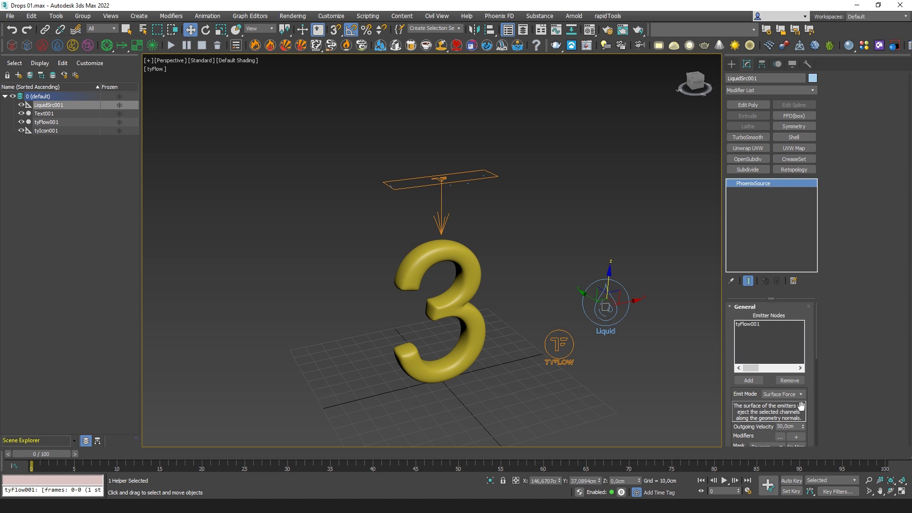
Step: Draw a Phoenix LiquidSim container about 62 × 18 × 12 cm around the number in the Top view
left_click(27, 45)
type("w")
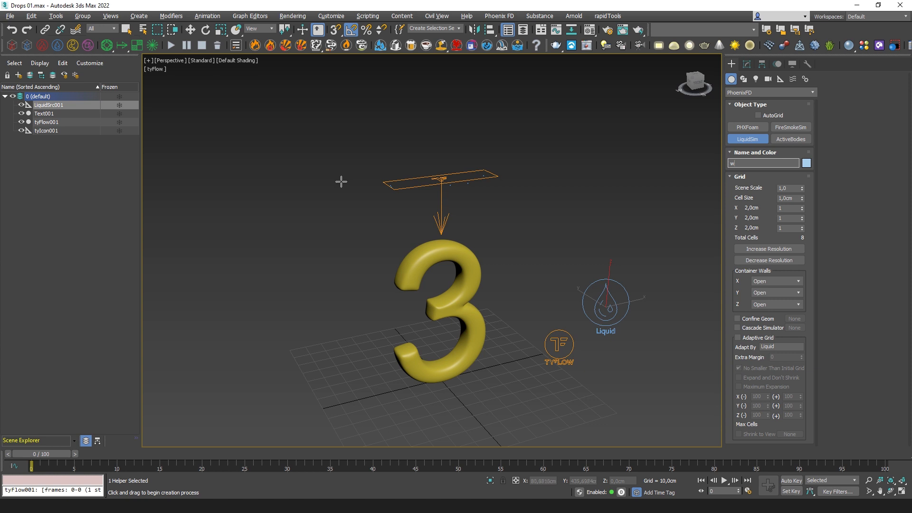
key("alt+w")
middle_click_drag(259, 136, 275, 151)
key("alt+w")
middle_click_drag(446, 253, 439, 215)
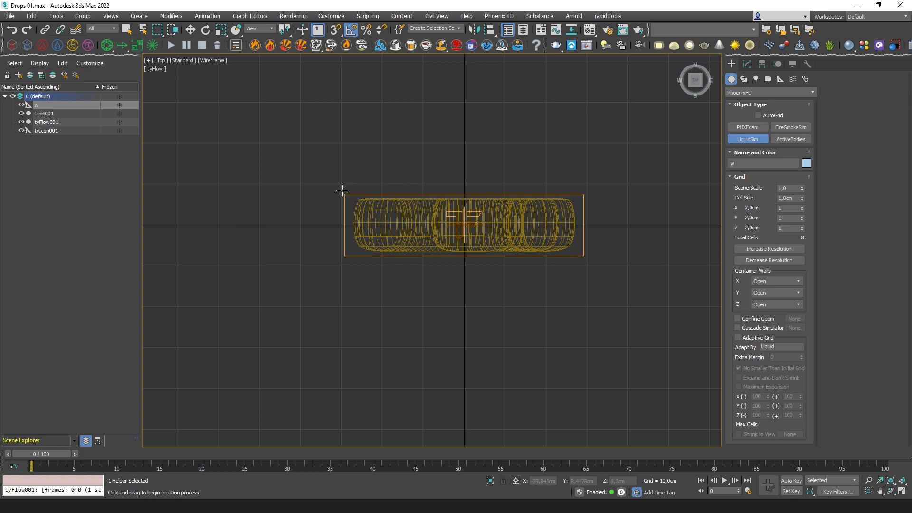
left_click_drag(340, 189, 591, 259)
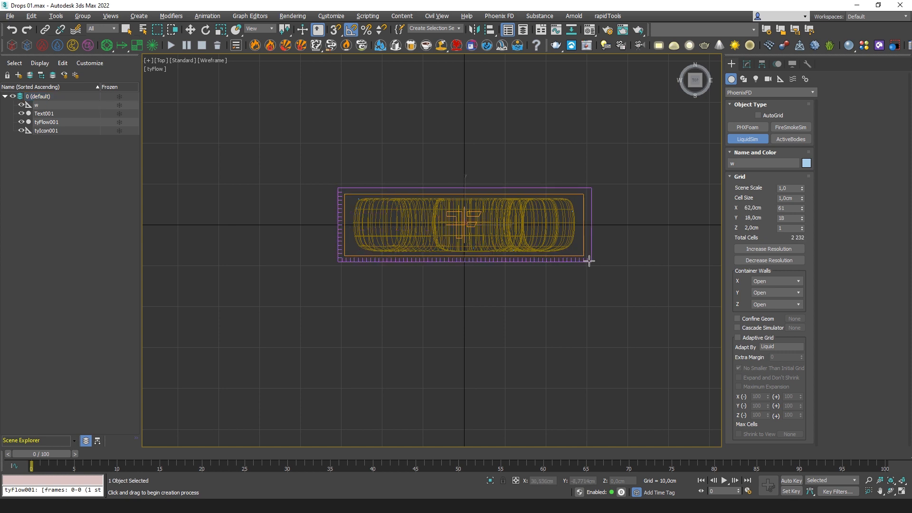
left_click(573, 216)
Step: Raise the liquid simulator in the Front view to enclose the particle position icon, to about Z 115.1 cm
key("w")
key("f")
middle_click_drag(490, 248, 566, 273)
scroll(573, 261, "down", 1)
scroll(566, 274, "down", 1)
left_click_drag(552, 296, 548, 153)
middle_click_drag(574, 196, 573, 292)
scroll(573, 292, "up", 2)
middle_click_drag(597, 338, 543, 238)
scroll(543, 238, "up", 2)
scroll(543, 238, "down", 1)
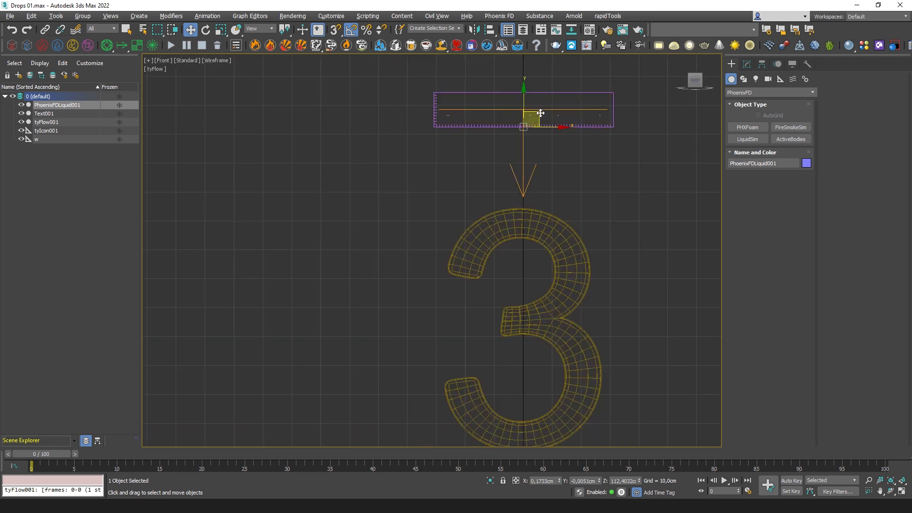
middle_click_drag(554, 144, 552, 227)
scroll(515, 193, "up", 1)
left_click_drag(511, 193, 512, 182)
Step: Set the simulator's grid cell size to 0.25 cm and reduce its Z size to 8 cm
left_click(747, 66)
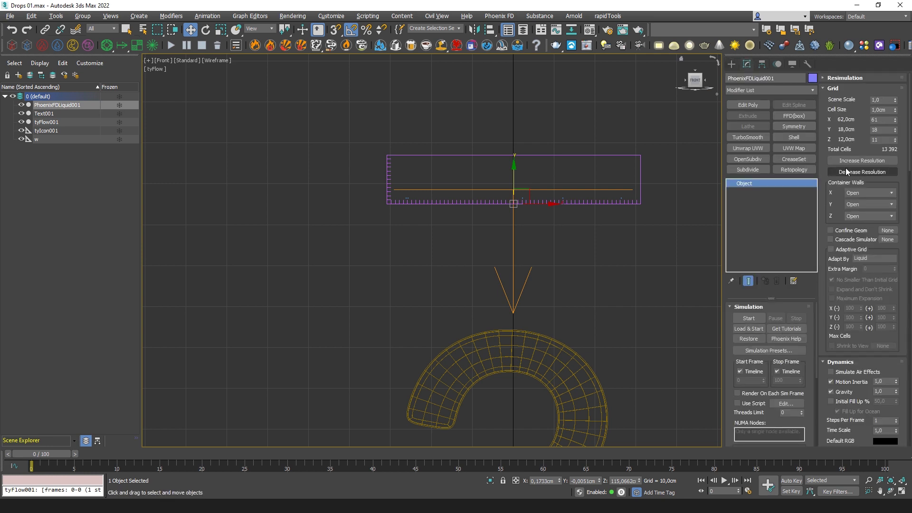
left_click_drag(895, 143, 895, 109)
double_click(879, 110)
type(",25")
key("Return")
middle_click_drag(544, 350, 535, 280)
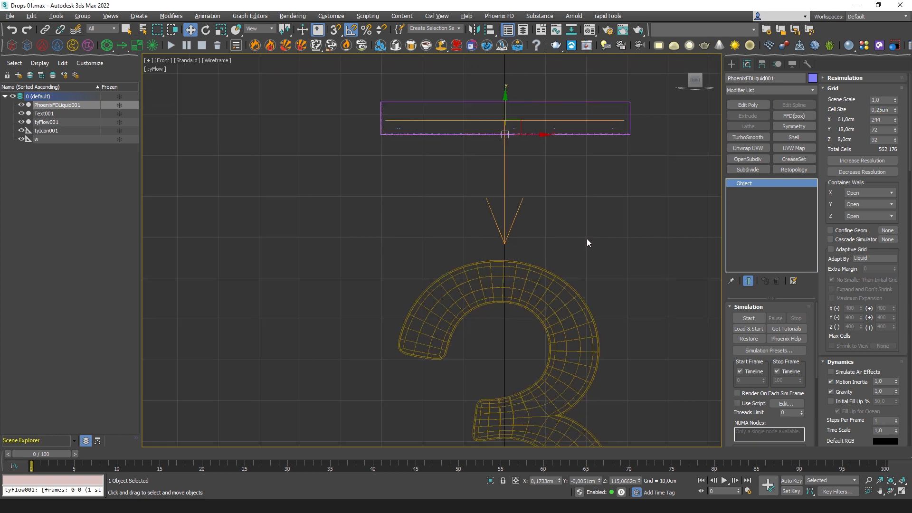
middle_click_drag(662, 151, 626, 257)
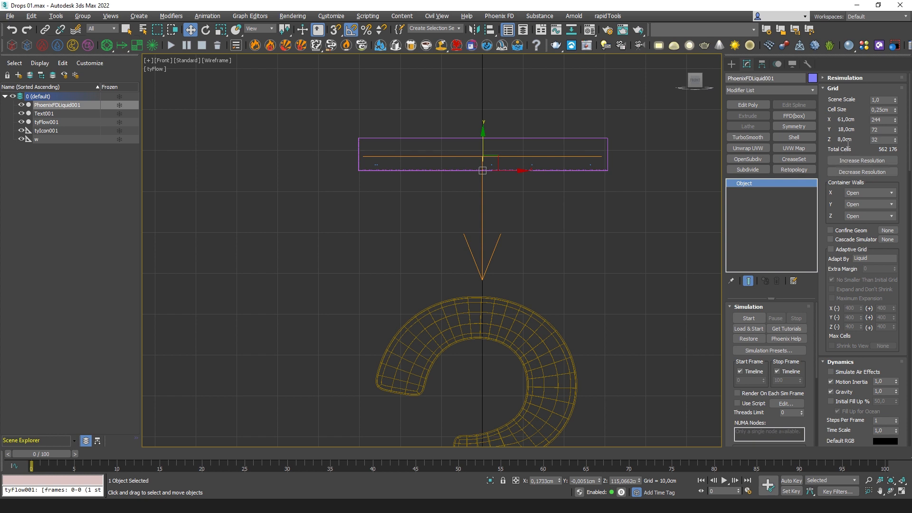
middle_click_drag(627, 235, 610, 238)
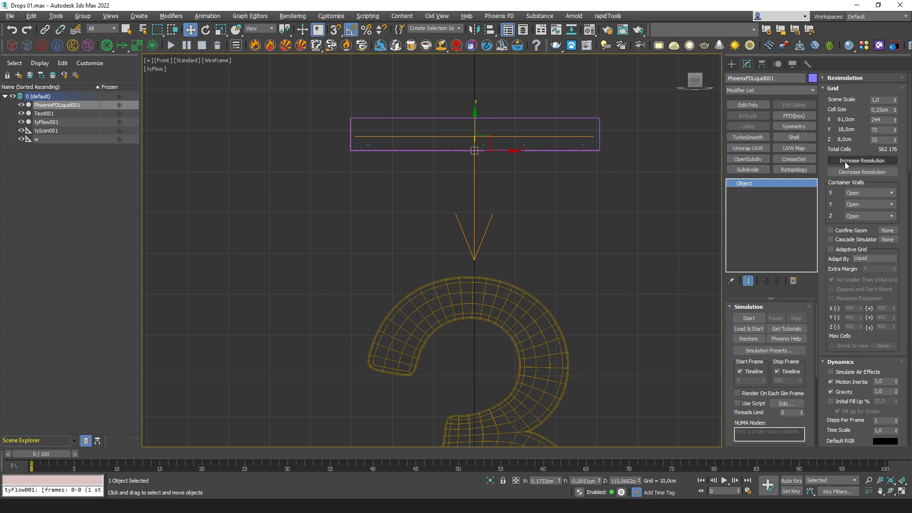
Step: Lower the simulator slightly to about Z 114.7 cm and reduce its grid Z size to 5 cm (19 cells)
middle_click_drag(570, 165, 603, 218)
scroll(520, 211, "up", 2)
left_click_drag(504, 178, 504, 180)
left_click_drag(895, 141, 894, 147)
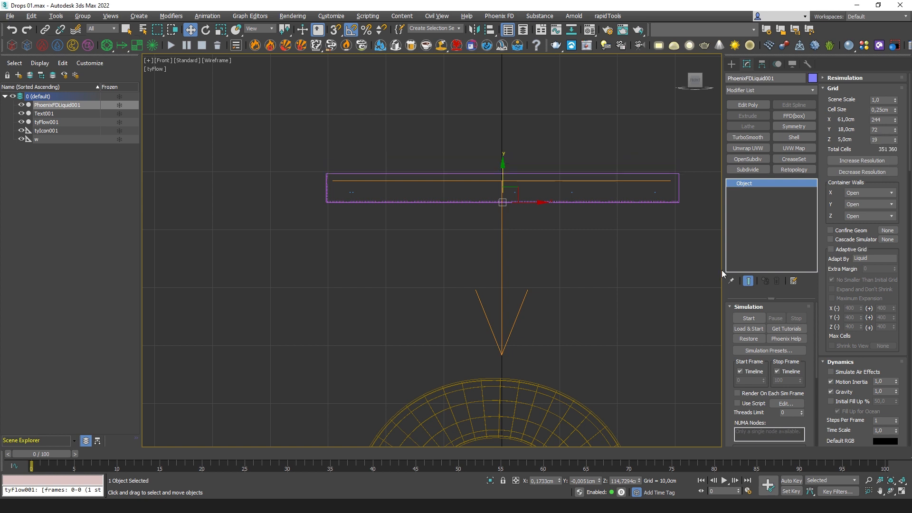
Step: Enable the simulator's Adaptive Grid with an Extra Margin of 5 and turn on Maximum Expansion
left_click(854, 250)
left_click(857, 298)
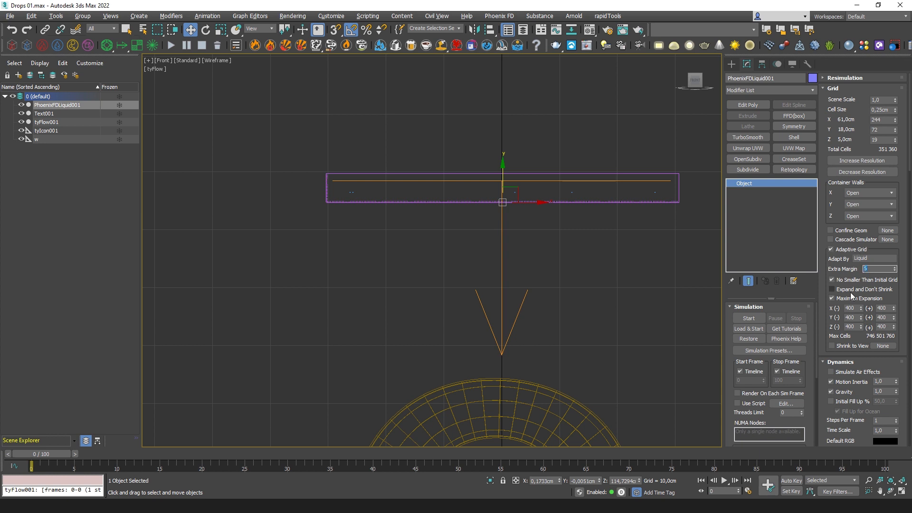
middle_click_drag(524, 279, 518, 232)
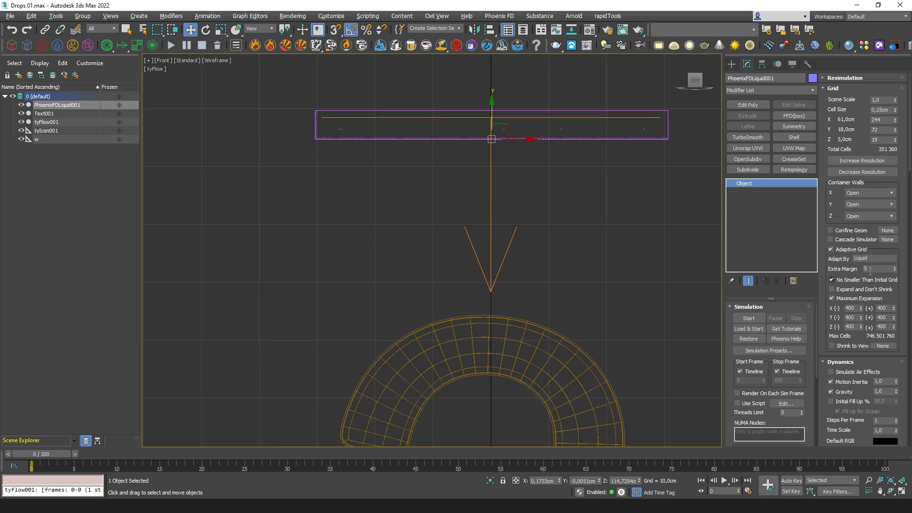
middle_click_drag(597, 250, 589, 235)
scroll(588, 235, "down", 3)
scroll(578, 189, "up", 3)
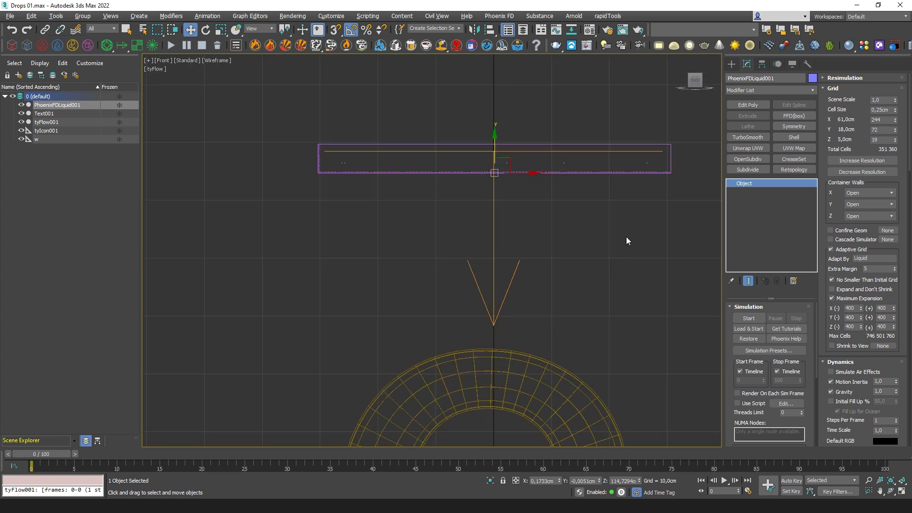
middle_click_drag(690, 281, 701, 246)
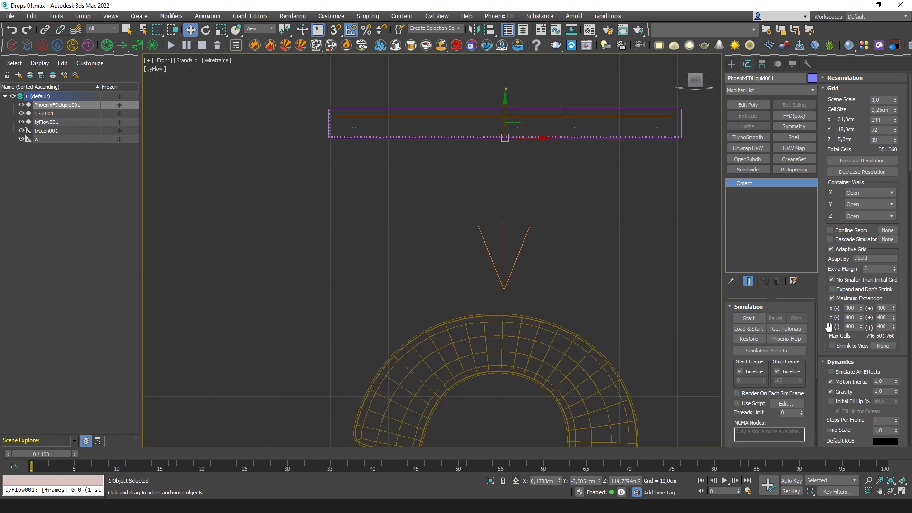
Step: Set the maximum expansion to 0 for Z (+) and for both X directions
right_click(894, 328)
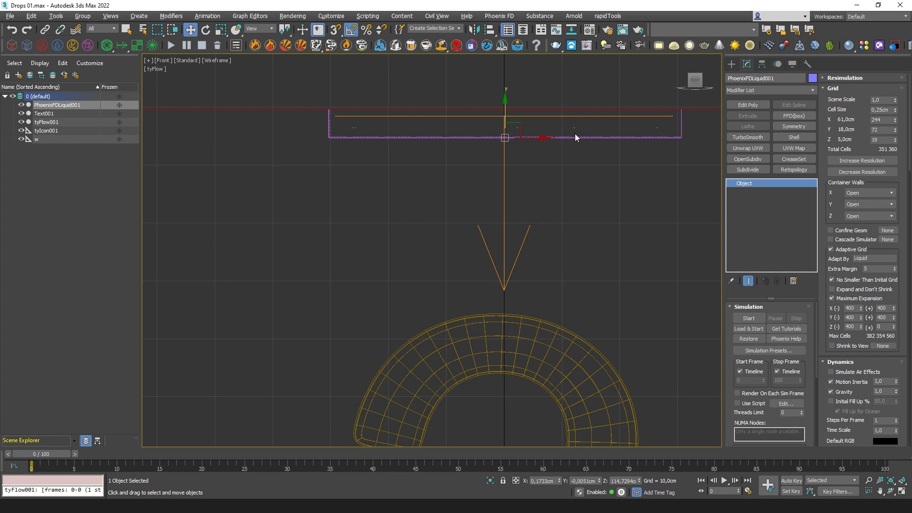
middle_click_drag(593, 165, 543, 281)
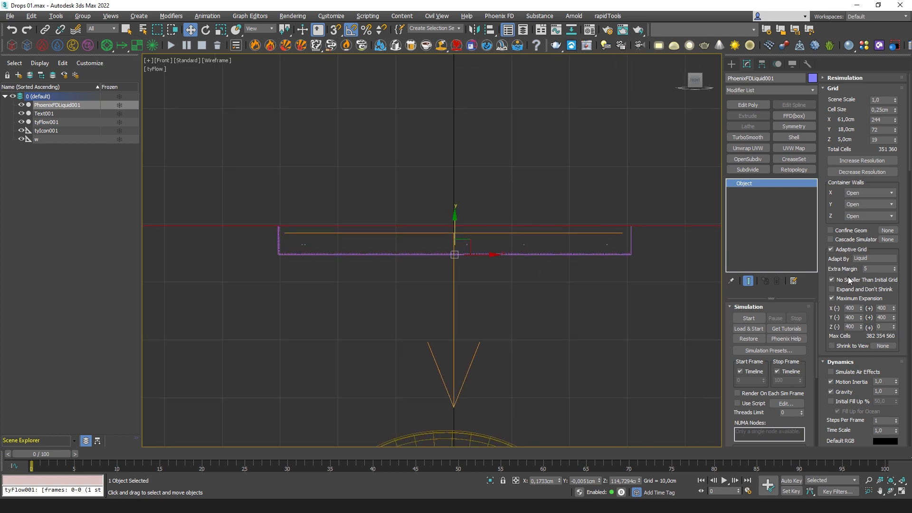
middle_click_drag(712, 299, 679, 279)
scroll(595, 263, "down", 5)
middle_click_drag(595, 263, 629, 205)
right_click(861, 310)
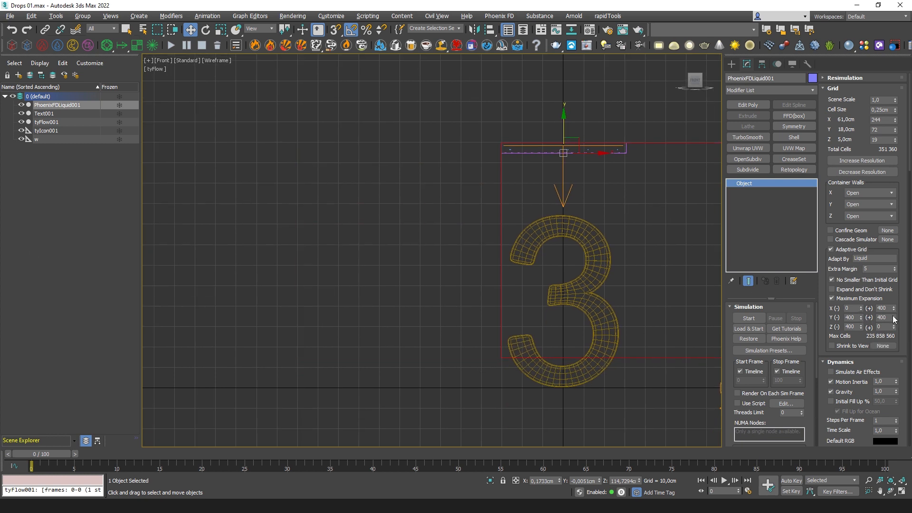
right_click(895, 310)
Step: Set the maximum expansion to 0 for both Y directions, checking the bounds in the Top view
middle_click_drag(615, 216, 600, 237)
key("alt+w")
key("alt+w")
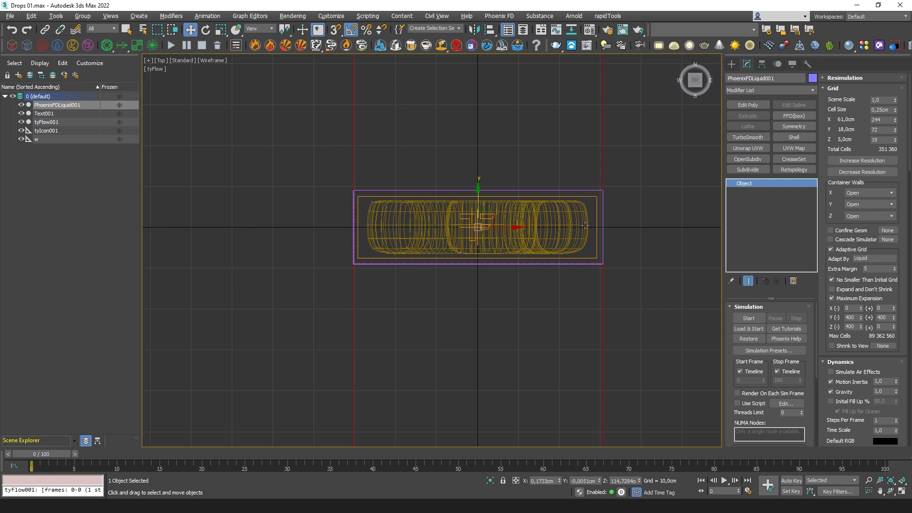
middle_click_drag(584, 250, 569, 248)
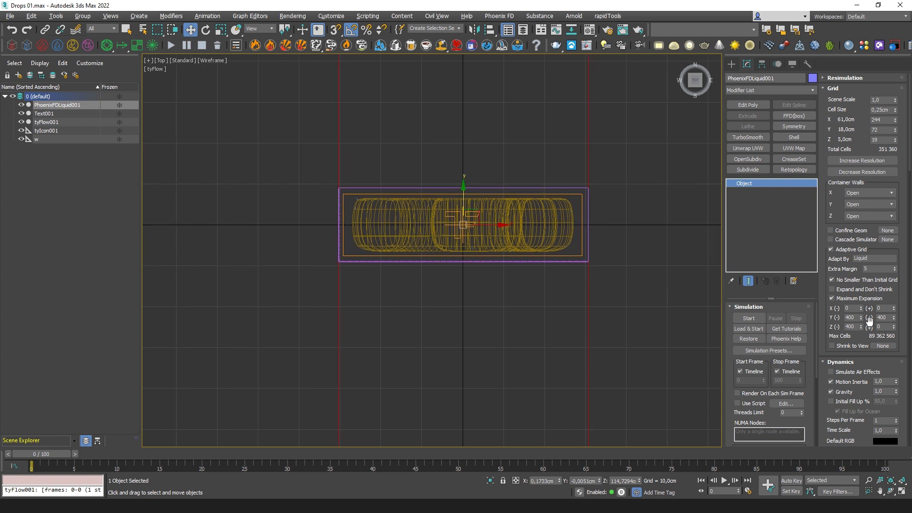
left_click_drag(859, 367, 860, 14)
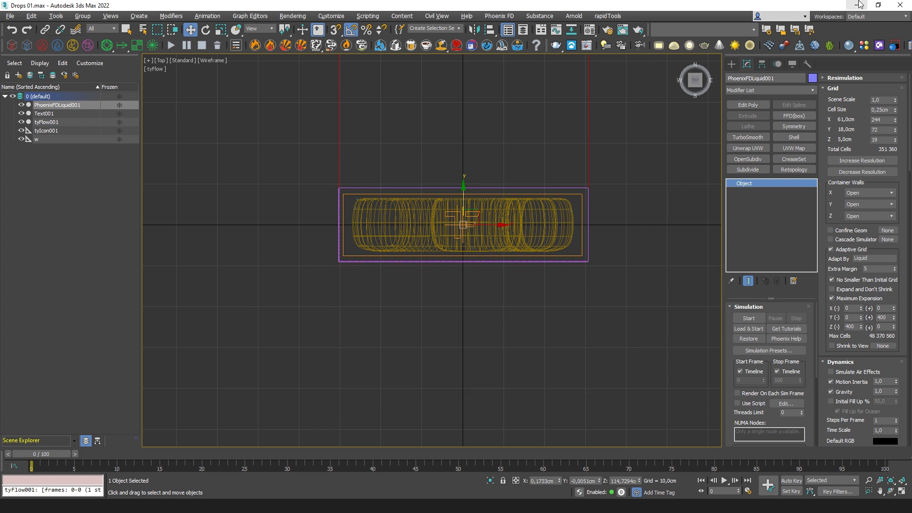
middle_click_drag(483, 204, 453, 214)
Step: Set the Z (-) maximum expansion to 276 so the bounds reach down to the middle of the number
key("alt+w")
middle_click(602, 184)
key("alt+w")
middle_click_drag(608, 253, 584, 210)
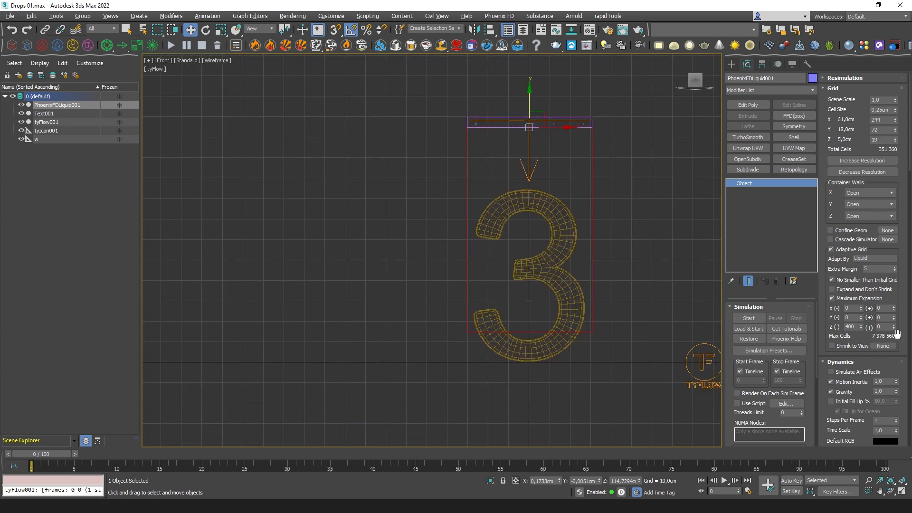
left_click_drag(862, 327, 859, 388)
scroll(540, 181, "up", 3)
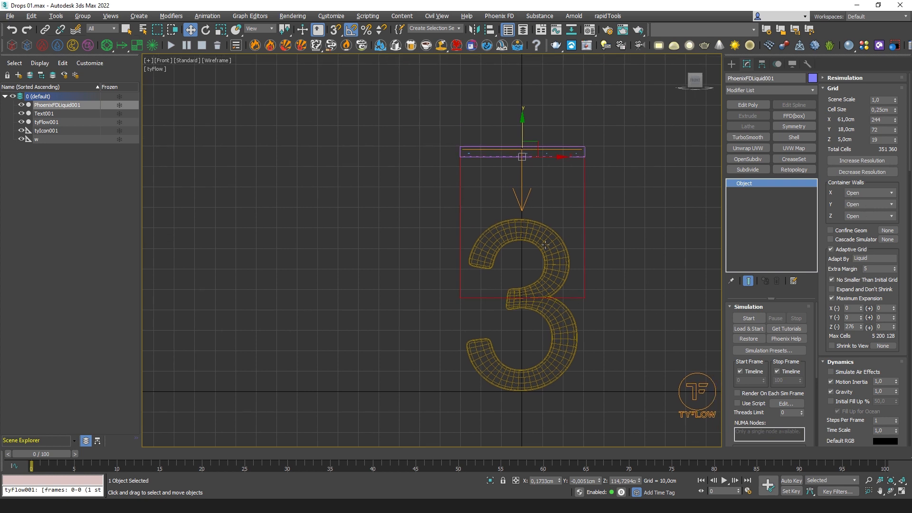
middle_click_drag(563, 287, 567, 267)
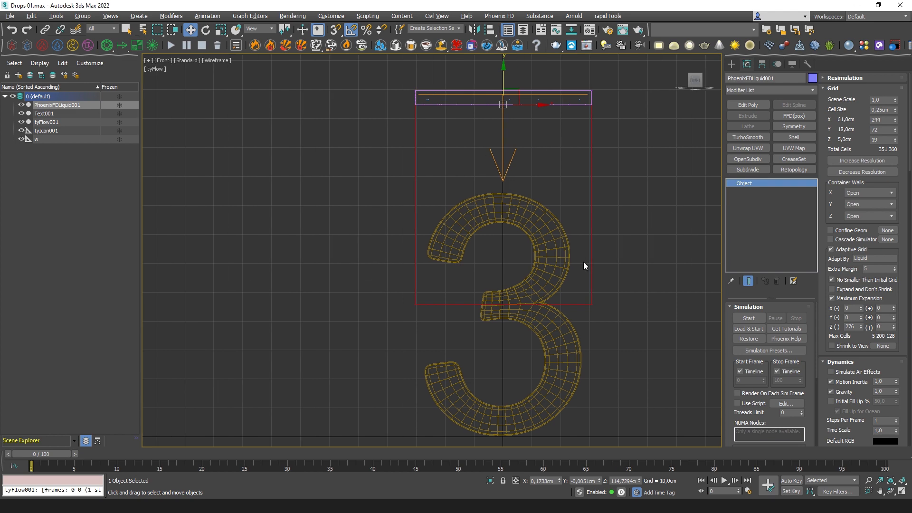
mouse_move(577, 244)
middle_mouse_down()
mouse_move(557, 254)
mouse_move(564, 261)
mouse_move(577, 228)
mouse_move(583, 244)
middle_mouse_up()
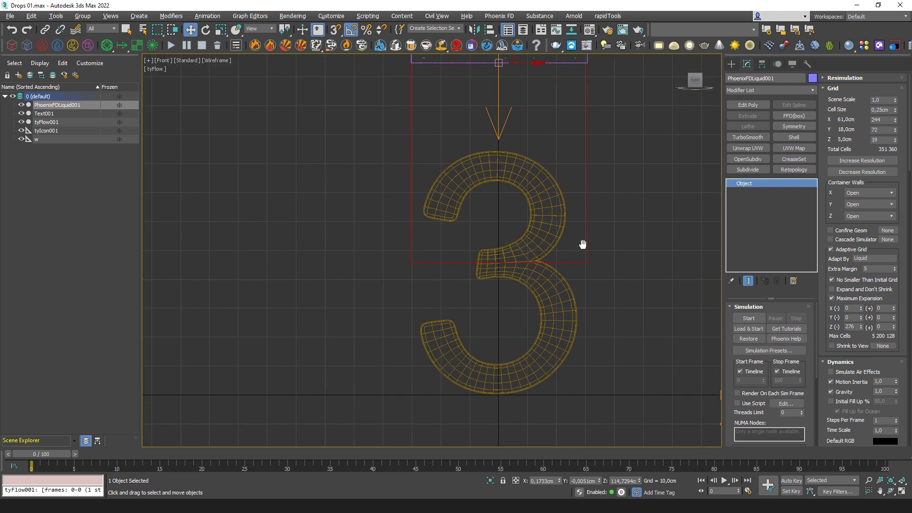
Step: Examine the simulator's expansion bounds around the number in the Perspective view
key("alt+w")
middle_click(633, 318)
key("alt+w")
middle_click_drag(560, 302, 554, 269, "alt")
scroll(532, 255, "up", 3)
middle_click_drag(609, 200, 593, 242)
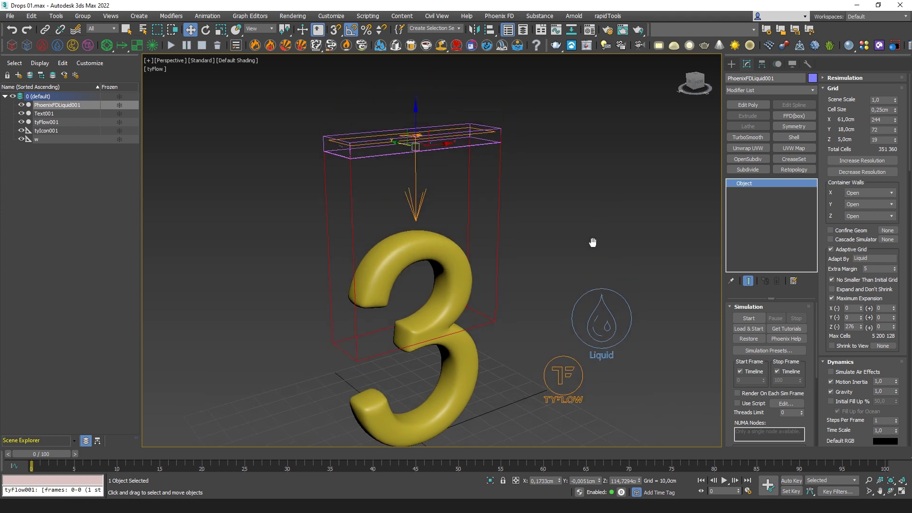
middle_click_drag(597, 278, 594, 278, "alt")
middle_click_drag(575, 232, 571, 224)
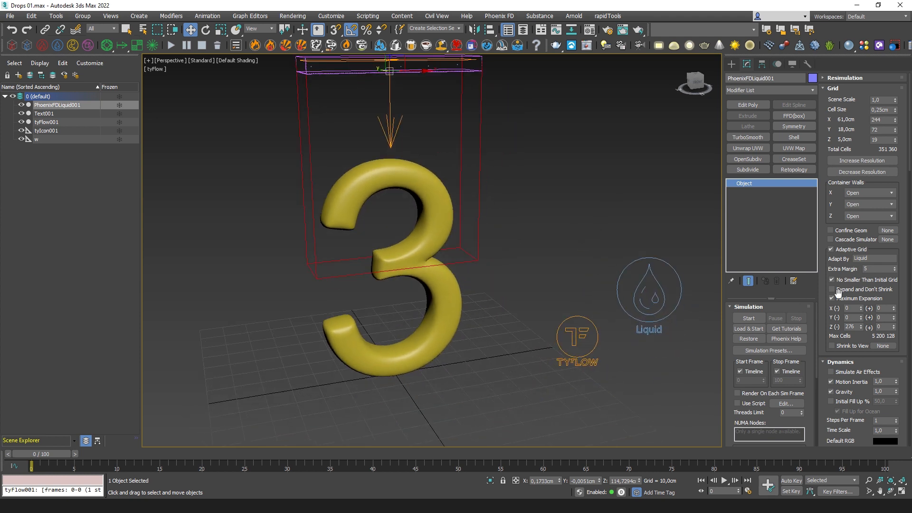
Step: Set the simulator's Steps Per Frame to 4 in the Dynamics settings
left_click(851, 89)
left_click(896, 156)
left_click(896, 156)
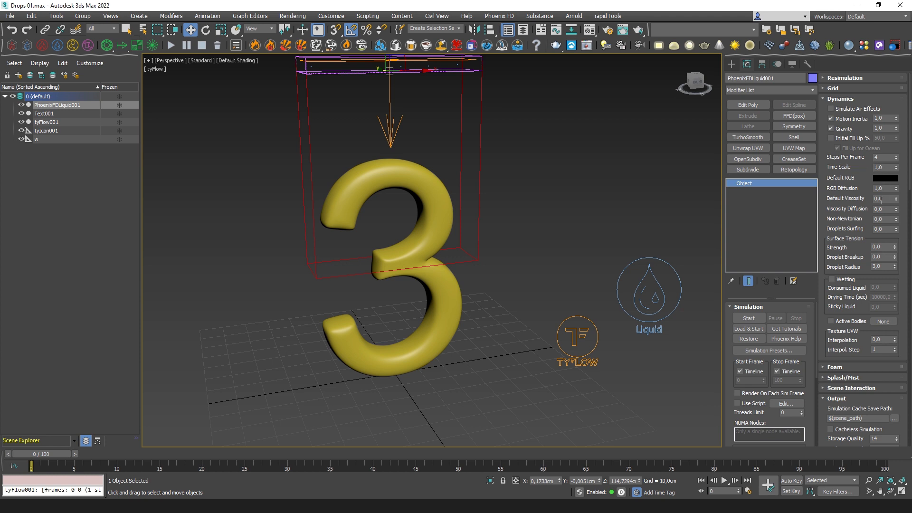
Step: Rename the Phoenix source helper w as liquid source001
middle_click_drag(514, 206, 537, 219)
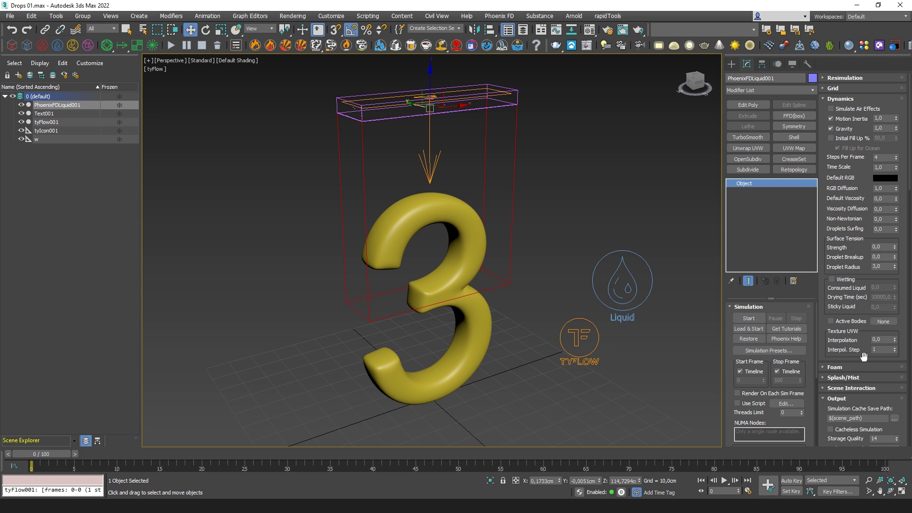
middle_click_drag(483, 182, 487, 204)
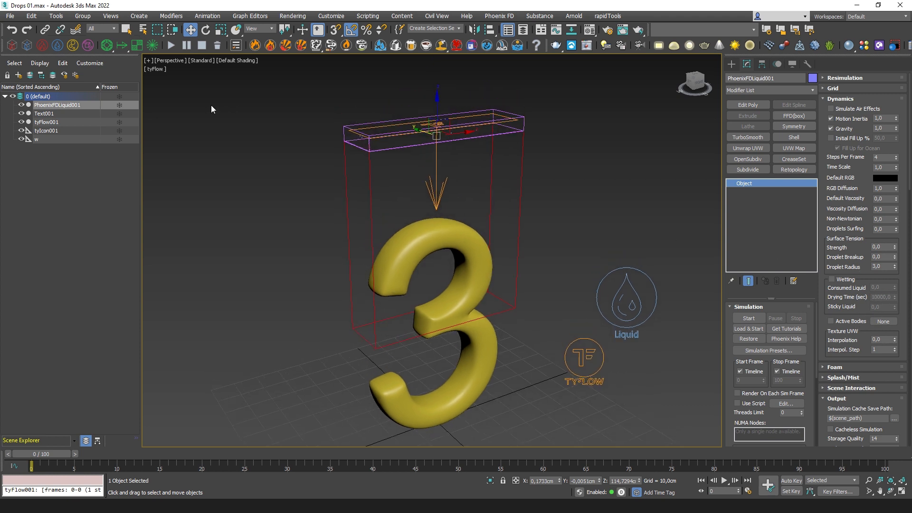
middle_click_drag(528, 272, 527, 259)
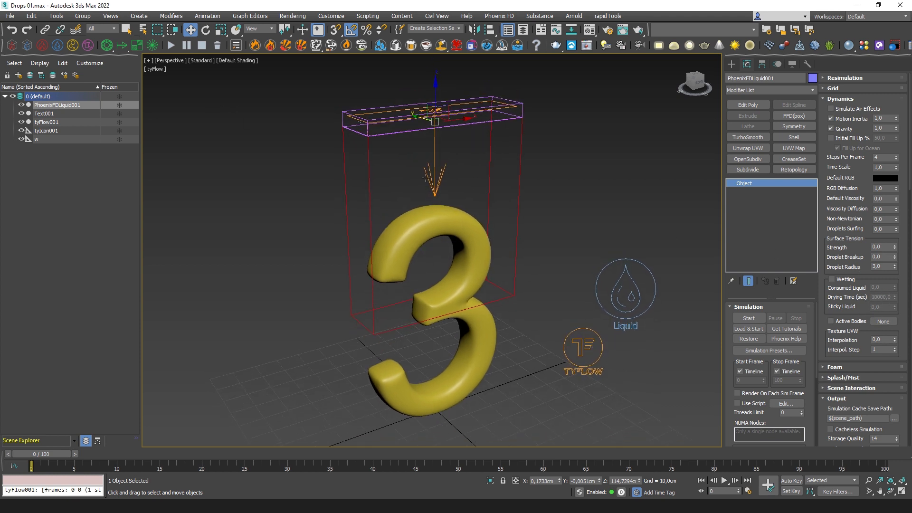
left_click(423, 230)
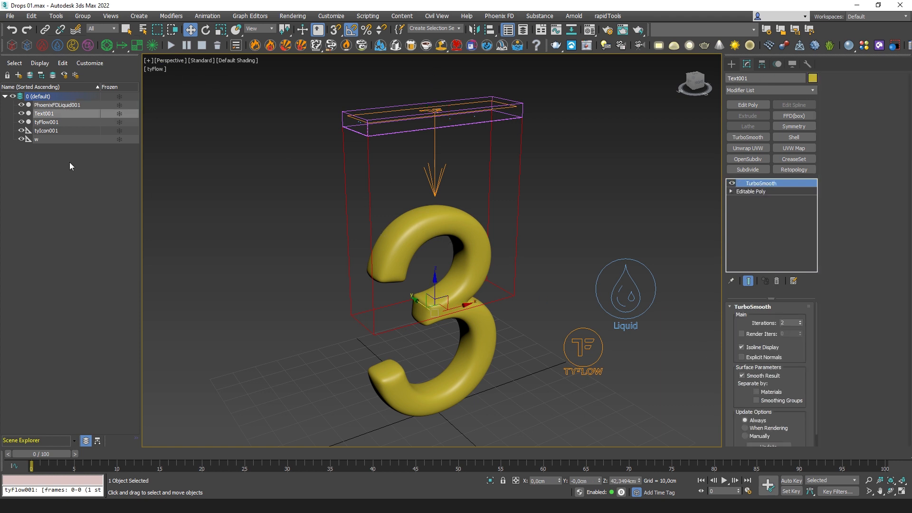
left_click(66, 140)
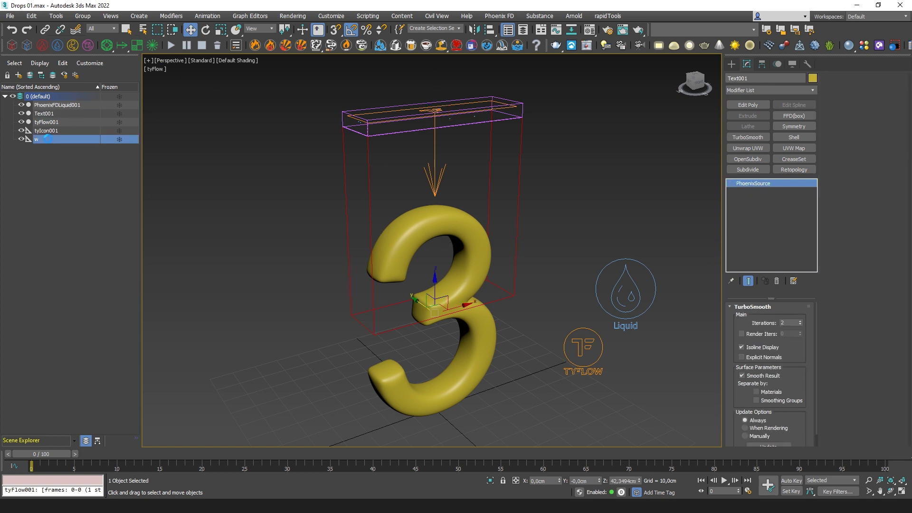
left_click(745, 78)
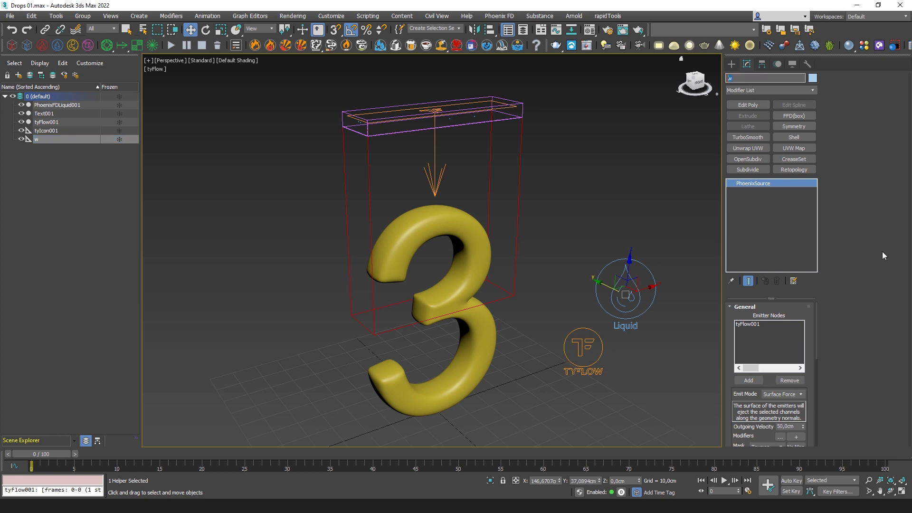
type("emitter")
key("Return")
left_click(763, 78)
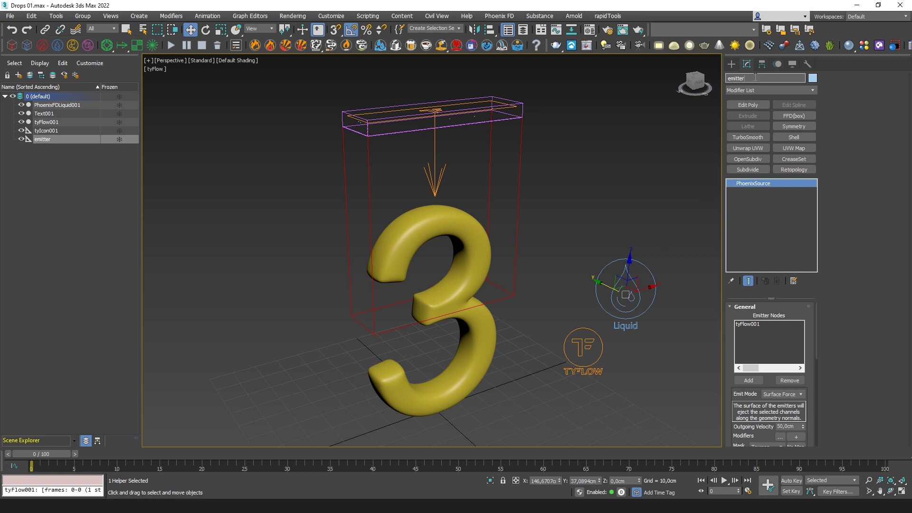
key("BackSpace")
type("liquid source001")
key("Return")
Step: Select the Phoenix liquid simulator and review its Output and Preview settings
middle_click_drag(588, 267, 581, 266)
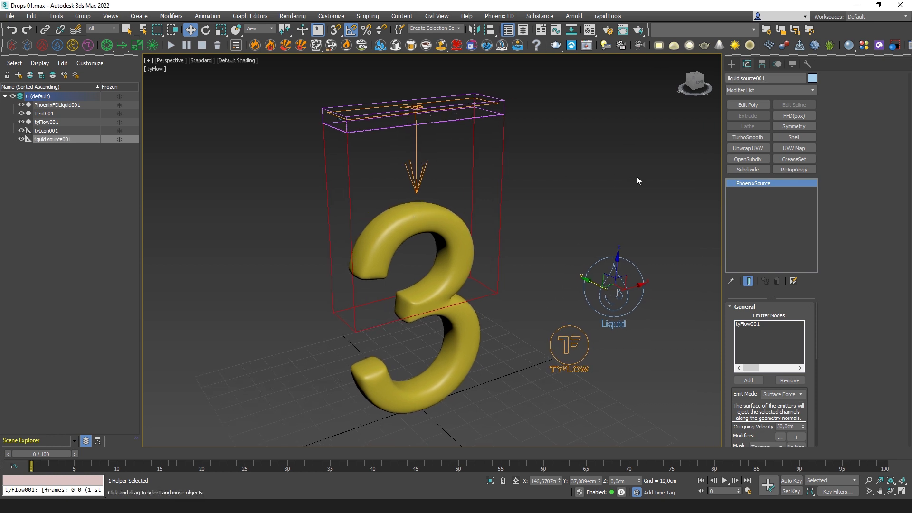
middle_click_drag(590, 235, 584, 228)
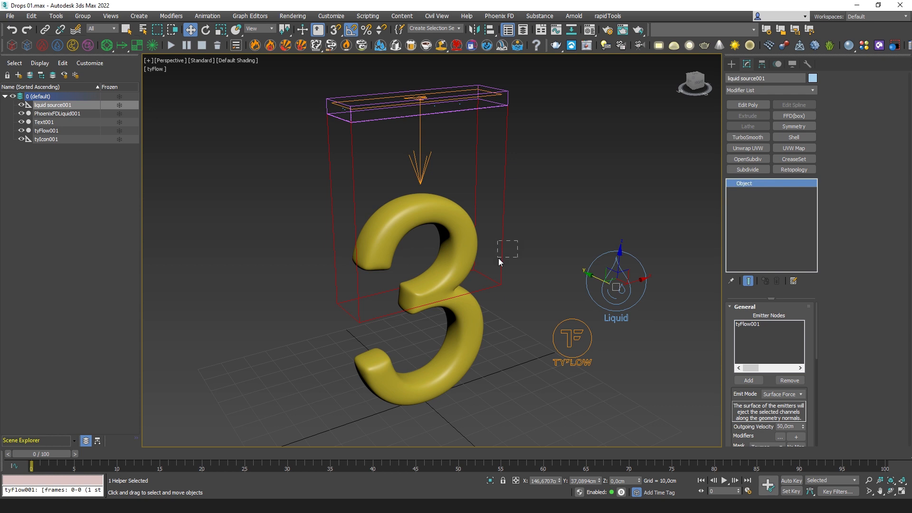
left_click_drag(521, 250, 523, 250)
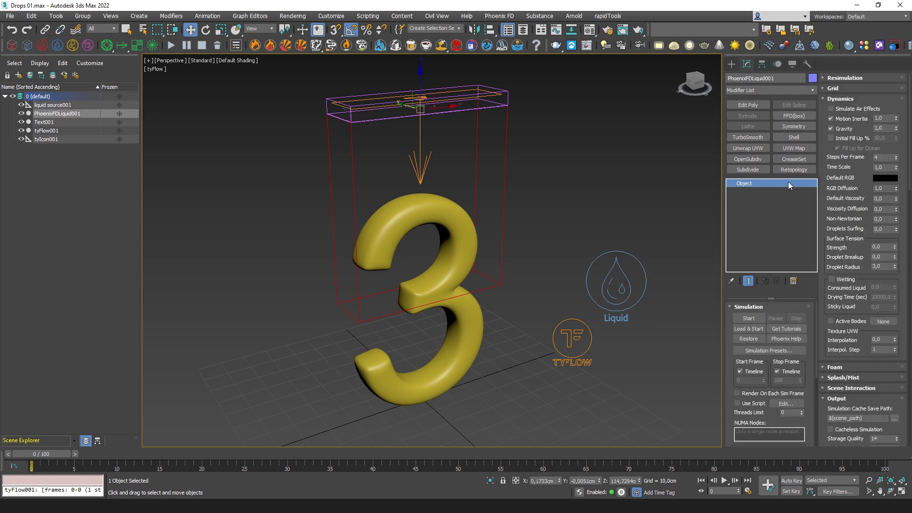
left_click_drag(850, 401, 870, 262)
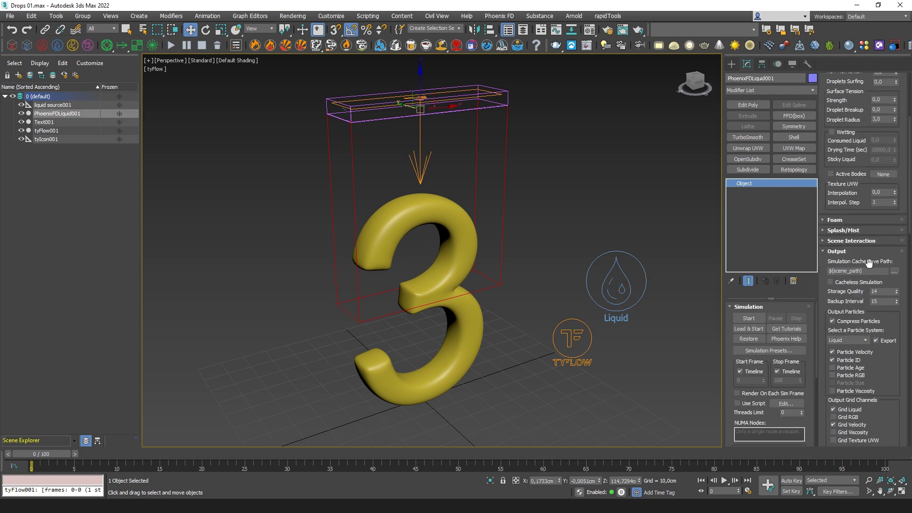
left_click_drag(832, 306, 843, 167)
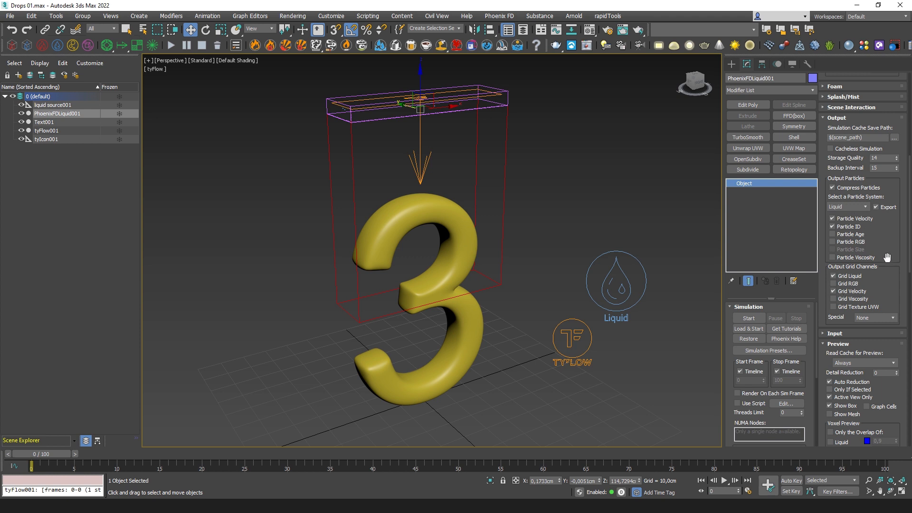
left_click_drag(892, 237, 887, 91)
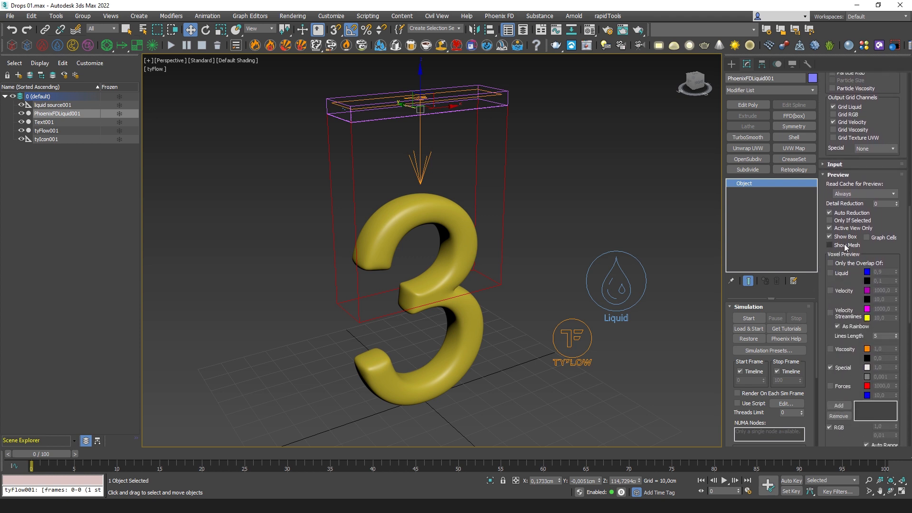
left_click_drag(845, 301, 860, 389)
left_click_drag(896, 148, 897, 340)
left_click_drag(854, 156, 854, 270)
Step: Run the Phoenix liquid simulation for the first frames as a test and stop it
middle_click_drag(483, 188, 503, 215)
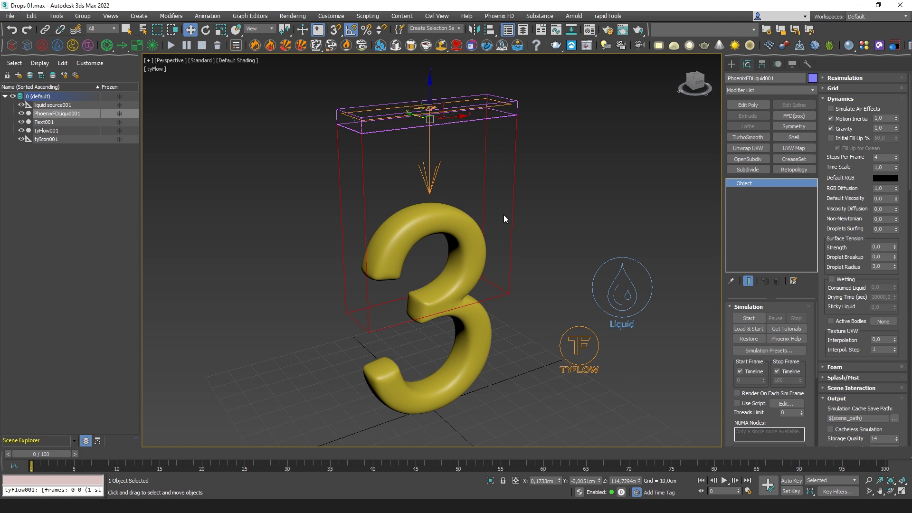
left_click(171, 44)
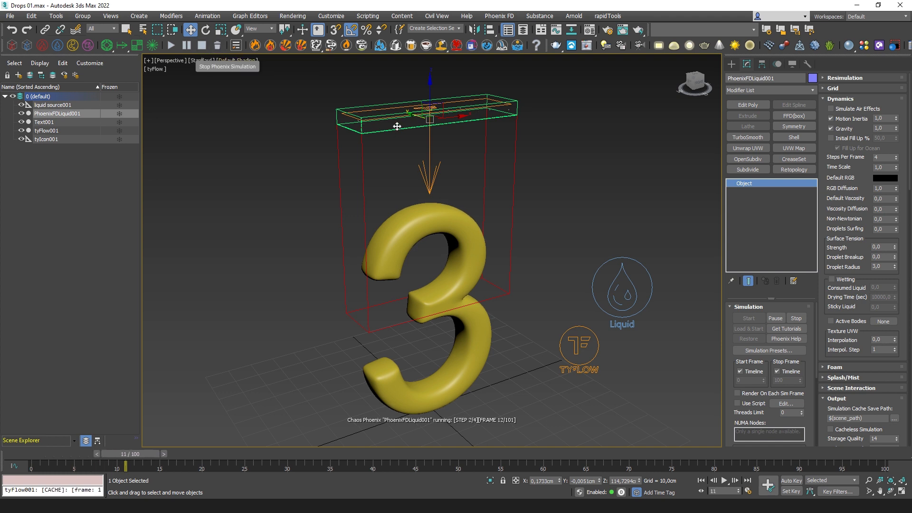
left_click(201, 45)
Step: Enable the particle interface on the tyFlow object and restart the liquid simulation
left_click_drag(613, 402, 572, 350)
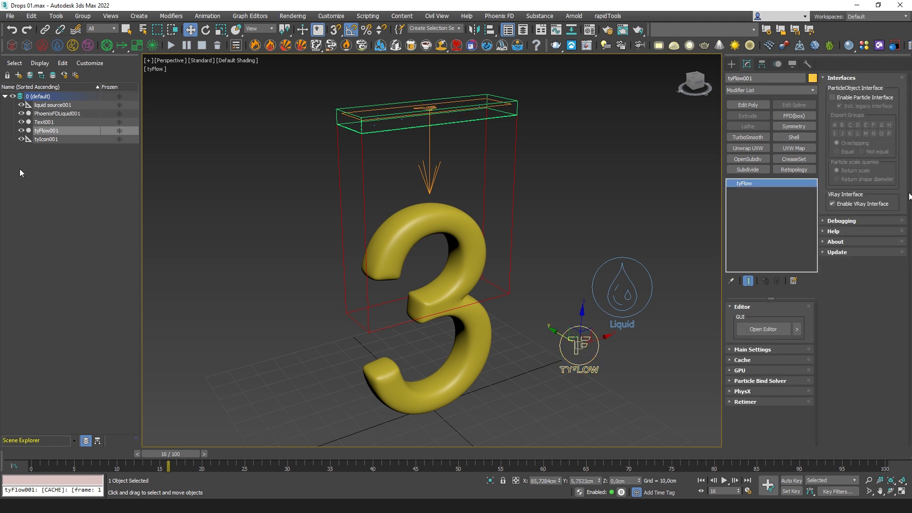
left_click(854, 98)
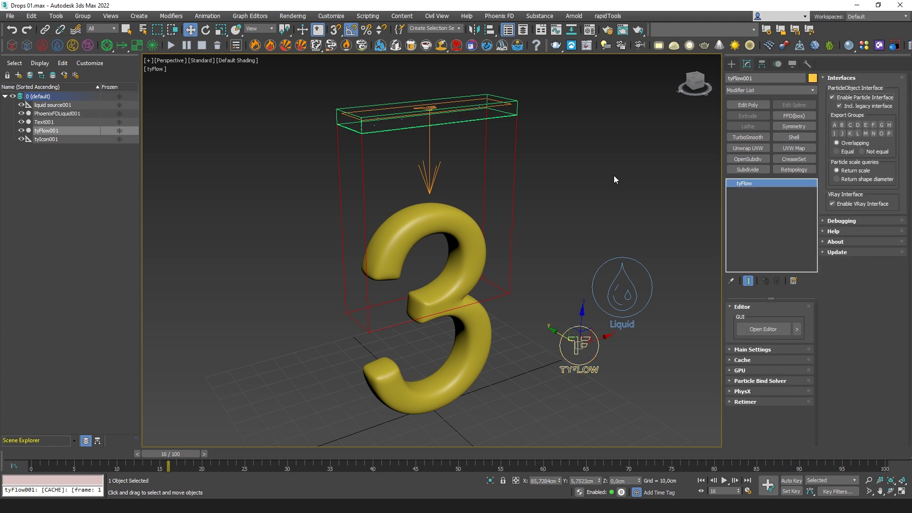
left_click(499, 181)
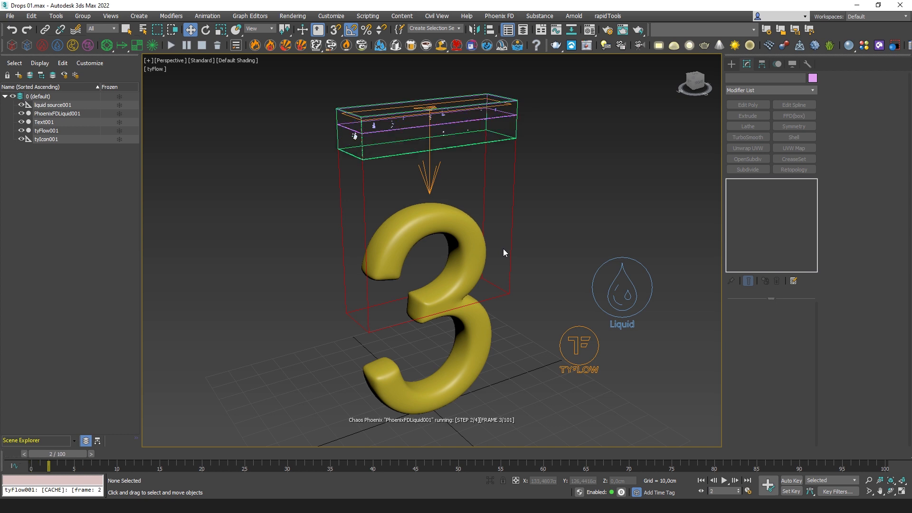
scroll(454, 159, "up", 5)
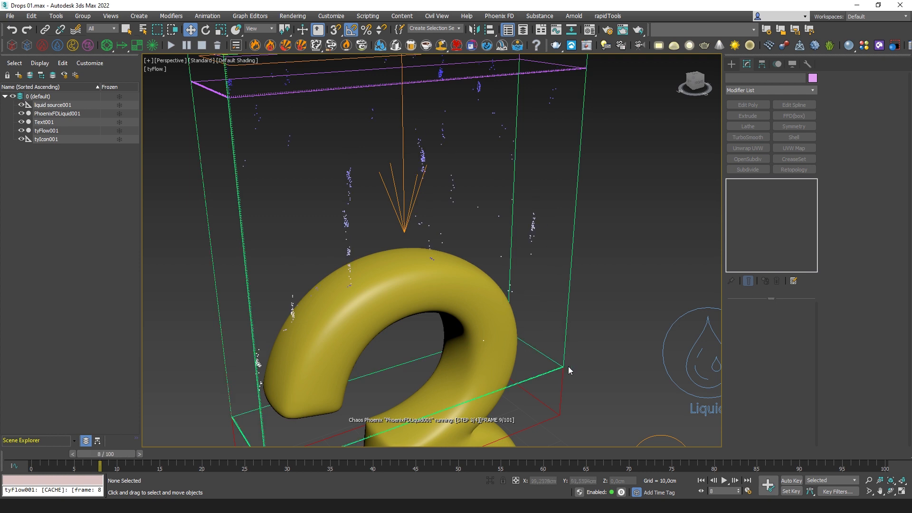
Step: Turn on Show Mesh and turn off Particle Preview in the liquid simulator's preview settings
left_click_drag(573, 347, 561, 327)
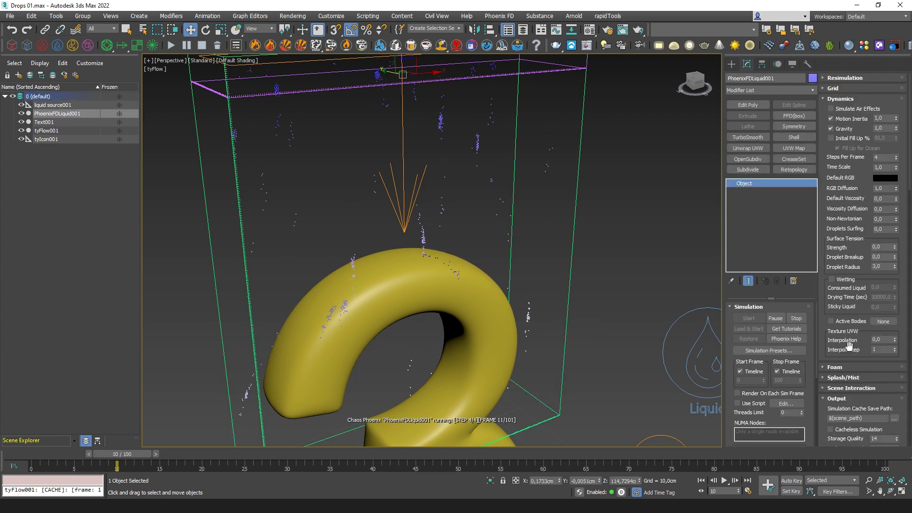
scroll(849, 346, "down", 8)
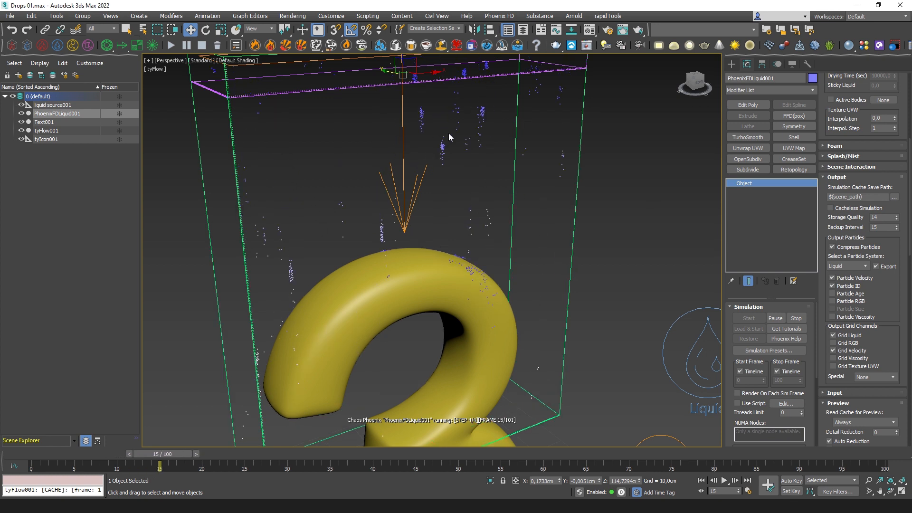
left_click_drag(860, 114, 856, 200)
left_click_drag(840, 401, 852, 219)
left_click(849, 317)
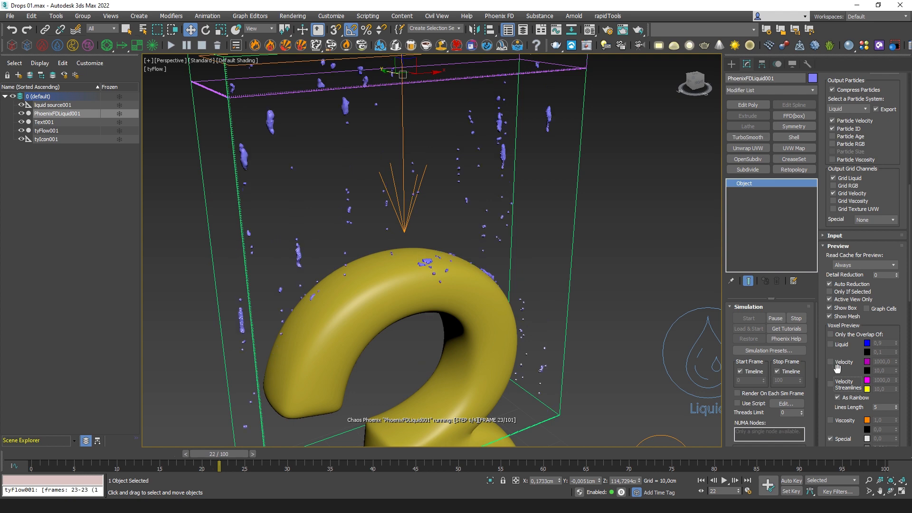
scroll(843, 361, "down", 3)
left_click(837, 386)
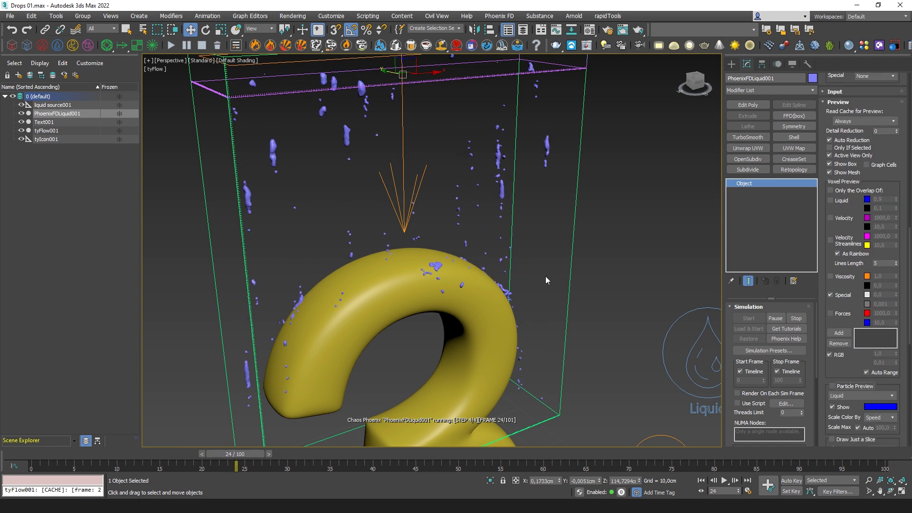
Step: Inspect the liquid mesh falling on the number from several angles and stop the simulation
middle_click_drag(470, 296, 493, 249)
scroll(489, 288, "down", 3)
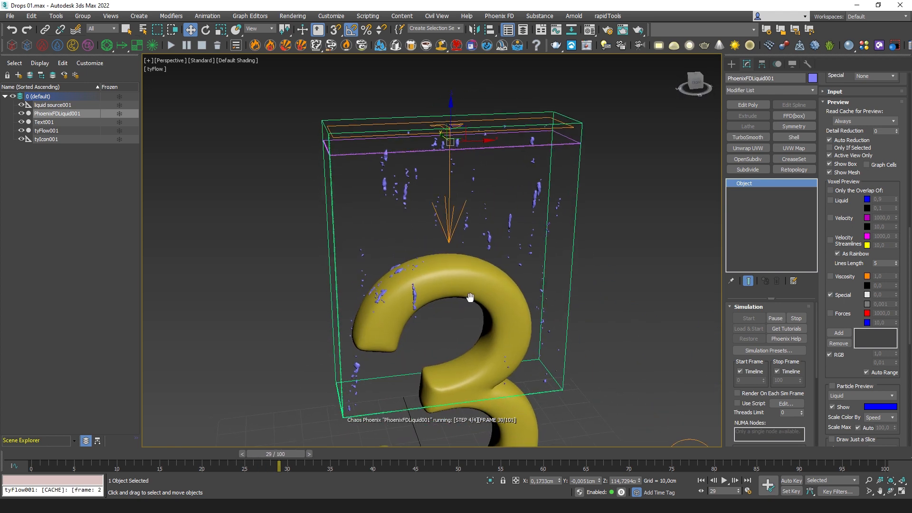
scroll(477, 255, "up", 5)
scroll(489, 258, "down", 6)
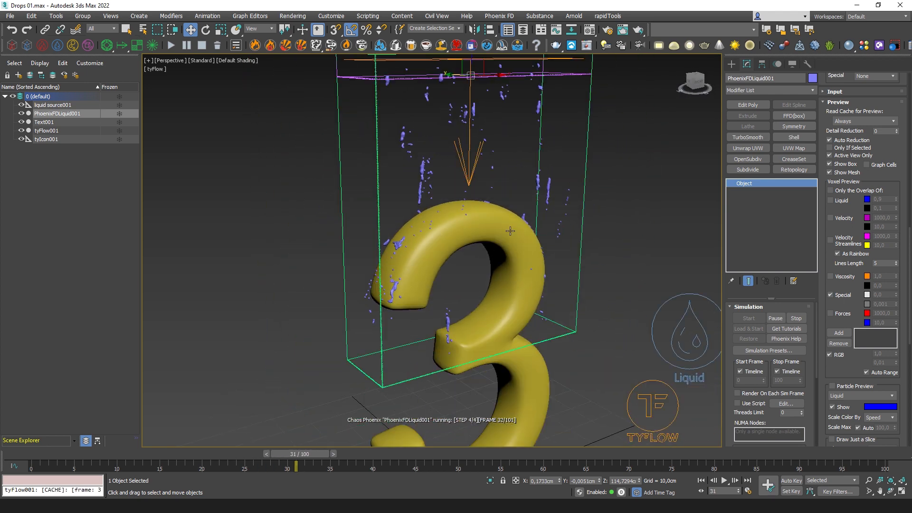
middle_click_drag(510, 286, 507, 282, "alt")
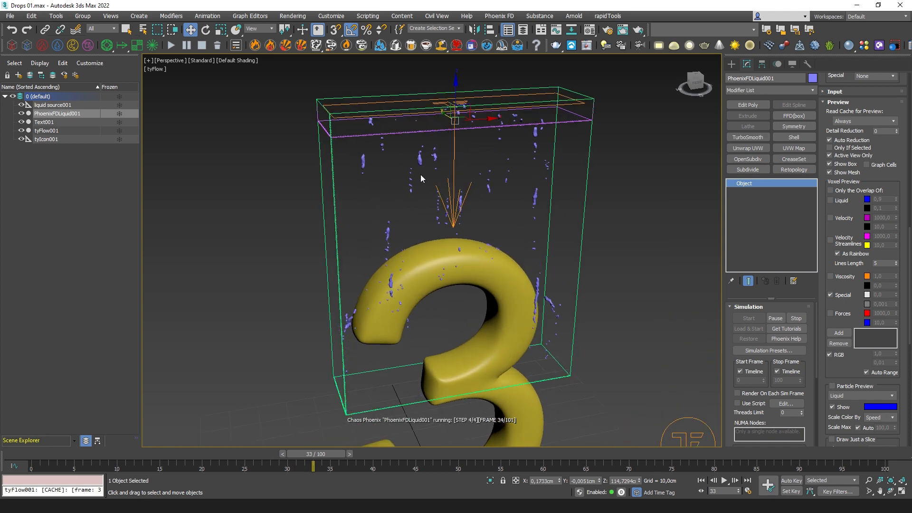
middle_click_drag(484, 247, 508, 264, "alt")
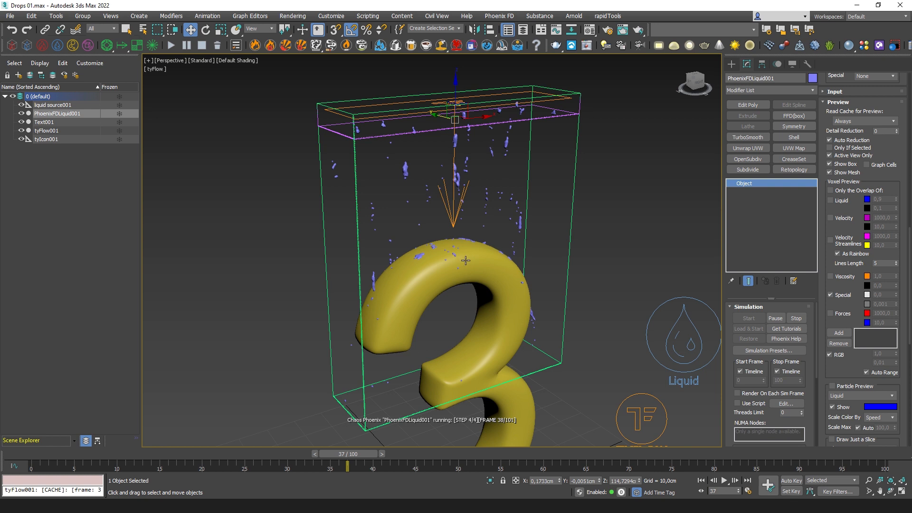
left_click(204, 45)
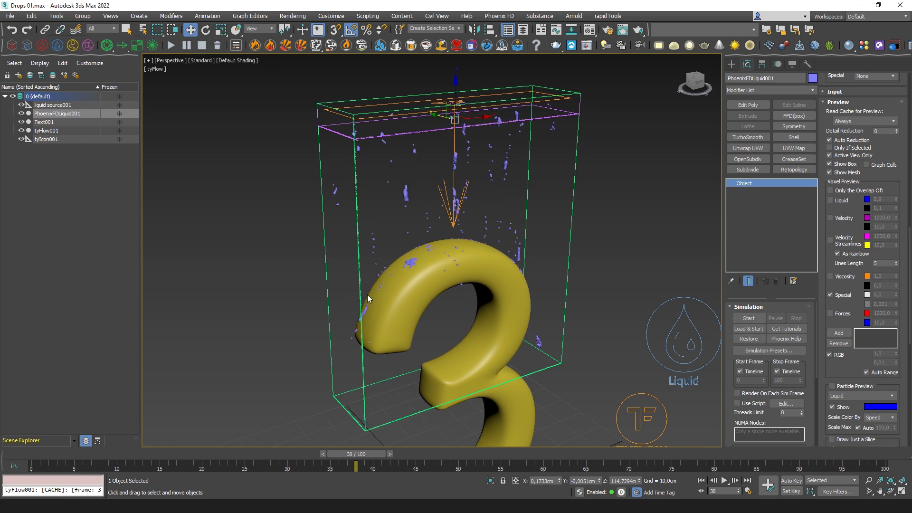
Step: Scrub the simulated animation back to frame 25 and check the drops on the whole number
left_click_drag(370, 452, 259, 438)
key("w")
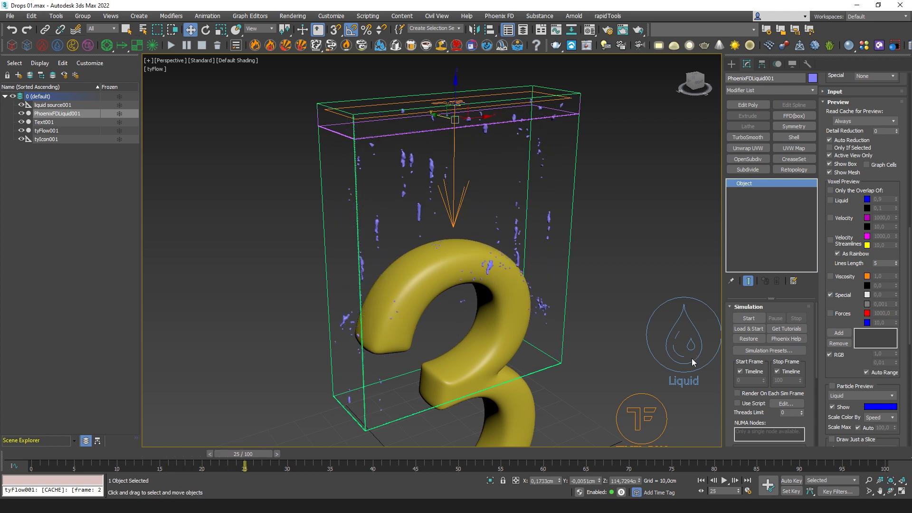
scroll(588, 299, "down", 4)
mouse_move(588, 295)
middle_mouse_down("alt")
mouse_move(598, 284)
mouse_move(580, 304)
middle_mouse_up("alt")
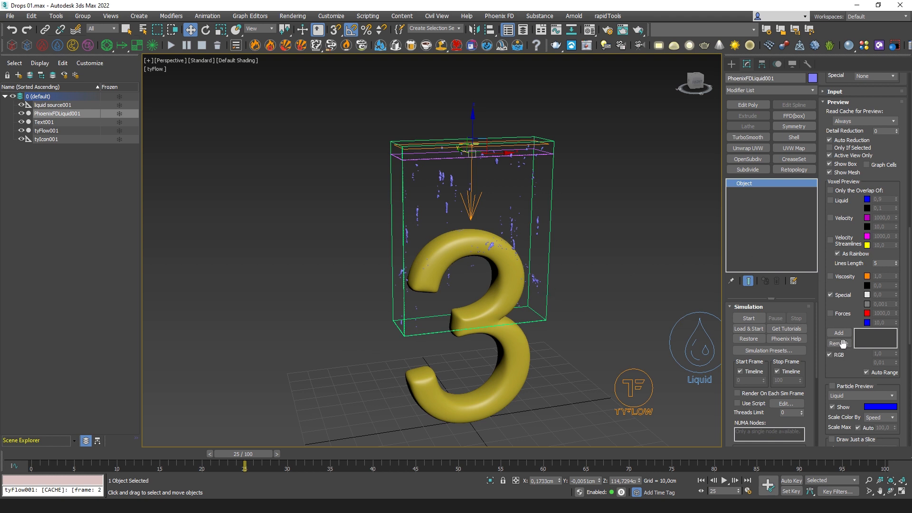
Step: Enable Wetting in the simulator's Dynamics settings and set Sticky Liquid to 1,0
left_click(845, 102)
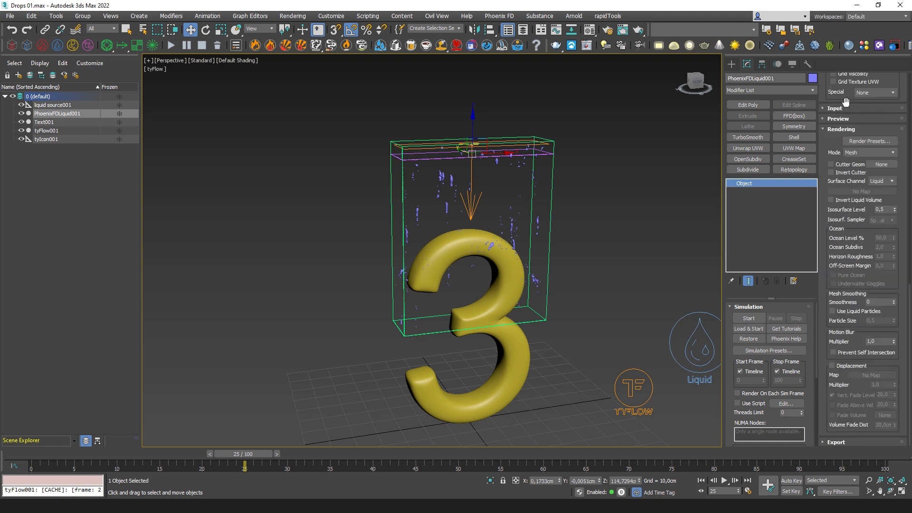
left_click(845, 131)
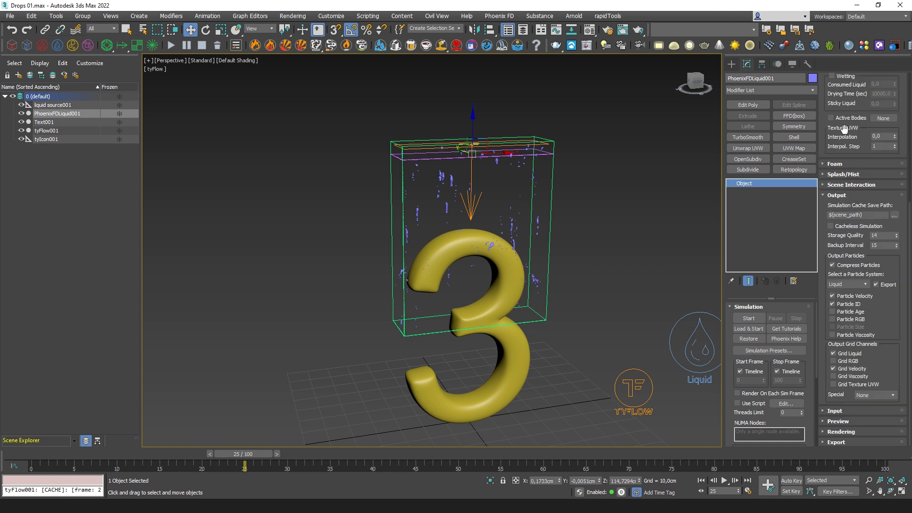
left_click_drag(845, 143, 870, 376)
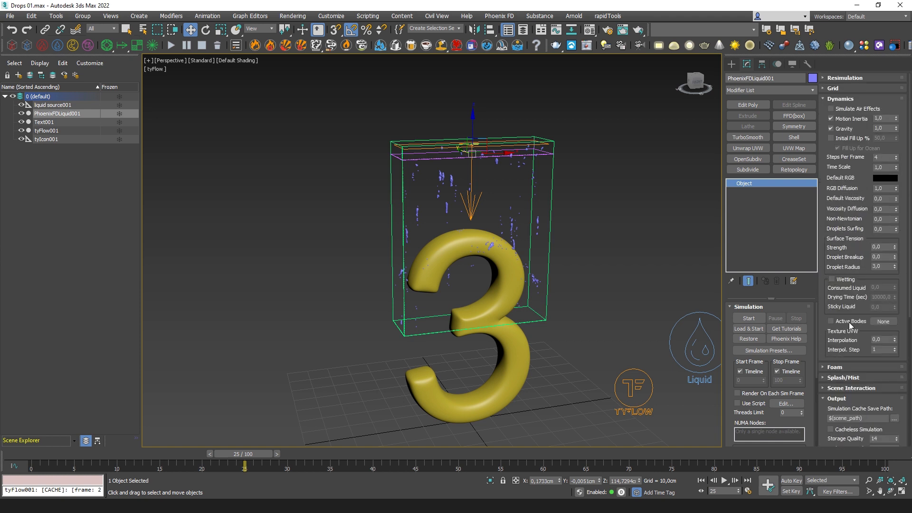
left_click(845, 278)
left_click_drag(895, 309, 893, 161)
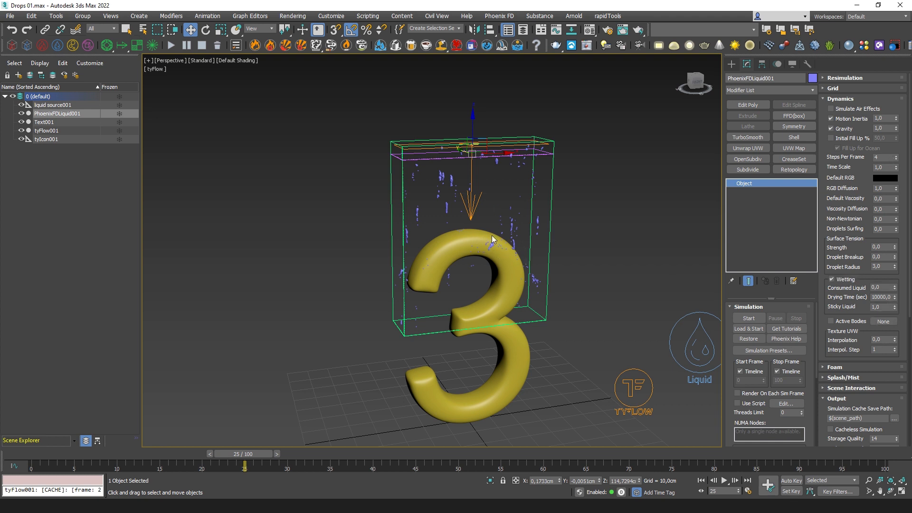
middle_click_drag(532, 255, 534, 258, "alt")
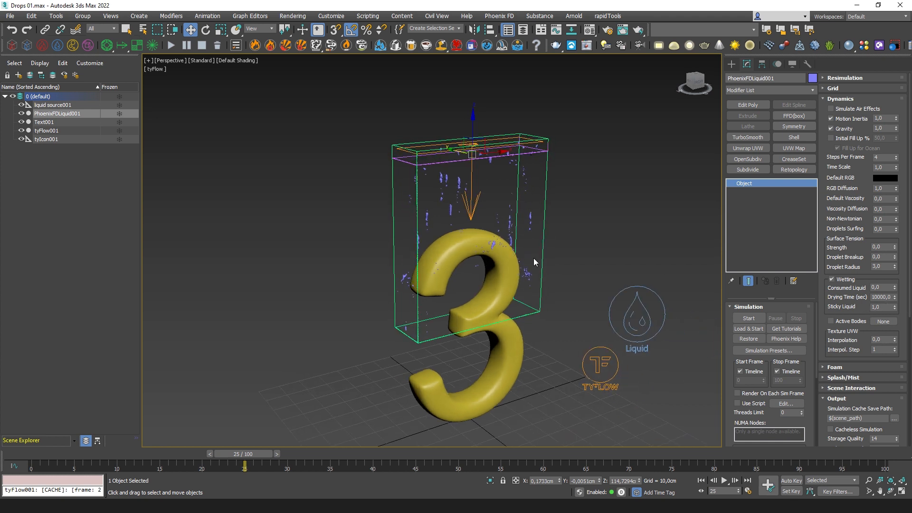
Step: Set the liquid simulator's Surface Tension Strength to 0,1 in the Dynamics settings
scroll(527, 259, "up", 3)
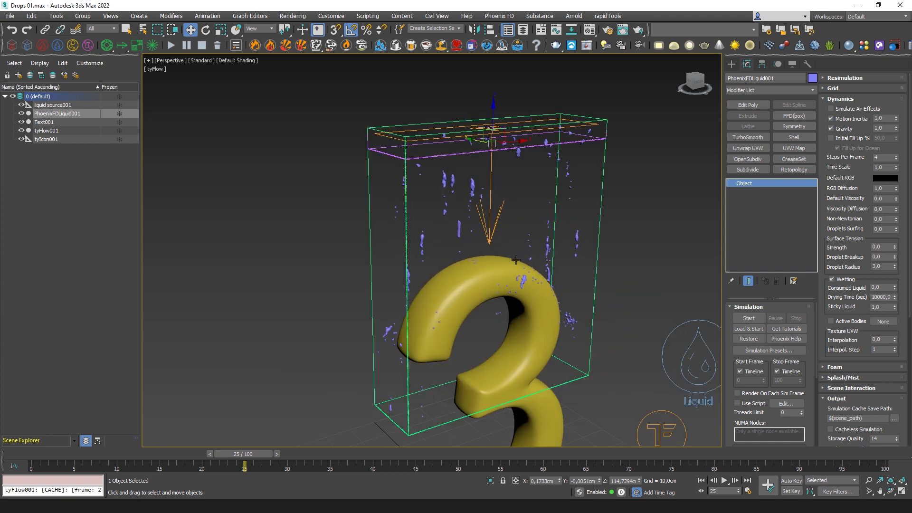
middle_click_drag(516, 260, 507, 240)
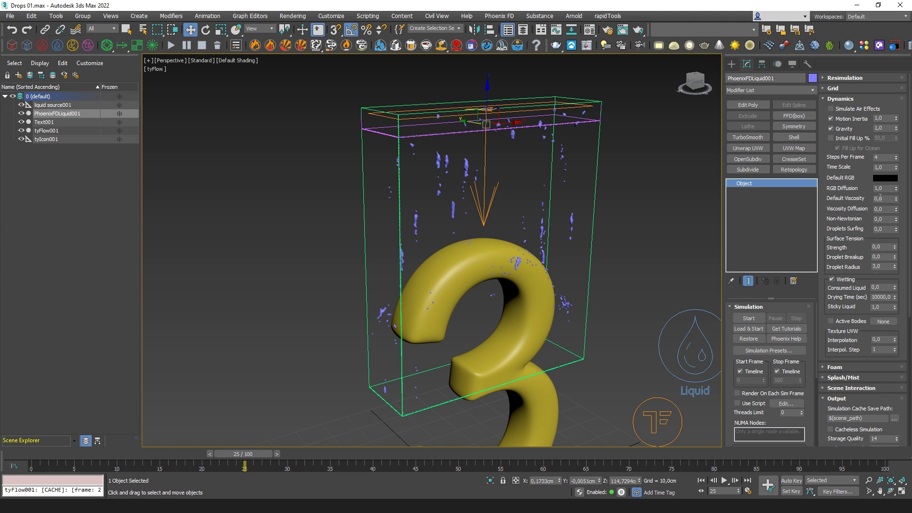
middle_click_drag(517, 208, 477, 250, "alt")
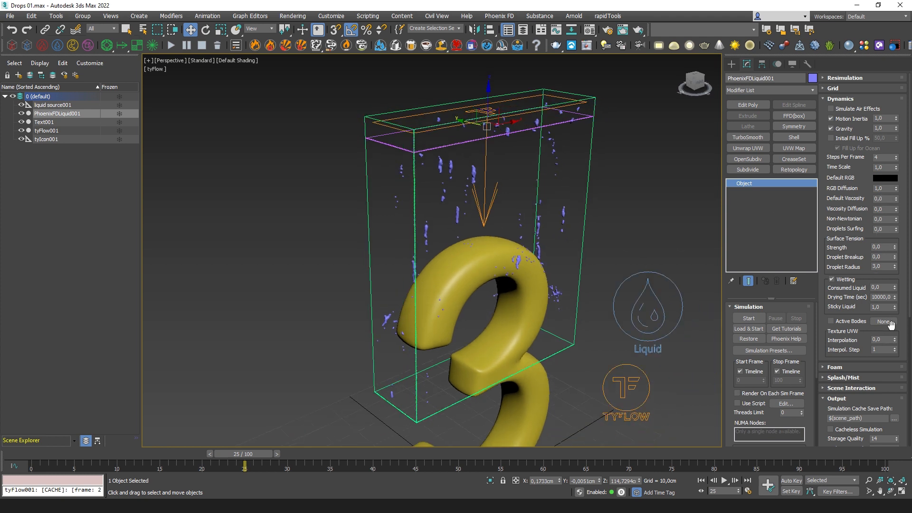
double_click(877, 247)
type("0,1")
key("Return")
double_click(885, 257)
Step: Run the liquid simulation and scrub back to frame 44 to check the drops on the number
middle_click_drag(592, 254, 585, 253)
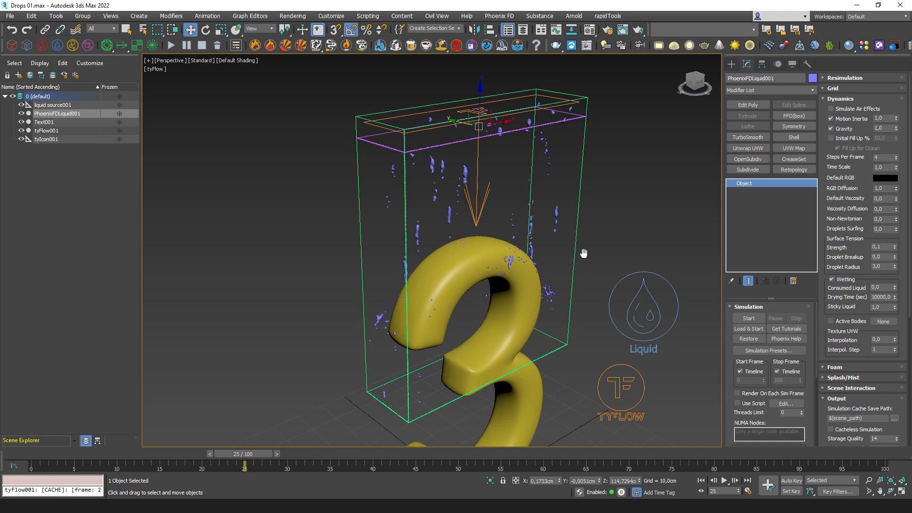
scroll(499, 237, "up", 4)
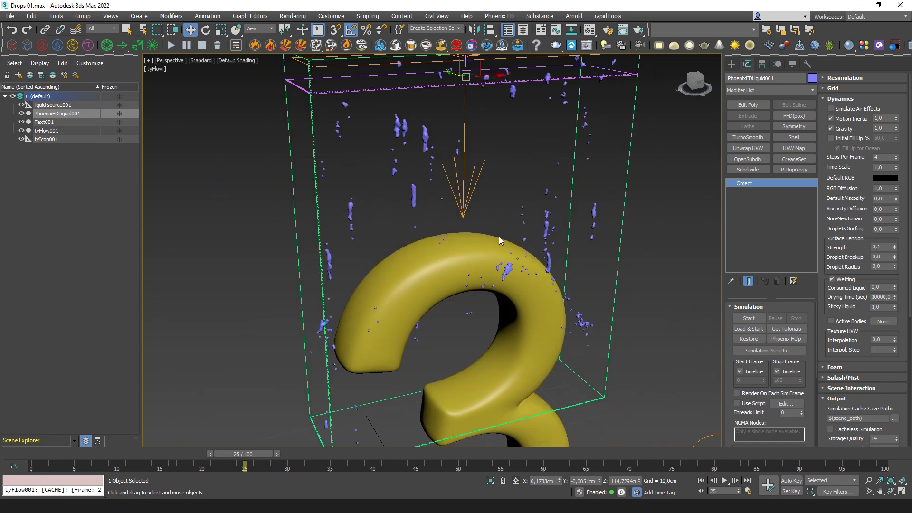
left_click(171, 45)
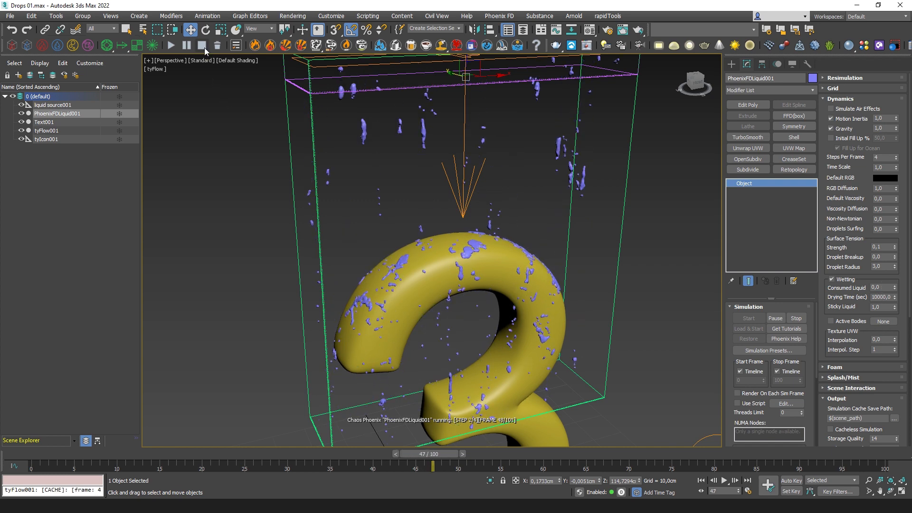
left_click_drag(446, 456, 427, 430)
scroll(490, 302, "up", 4)
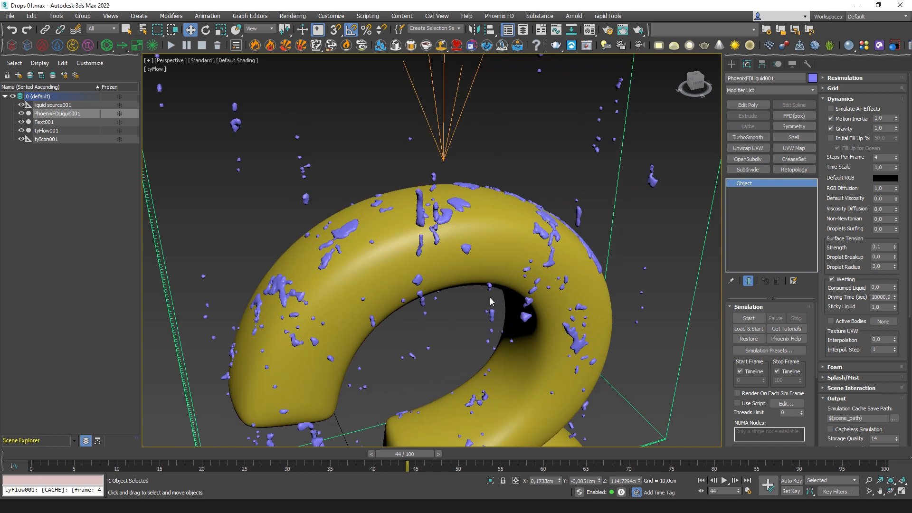
Step: Set the surface tension's Droplet Breakup to 0,5 and simulate the liquid again
left_click(884, 257)
type("0,5")
middle_click_drag(452, 297, 501, 274)
scroll(479, 292, "down", 4)
scroll(527, 293, "up", 3)
left_click(173, 46)
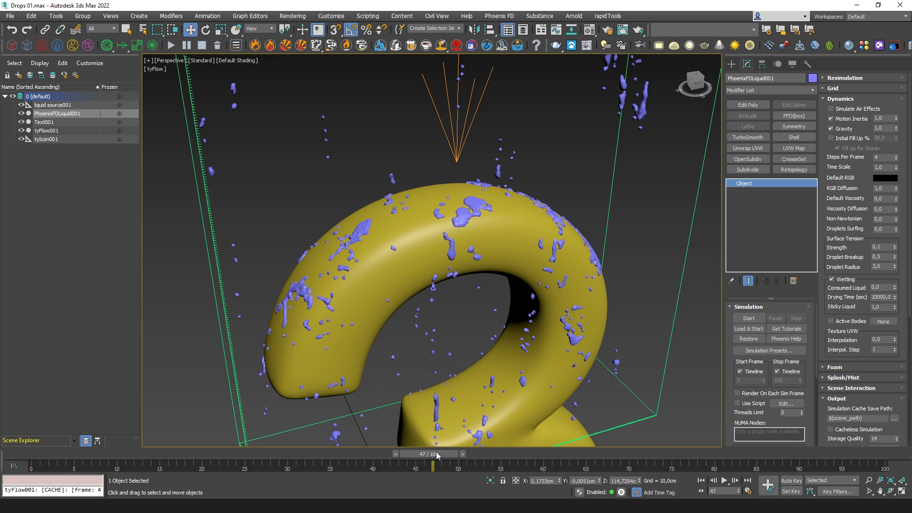
Step: Compare the drops on the number around frames 46 and 47 of the simulation
left_click(395, 454)
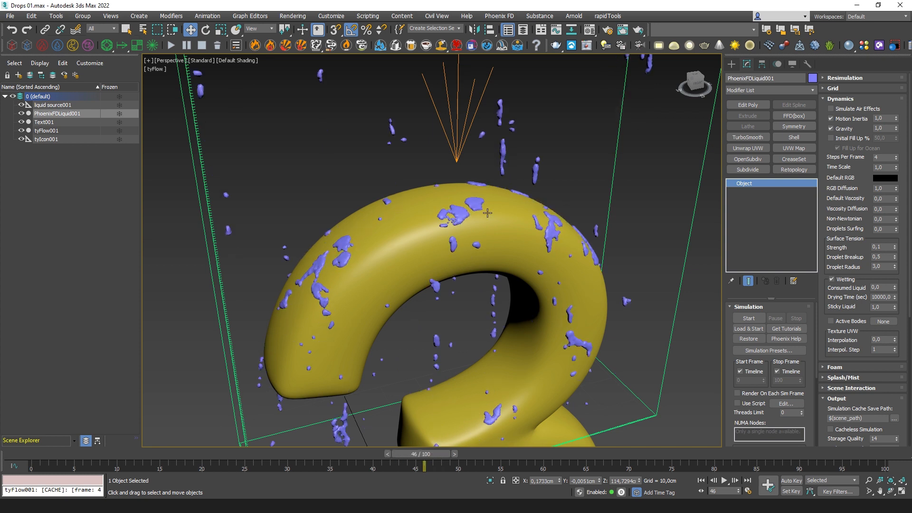
key("period")
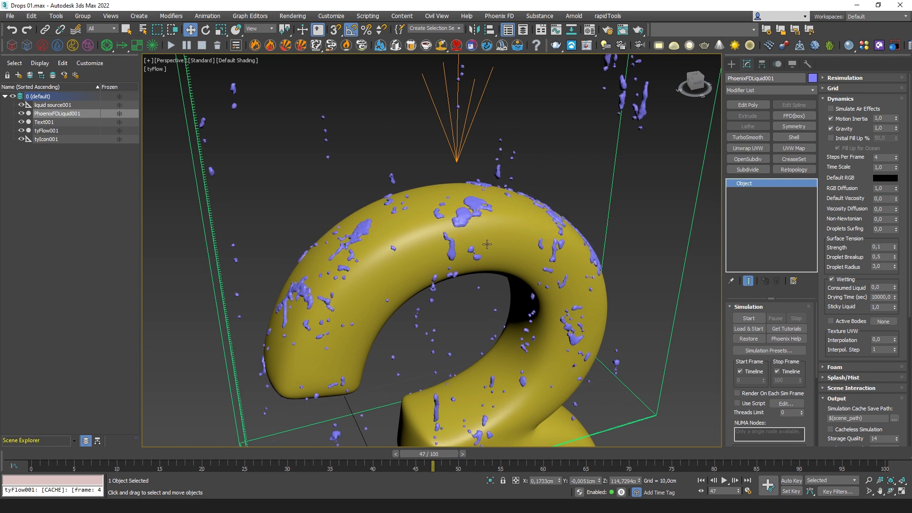
middle_click_drag(487, 244, 522, 299, "alt")
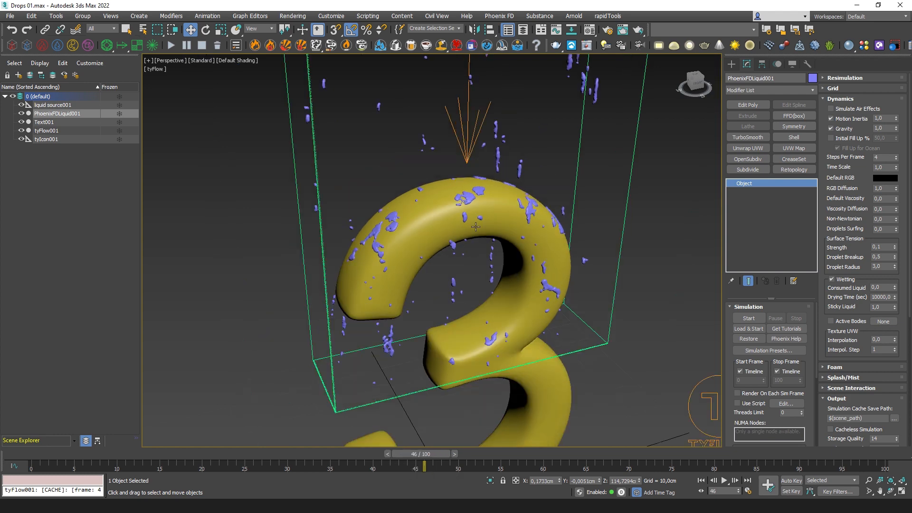
left_click_drag(433, 454, 441, 437)
Step: Restore the interrupted liquid simulation and stop it at frame 60
left_click(749, 339)
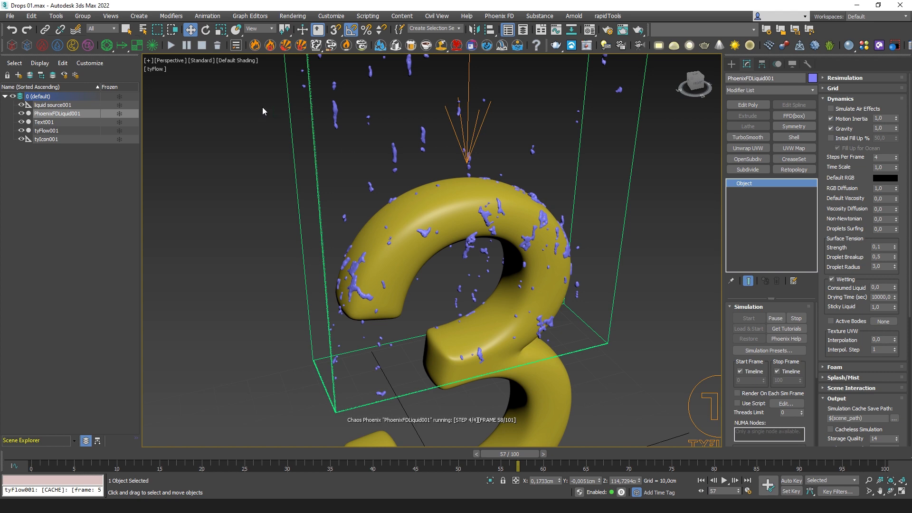
left_click(202, 46)
middle_click_drag(632, 341, 624, 322)
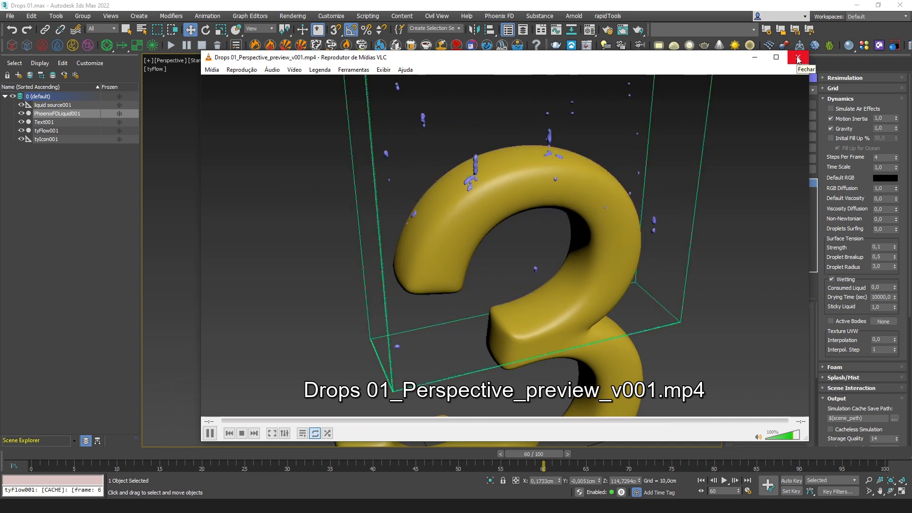
Step: Watch the rendered preview Drops 01_Perspective_preview_v001.mp4 and close the player
left_click_drag(549, 61, 476, 81)
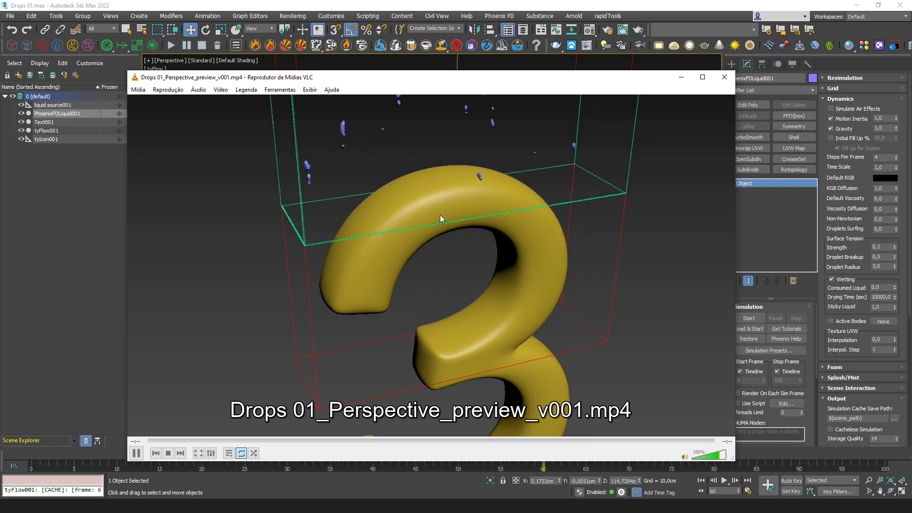
left_click(724, 77)
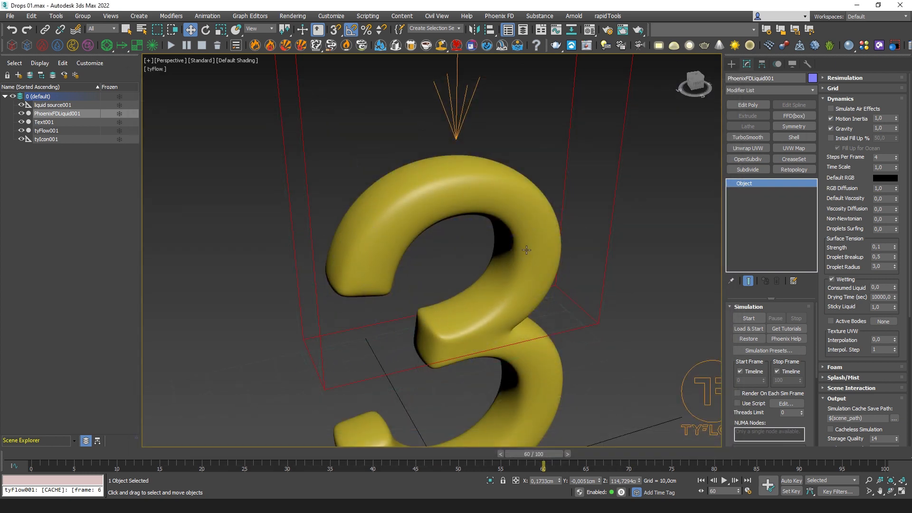
scroll(457, 166, "down", 3)
Step: Review the Birth, Position Icon and Force operators in the tyFlow editor and the emitter settings of the liquid source
left_click(456, 166)
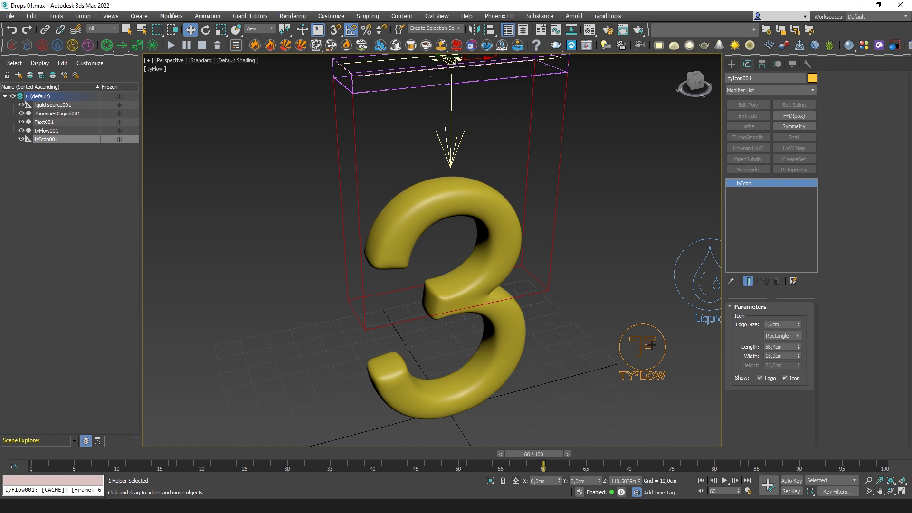
left_click(661, 351)
left_click(763, 330)
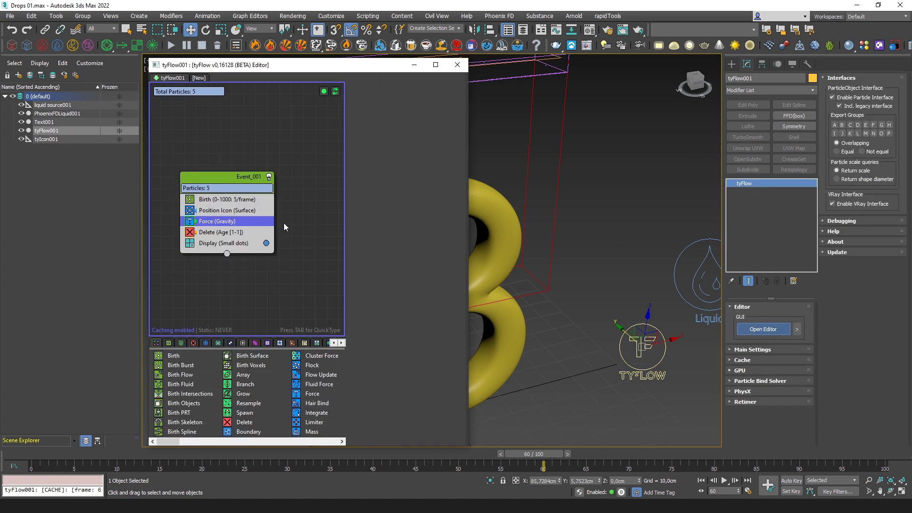
left_click(229, 211)
left_click(225, 221)
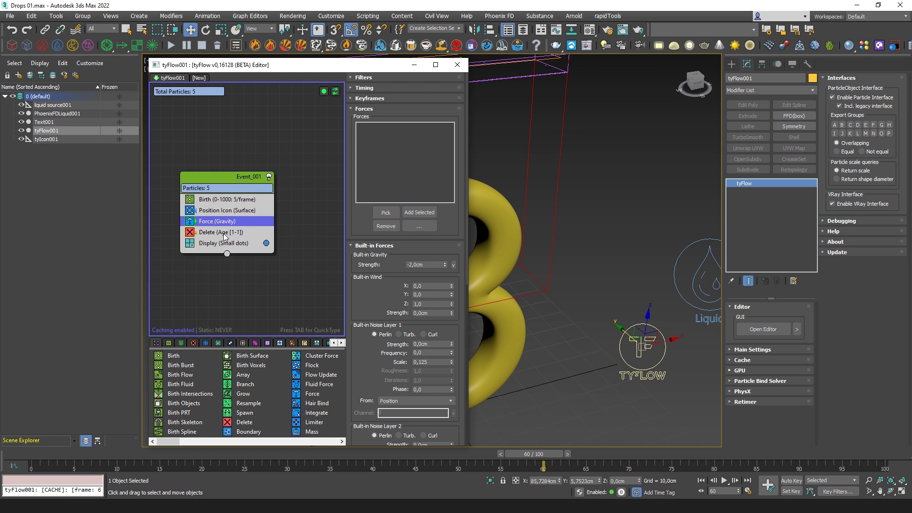
left_click(214, 211)
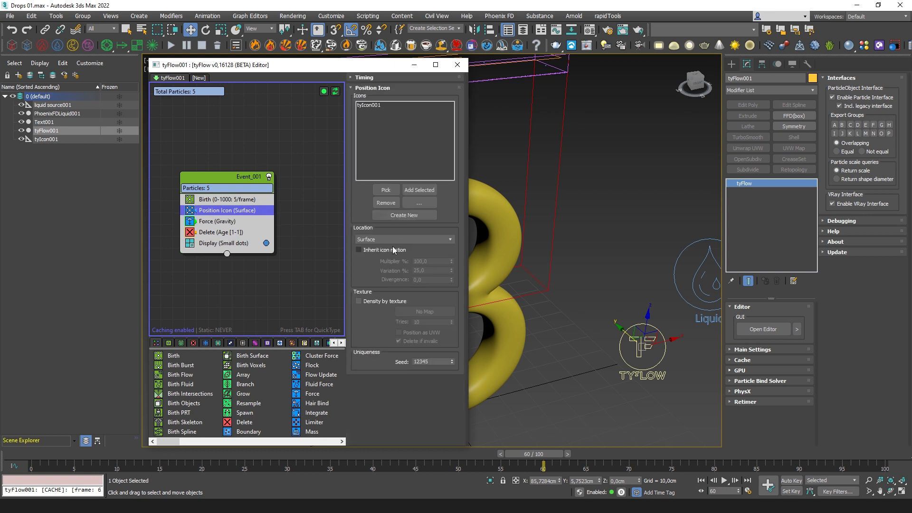
left_click(239, 200)
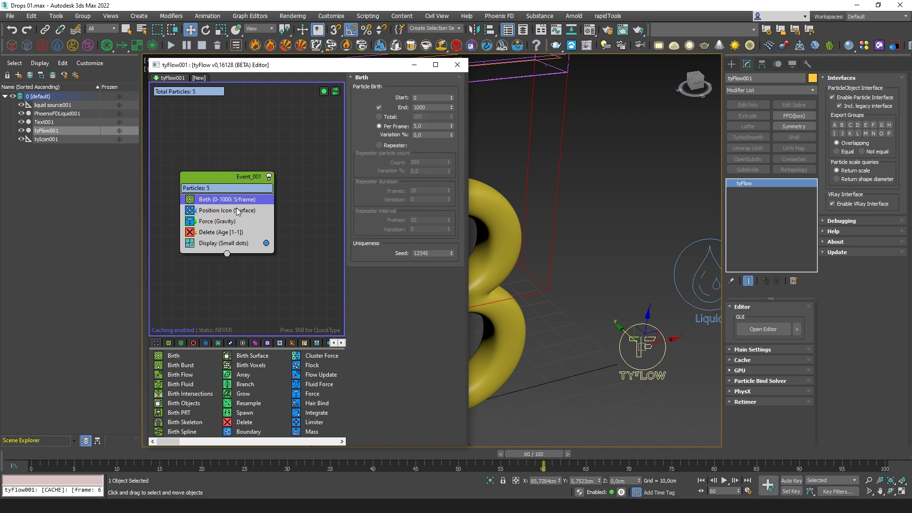
left_click(236, 211)
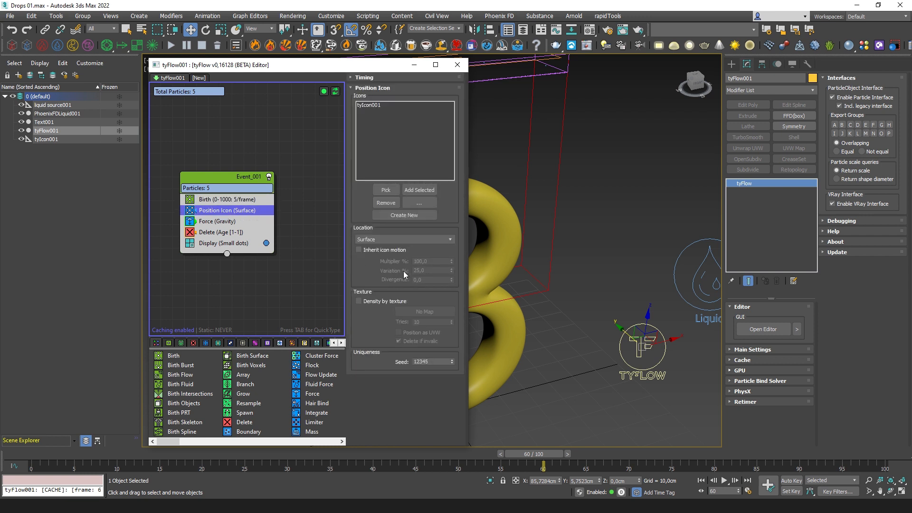
left_click(707, 306)
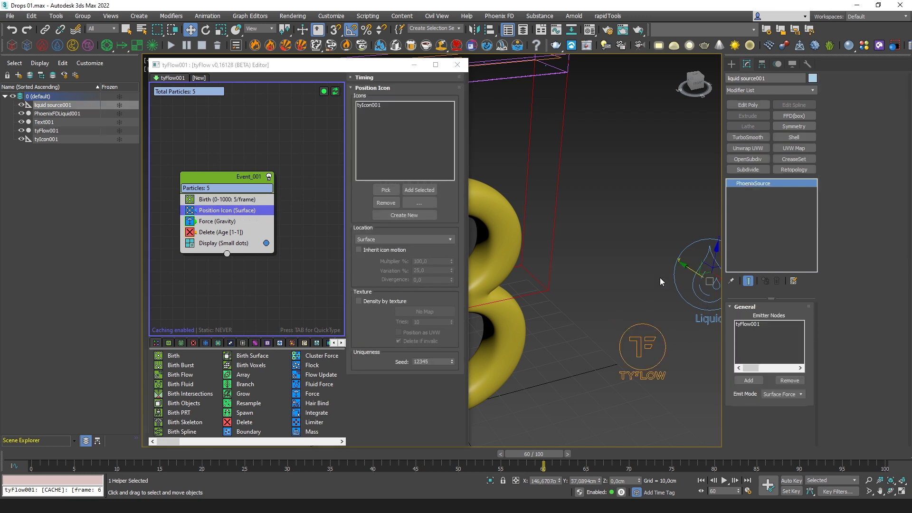
left_click_drag(740, 401, 771, 402)
Step: Reselect the Phoenix liquid simulator and replay the preview video of the falling drops
left_click(556, 206)
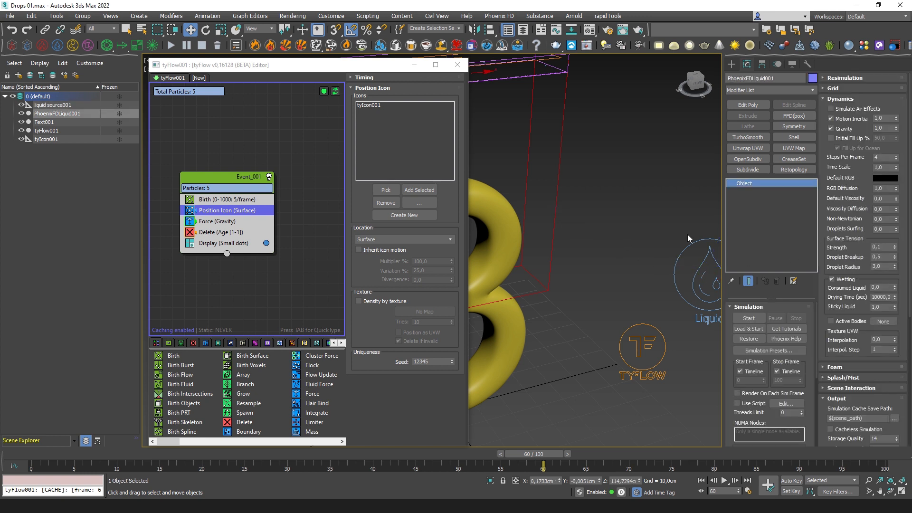
middle_click_drag(611, 214, 607, 211)
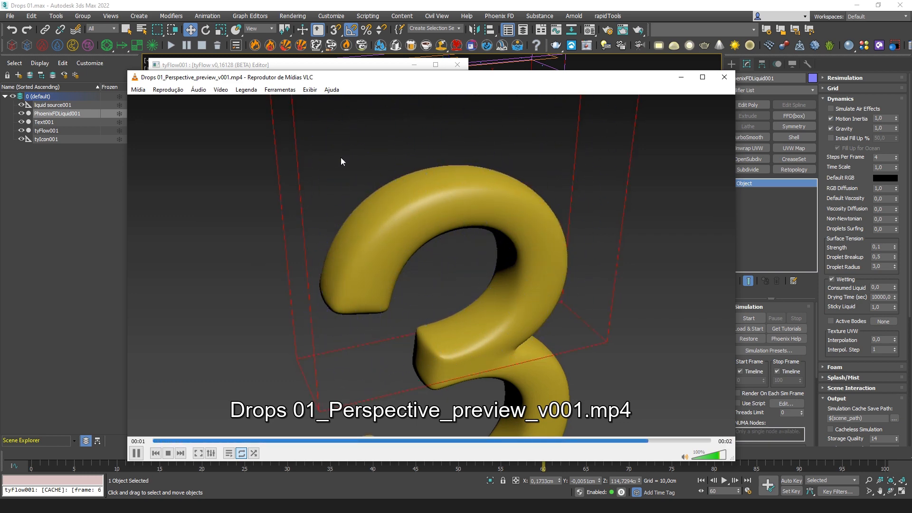
left_click(724, 77)
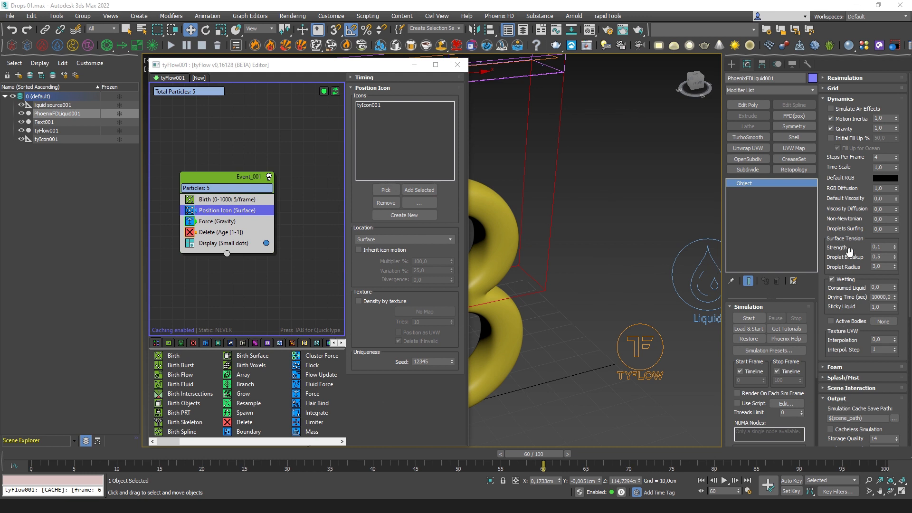
Step: Set the liquid simulator's Gravity to 0,1 in the Dynamics settings
double_click(878, 128)
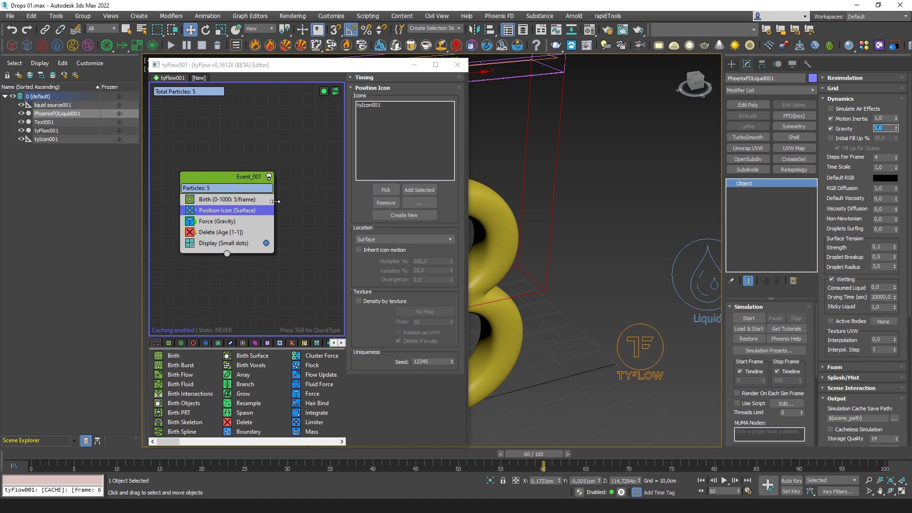
type(",1")
key("Return")
Step: Check the tyFlow Force operator's gravity settings and close the tyFlow editor
left_click(233, 221)
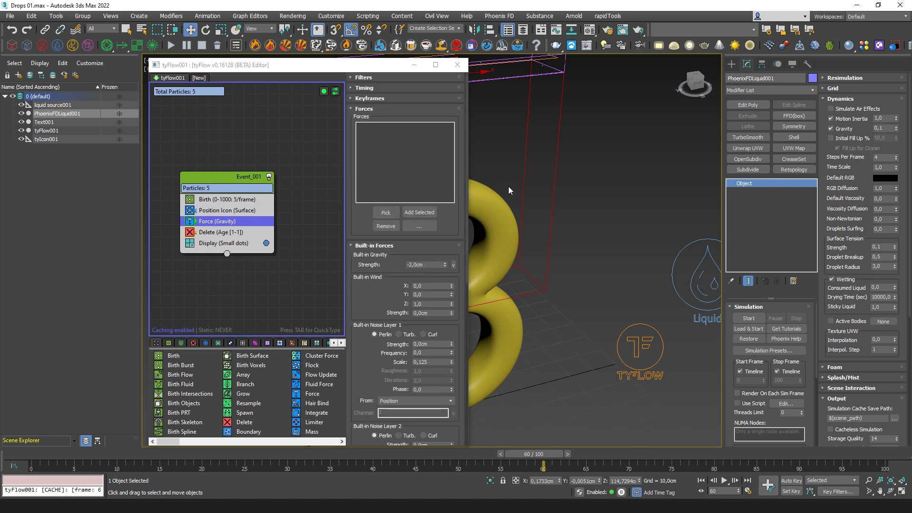
scroll(532, 199, "down", 3)
scroll(537, 254, "up", 2)
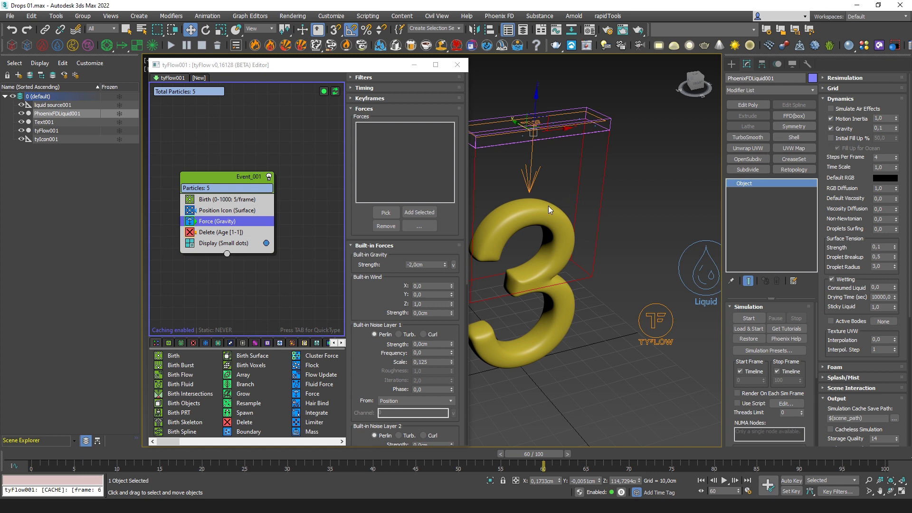
left_click(456, 65)
middle_click_drag(588, 182, 522, 202)
scroll(469, 191, "up", 3)
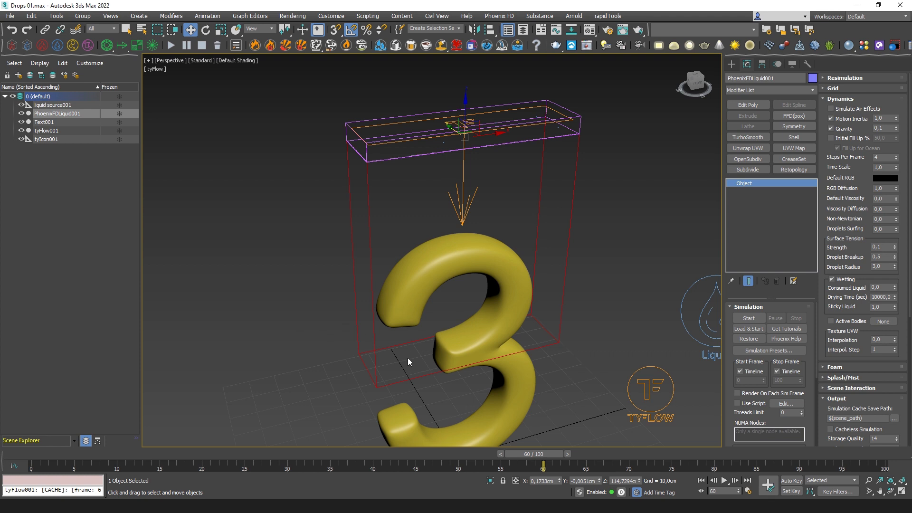
Step: Check the previous drops at frame 15 and rerun the liquid simulation with the reduced gravity
left_click_drag(532, 453, 161, 455)
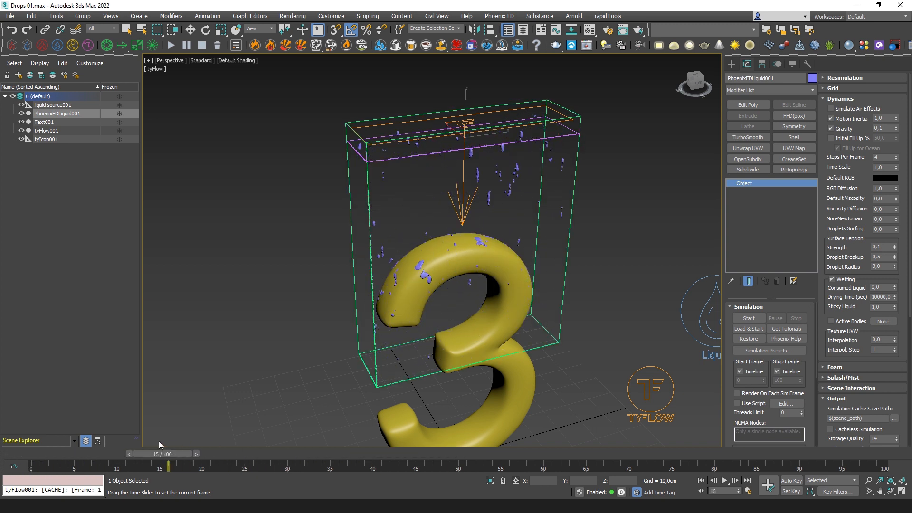
key("w")
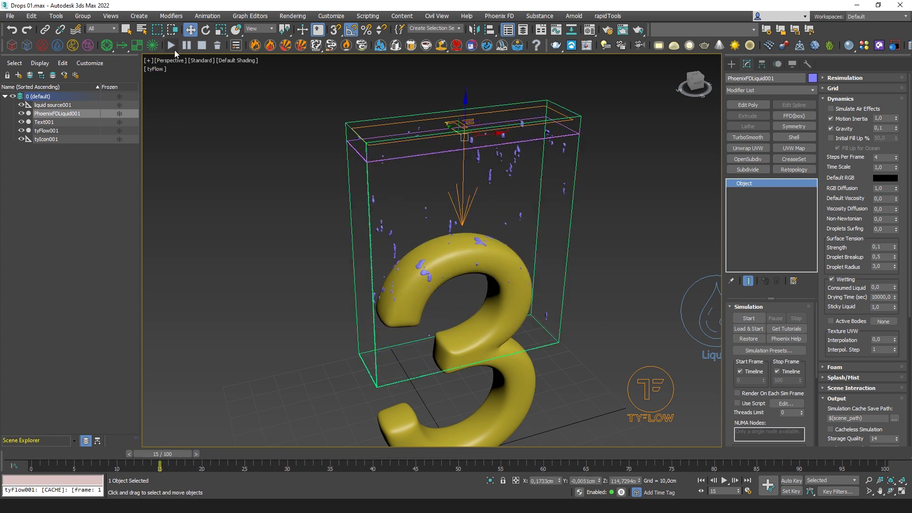
middle_click_drag(482, 180, 455, 189)
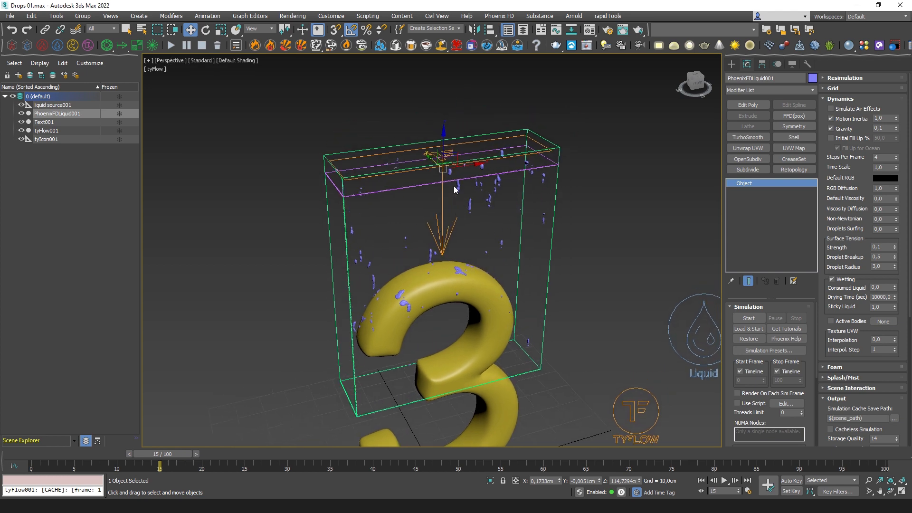
scroll(455, 190, "up", 4)
scroll(485, 259, "down", 5)
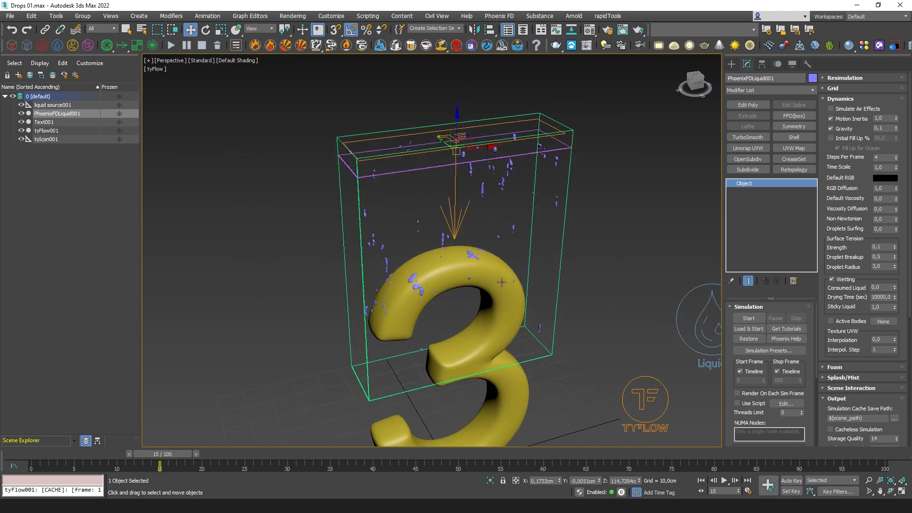
scroll(485, 260, "up", 2)
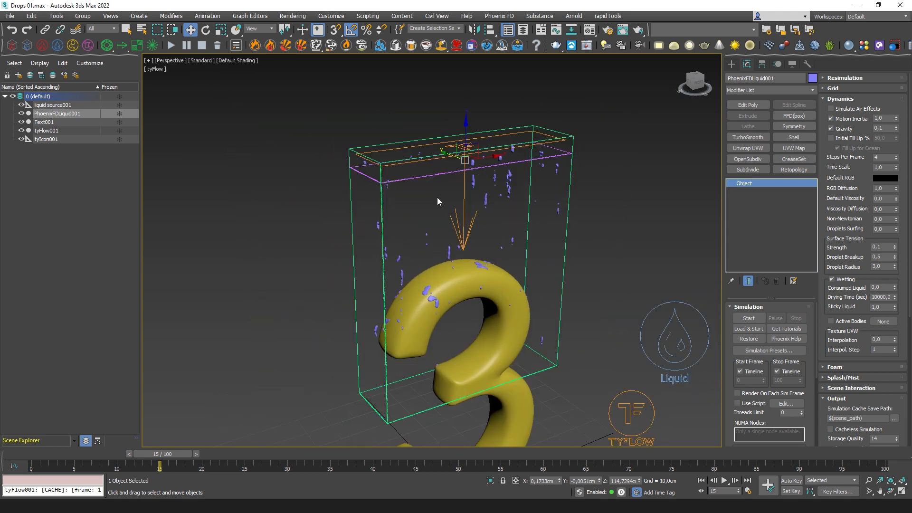
left_click(171, 45)
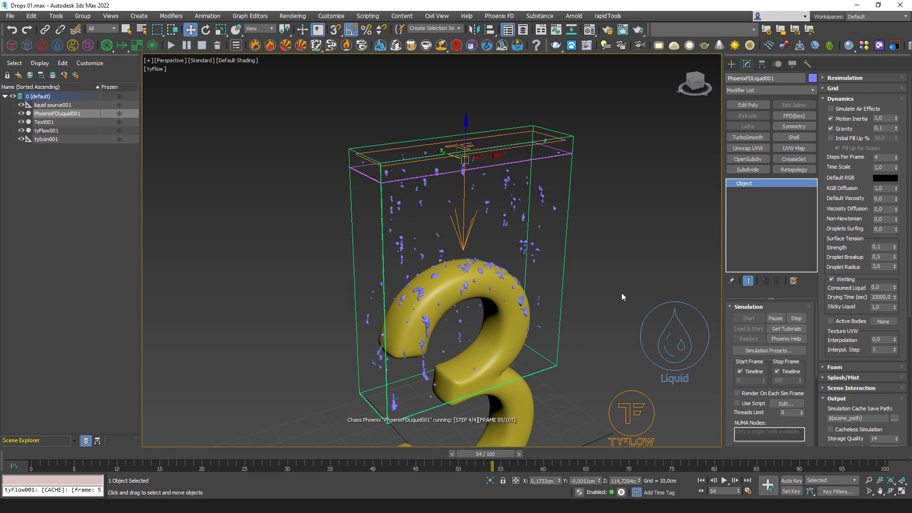
Step: Inspect the drops on the 3, stop the liquid simulation at frame 60 and close the preview video
scroll(469, 307, "up", 5)
scroll(470, 312, "down", 3)
scroll(471, 312, "down", 3)
scroll(471, 312, "up", 3)
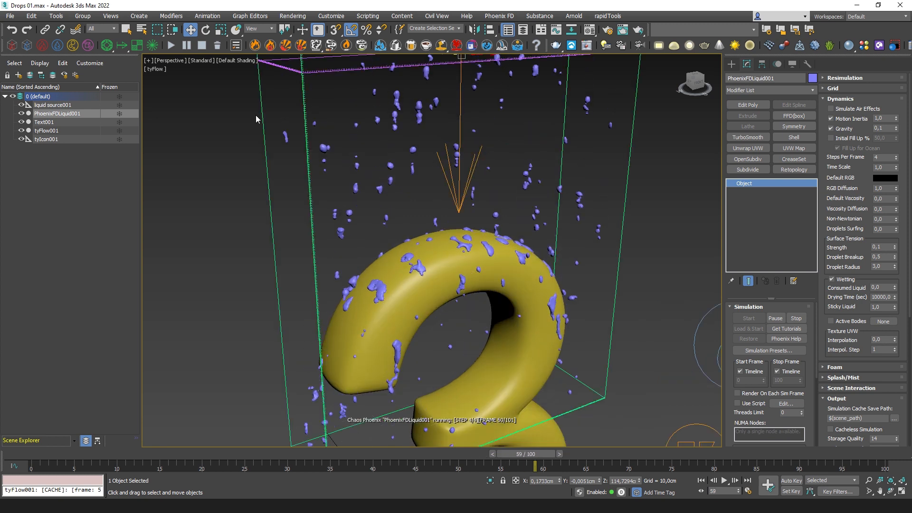
left_click(202, 46)
scroll(490, 278, "up", 3)
scroll(506, 261, "down", 4)
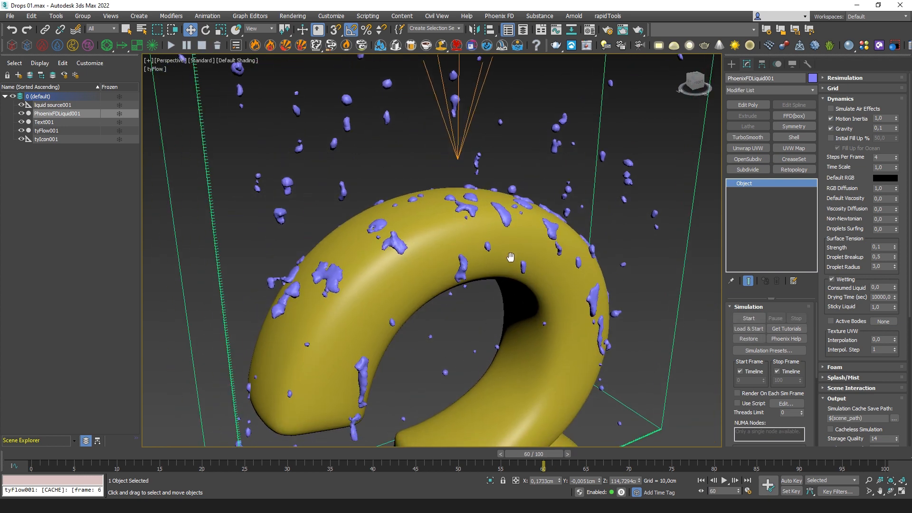
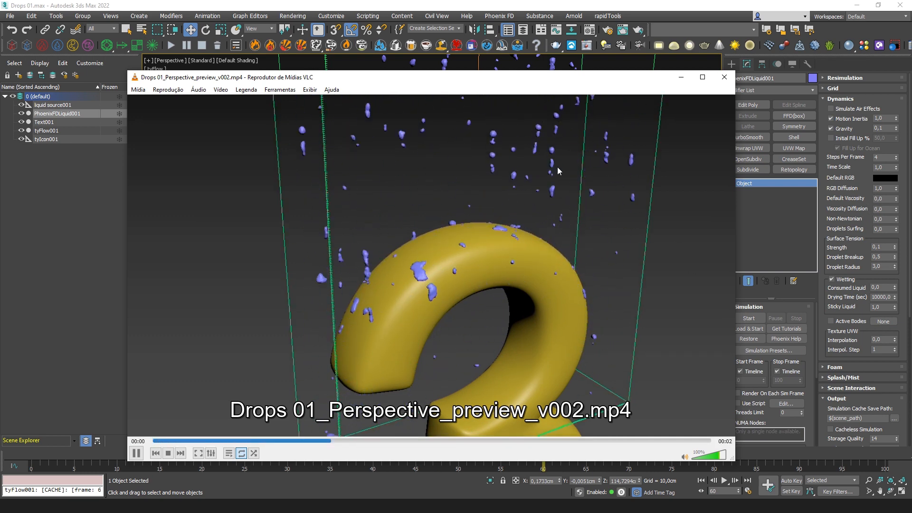
left_click(725, 78)
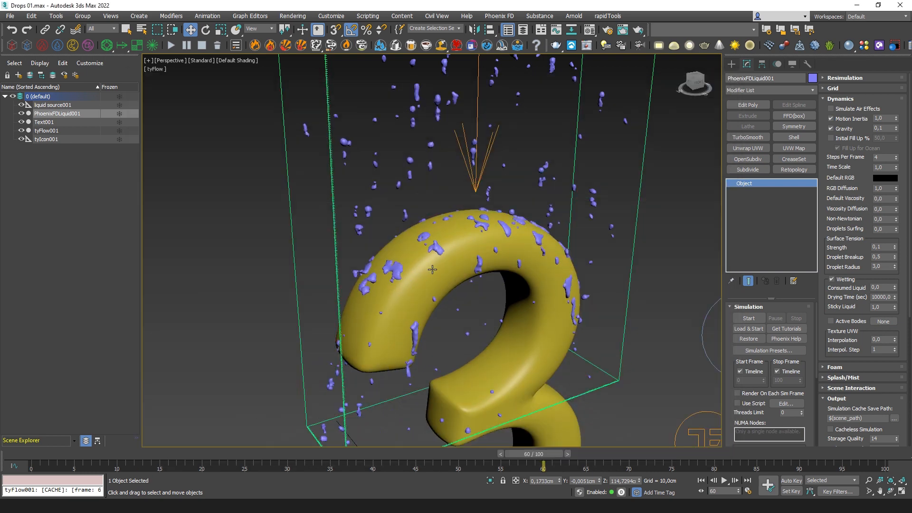
Step: Create a Phoenix Particle Tuner helper beside the 3 and show its parameters for editing
left_click(107, 45)
left_click(554, 323)
left_click_drag(560, 329, 564, 336)
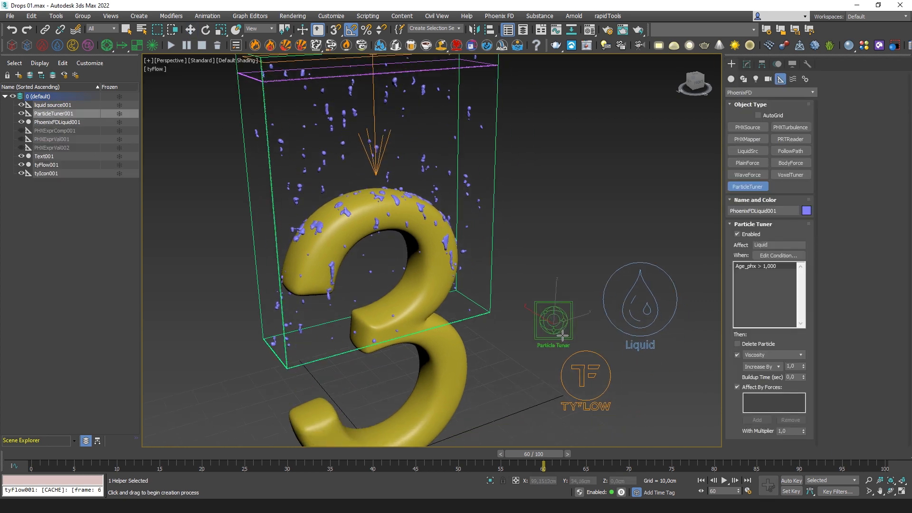
left_click(189, 29)
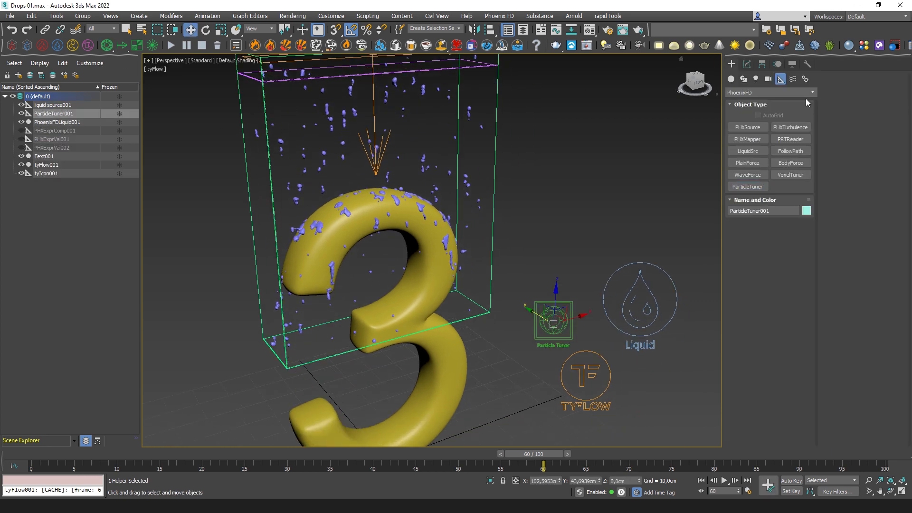
left_click(747, 64)
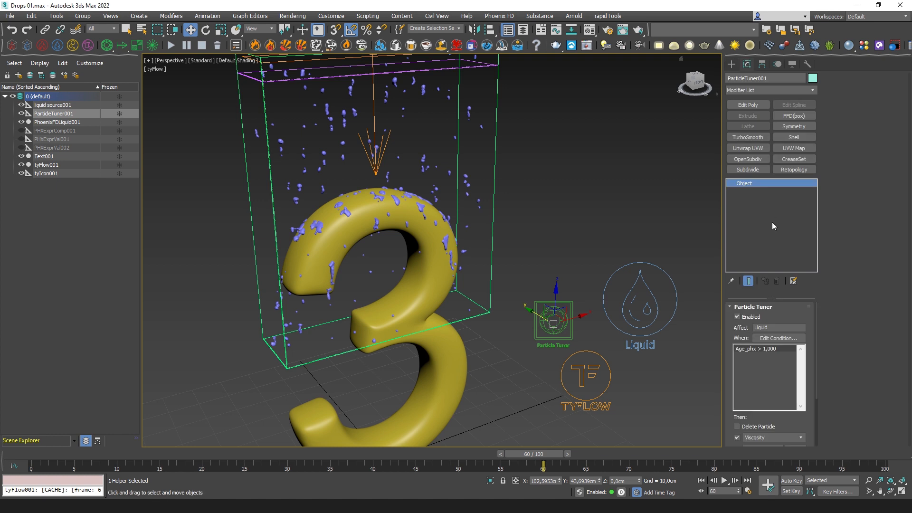
Step: Edit the Particle Tuner condition so its first value is the Distance To the 3 (Text001) instead of particle age
left_click(777, 340)
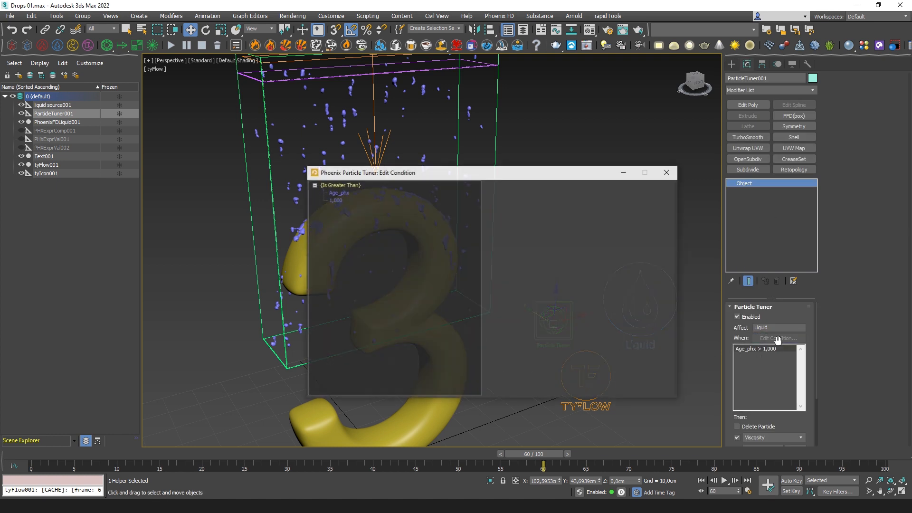
left_click_drag(447, 174, 598, 197)
left_click(499, 215)
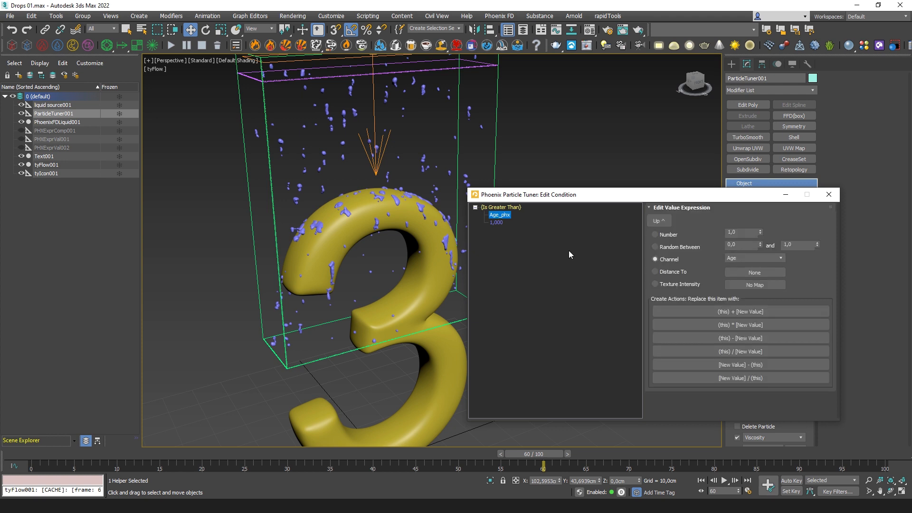
left_click(684, 271)
left_click(745, 272)
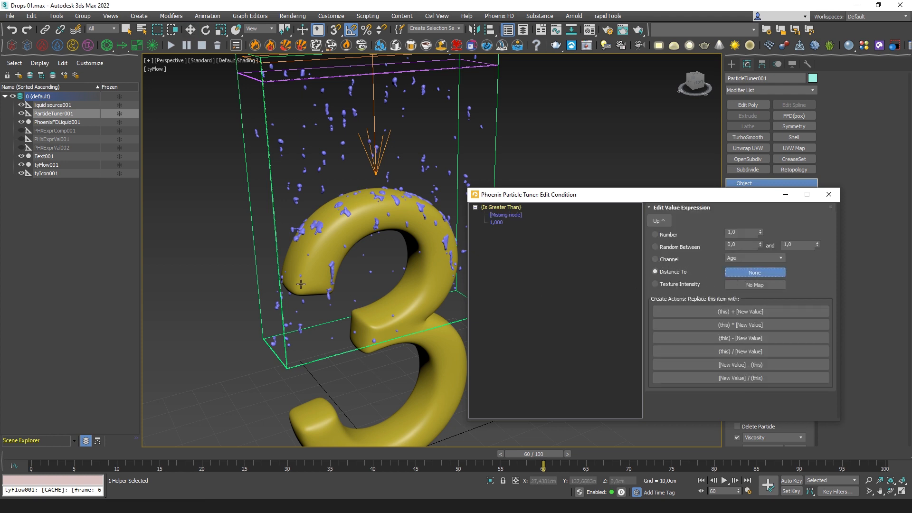
left_click(314, 266)
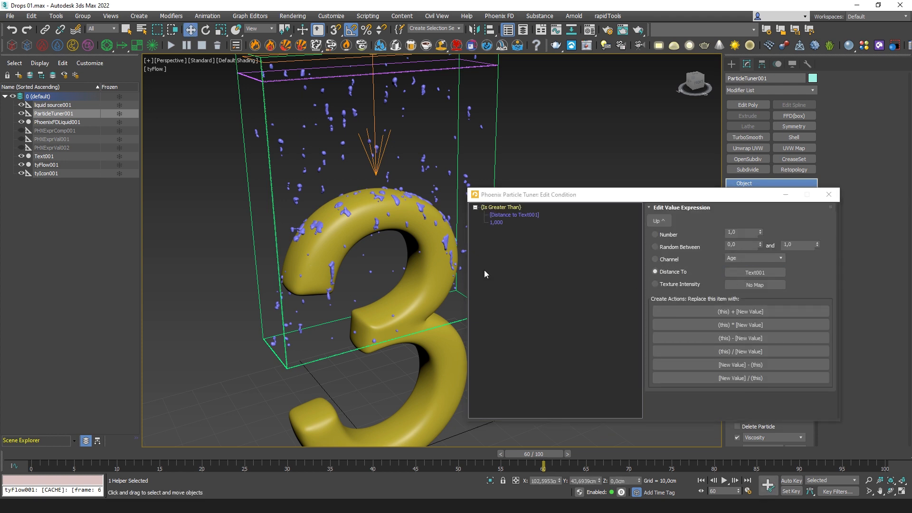
Step: Set the condition's comparison to Is Less Than, keep the number 1,0 as its limit, and close the condition editor
left_click(501, 207)
left_click(732, 247)
left_click(735, 262)
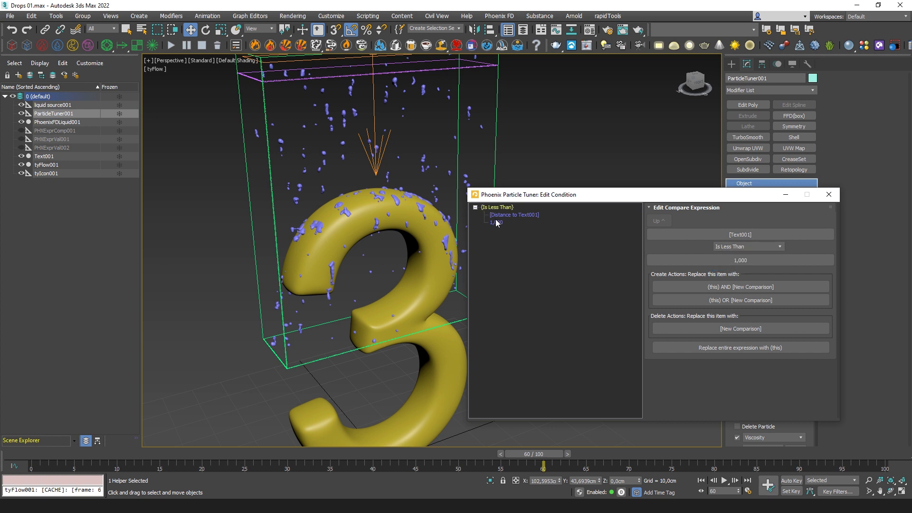
left_click(496, 223)
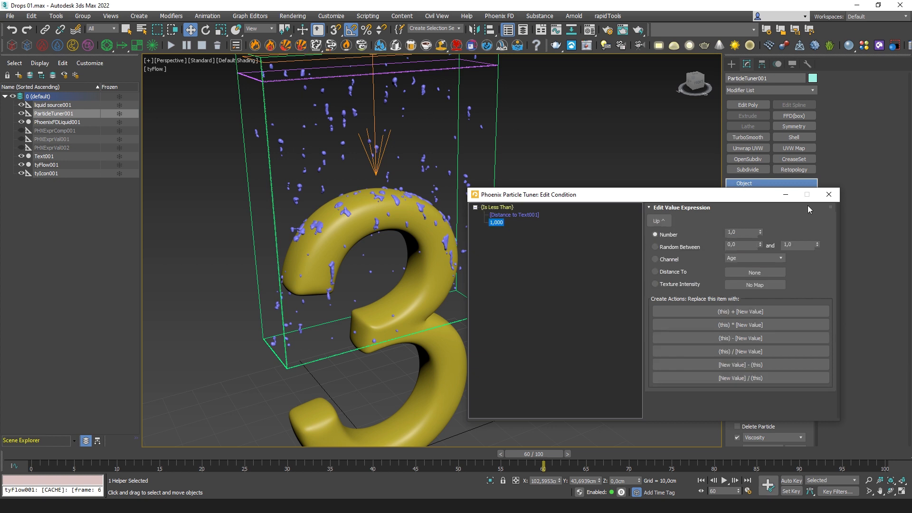
left_click_drag(705, 196, 761, 219)
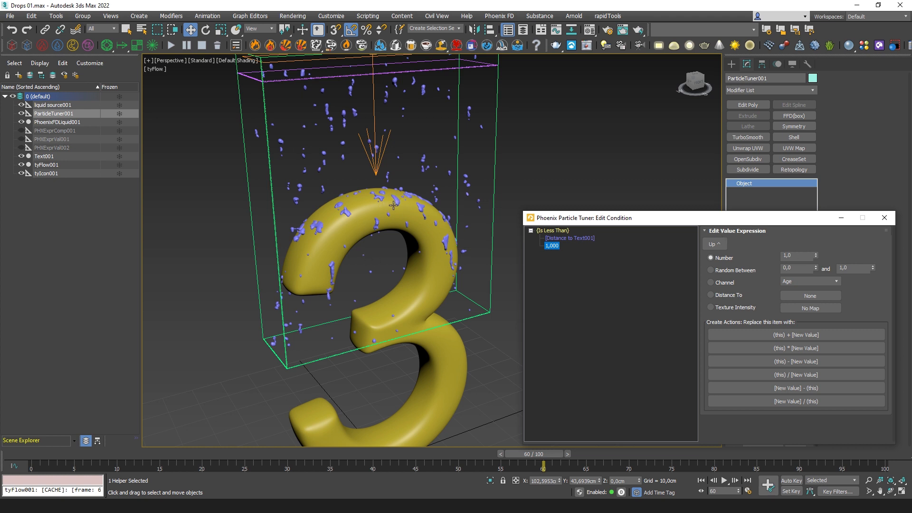
left_click(884, 218)
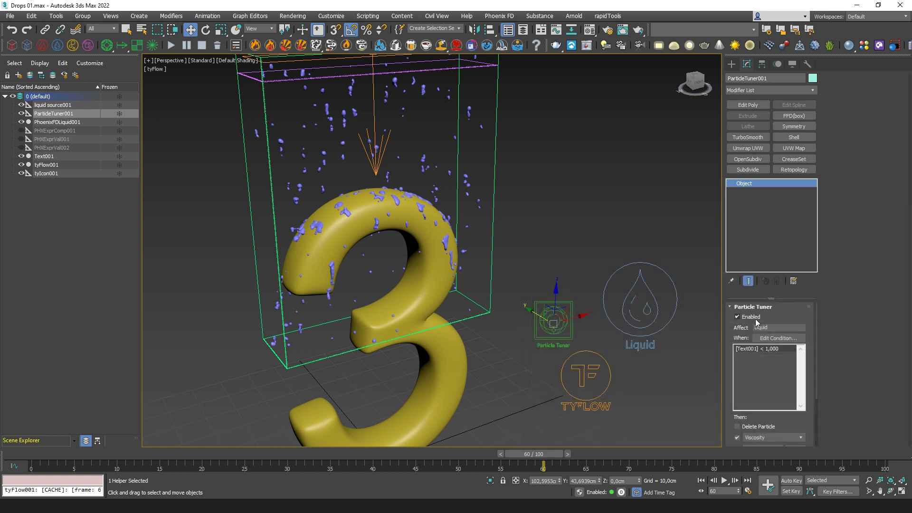
Step: Make the Particle Tuner set Velocity Z to 0,0 with a Buildup Time of 0,1 seconds
scroll(731, 342, "down", 3)
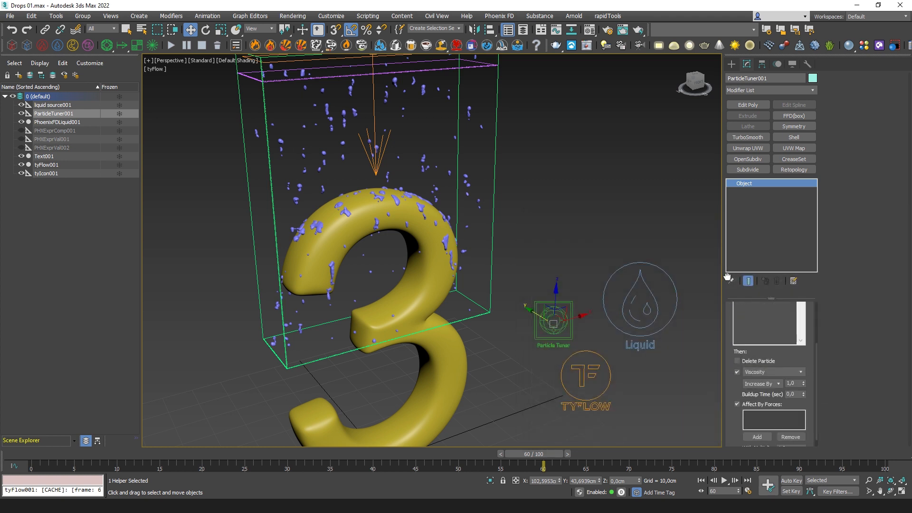
left_click(768, 389)
left_click(785, 373)
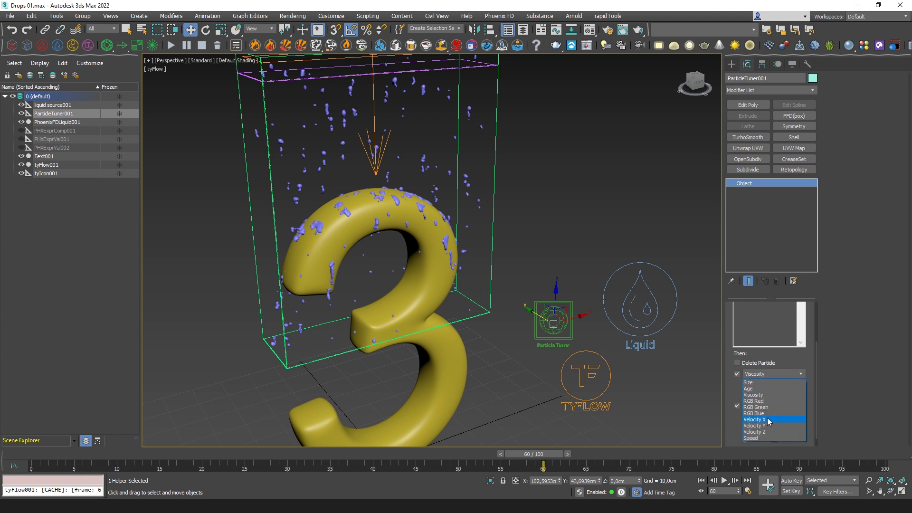
left_click(764, 432)
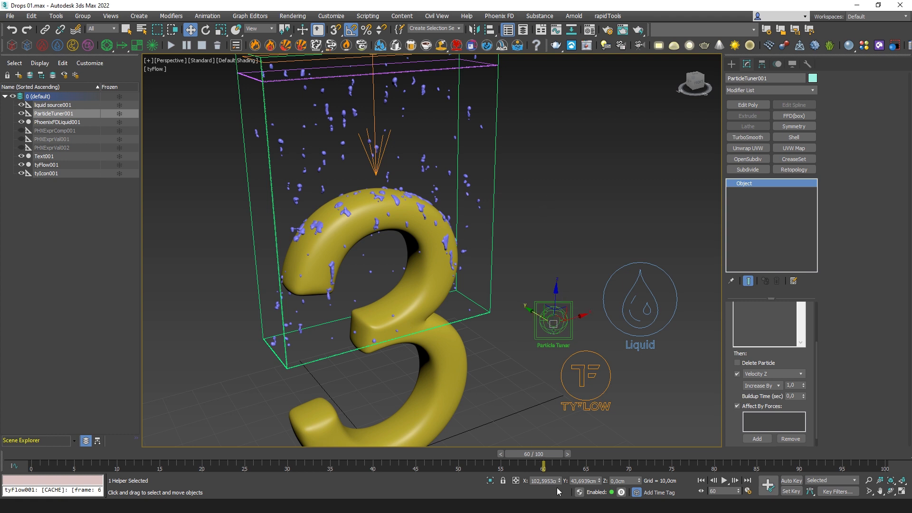
left_click(775, 386)
left_click(751, 407)
double_click(793, 386)
type("0")
key("Tab")
Step: Examine the drops around the 3 and review the Particle Tuner's condition and action settings
middle_click_drag(466, 202, 502, 197)
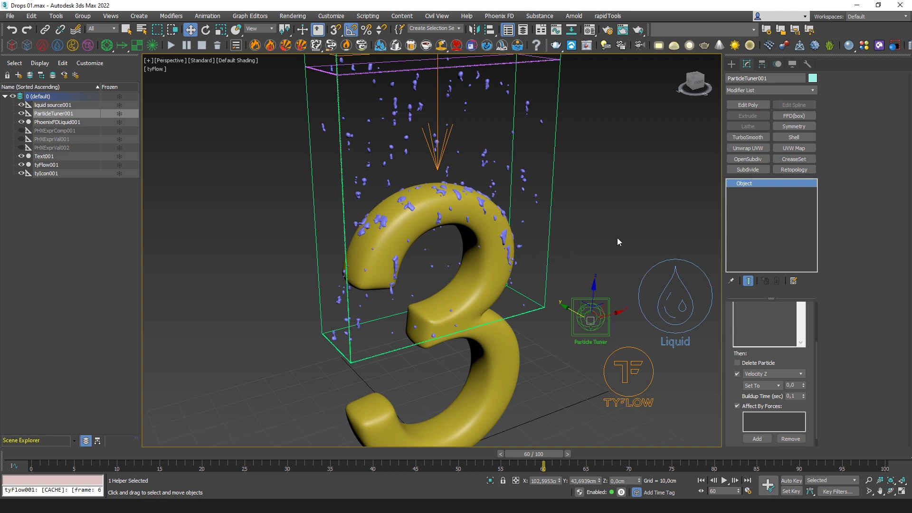
middle_click_drag(607, 226, 560, 236)
middle_click_drag(472, 262, 499, 264)
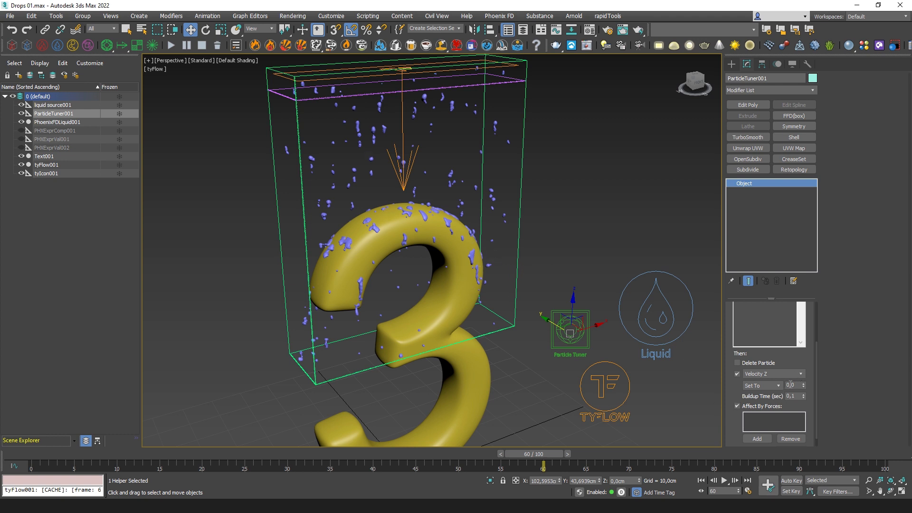
middle_click_drag(515, 287, 529, 271, "alt")
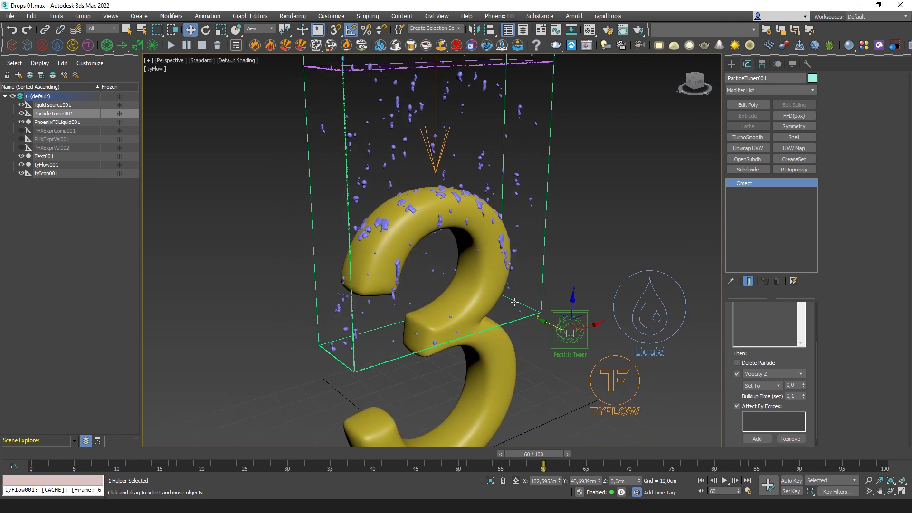
middle_click_drag(520, 256, 500, 263)
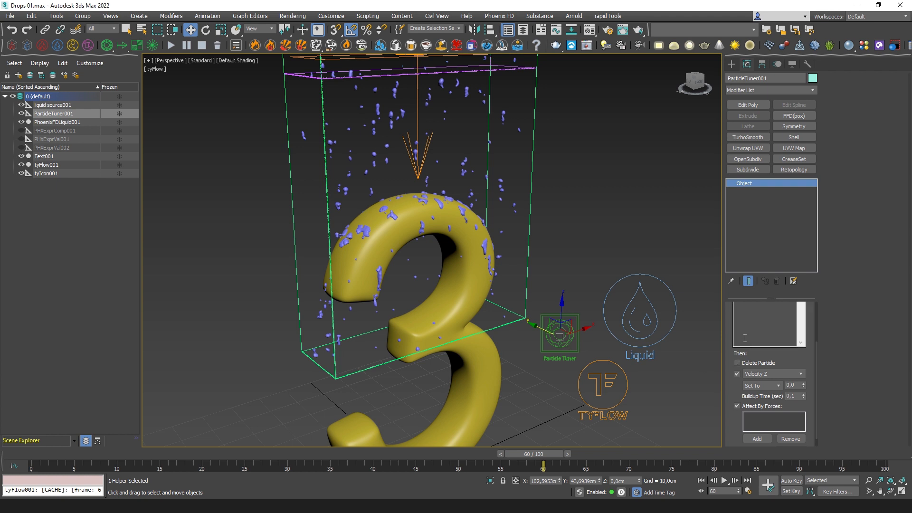
left_click_drag(781, 364, 788, 481)
left_click_drag(743, 340, 752, 403)
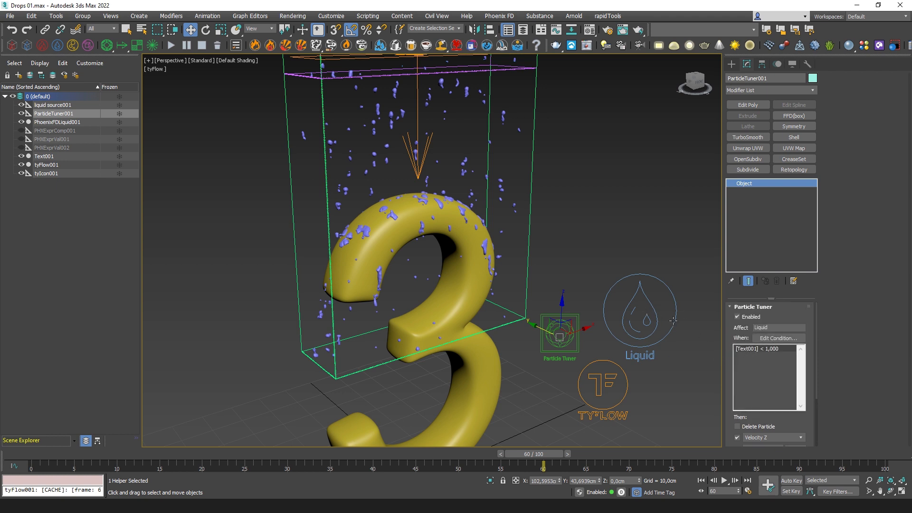
Step: Select the liquid simulator, collapse its Dynamics settings and check the particle channels in its Output settings
left_click(587, 260)
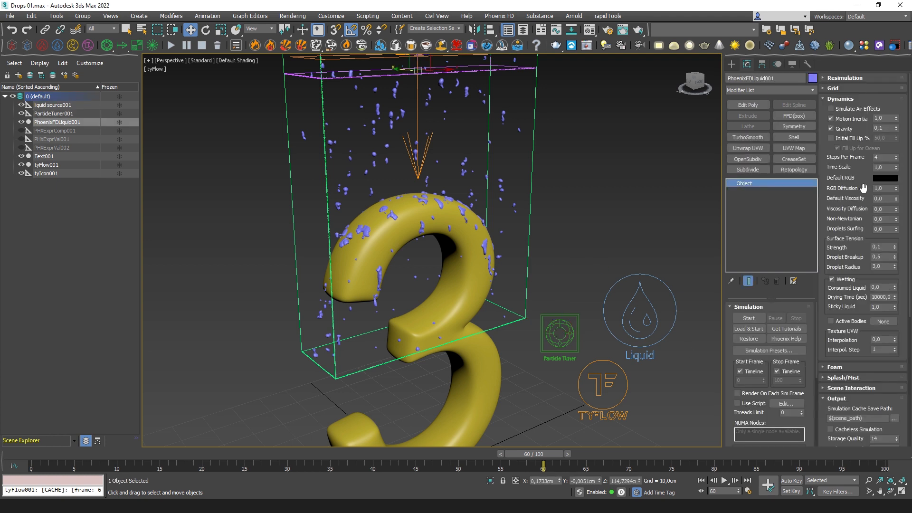
left_click(841, 99)
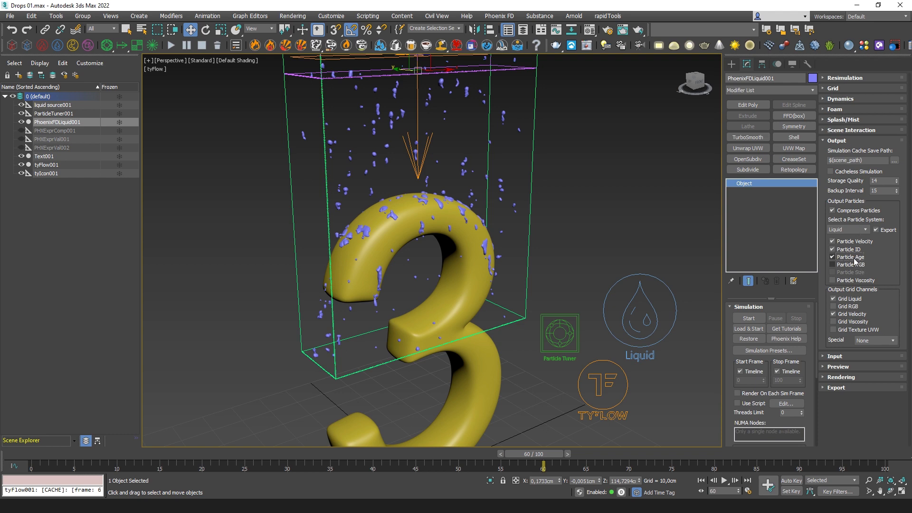
middle_click_drag(613, 337, 562, 308)
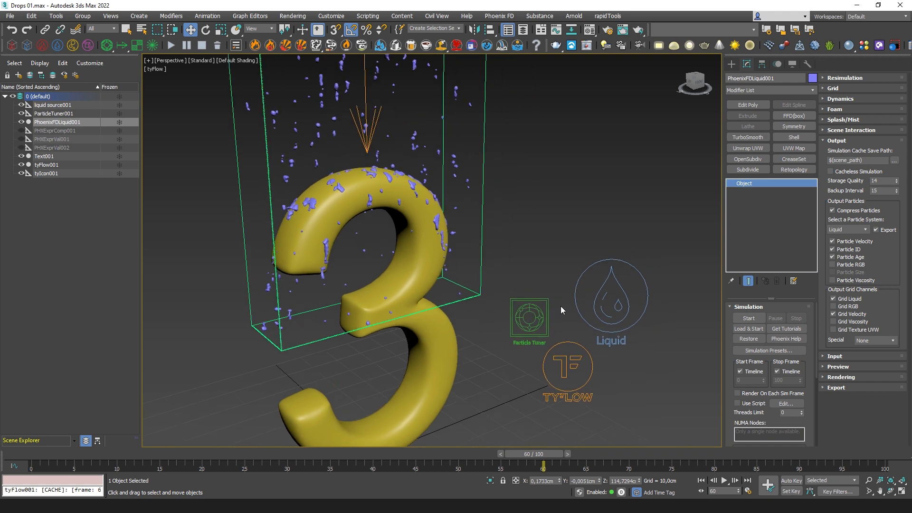
scroll(561, 306, "down", 4)
scroll(527, 299, "up", 5)
middle_click_drag(530, 218, 547, 235)
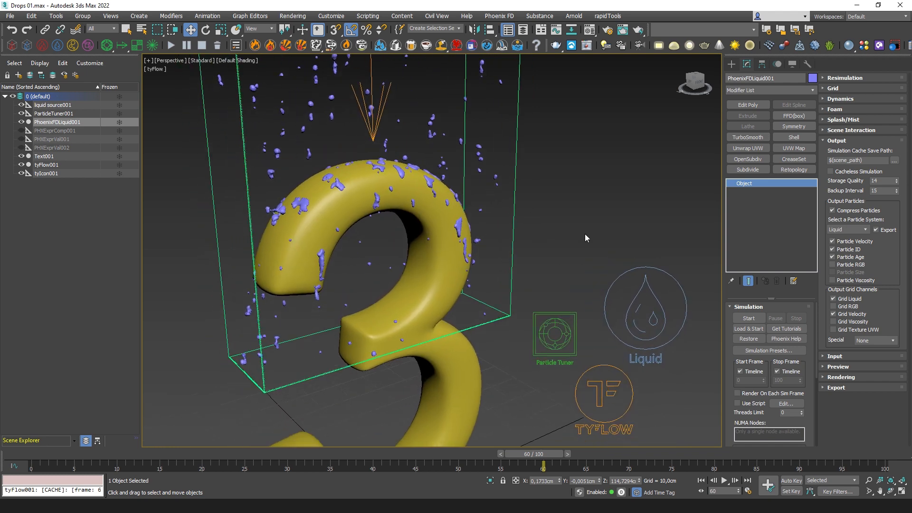
Step: Enable Particle Age, Particle Viscosity and Grid Viscosity in the liquid simulator's output channels after checking the Particle Tuner
left_click(553, 342)
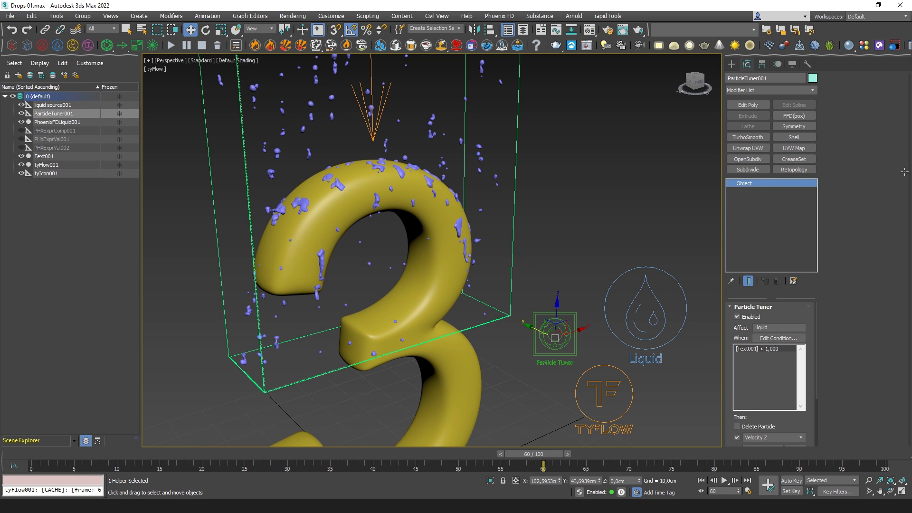
left_click(58, 122)
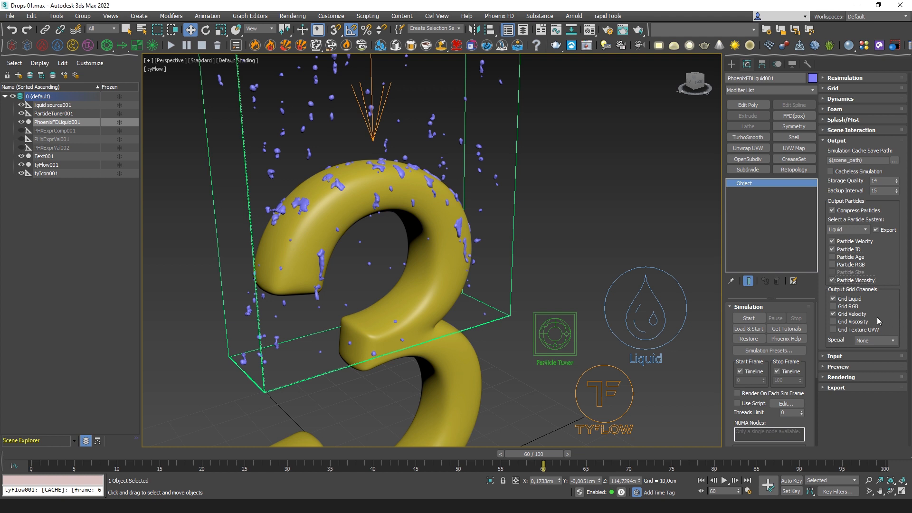
left_click(853, 322)
middle_click_drag(583, 353, 593, 341)
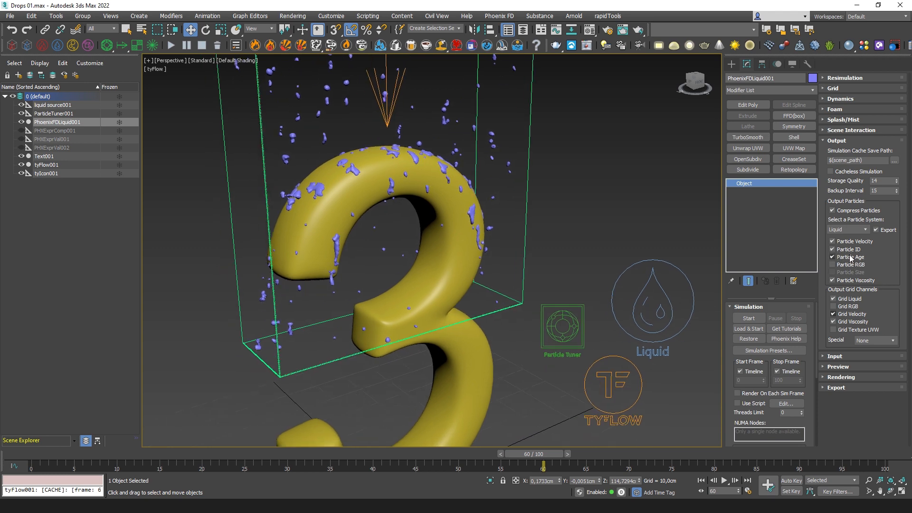
scroll(602, 310, "down", 5)
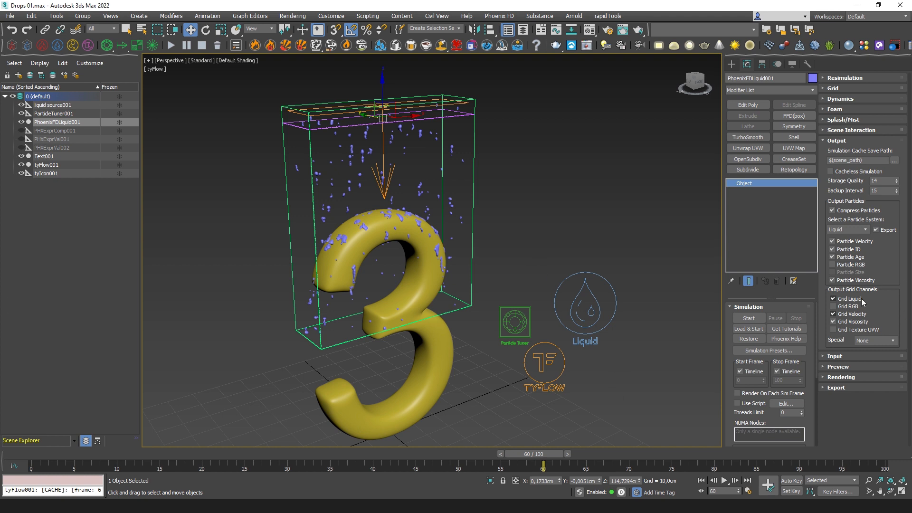
middle_click_drag(552, 337, 580, 320)
scroll(540, 307, "up", 3)
scroll(539, 307, "down", 3)
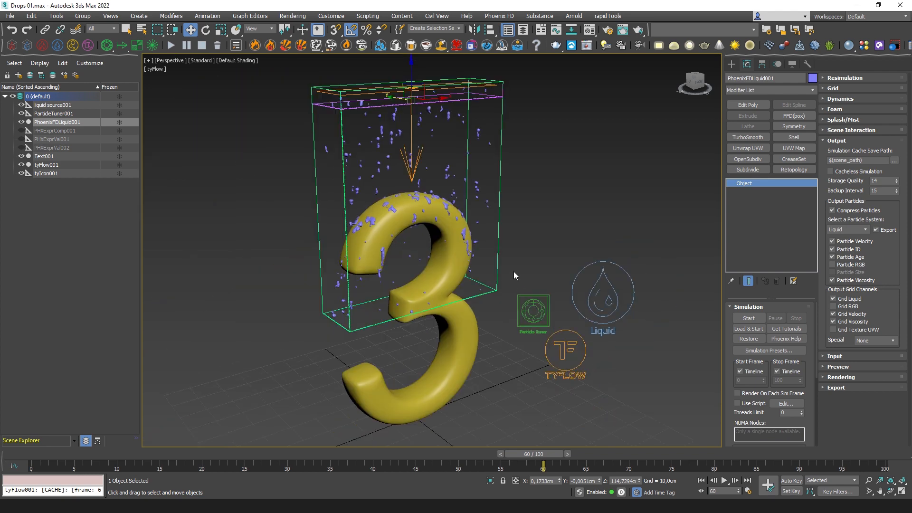
Step: Reselect the Particle Tuner and review its distance condition and Velocity Z settings
left_click(533, 311)
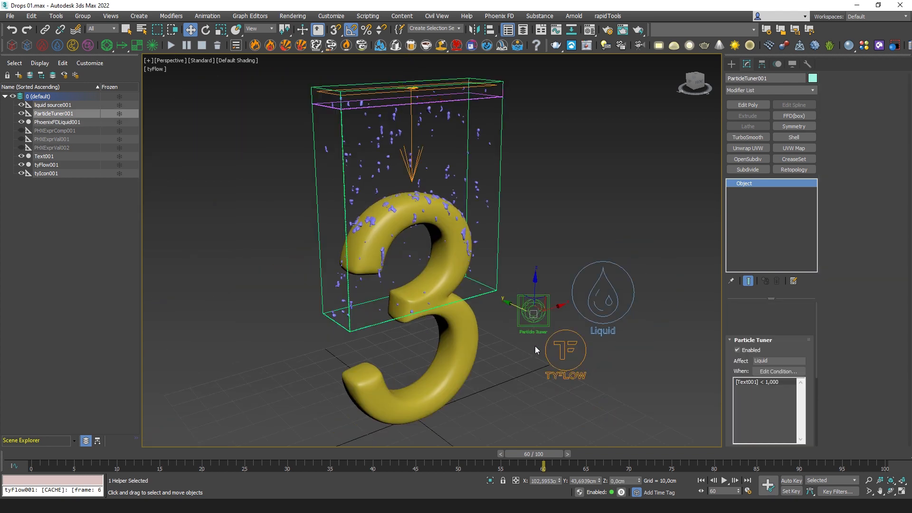
scroll(740, 379, "down", 2)
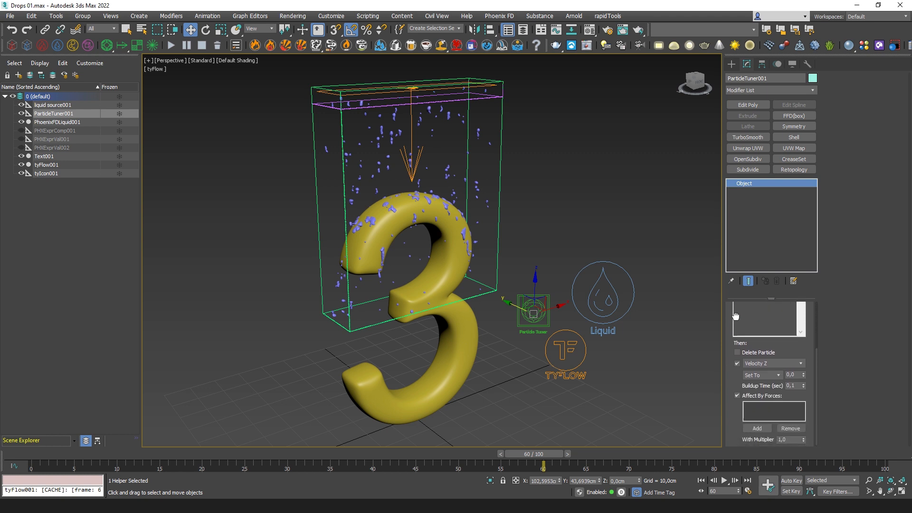
scroll(741, 379, "up", 2)
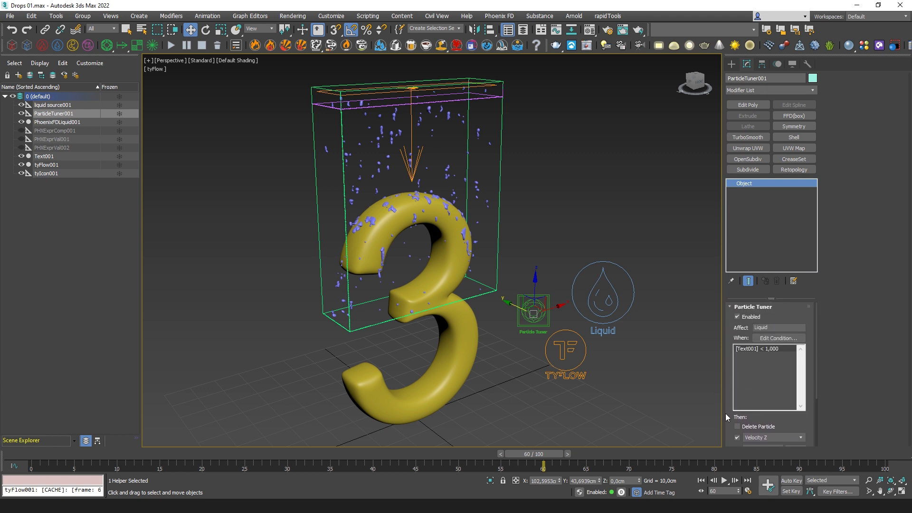
Step: Try the Particle Tuner's Delete Particle action in a short simulation run, then stop the run and disable the action again
left_click(740, 426)
middle_click_drag(452, 165, 478, 194)
scroll(449, 201, "up", 3)
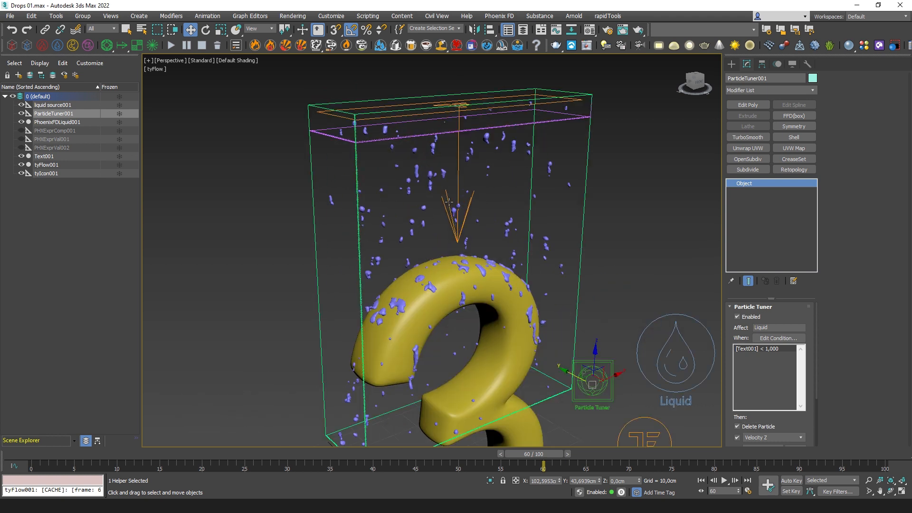
left_click(171, 46)
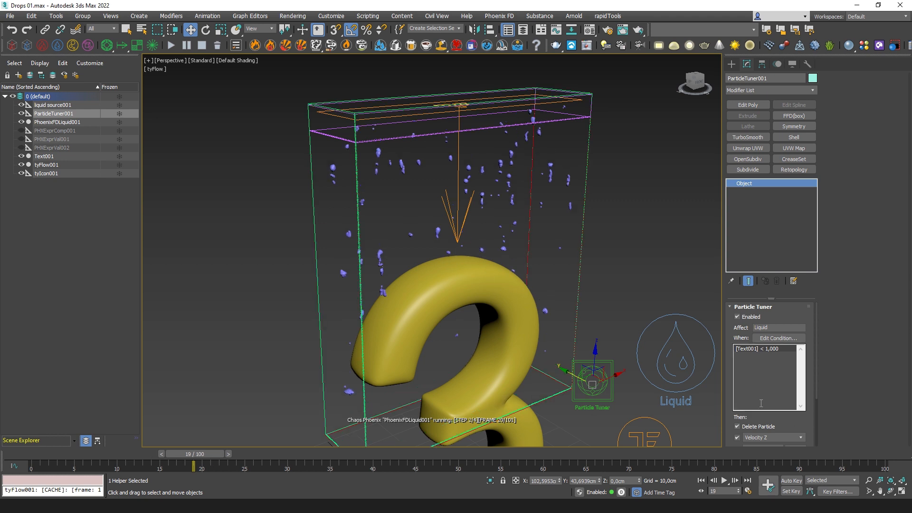
left_click(202, 45)
left_click(738, 427)
Step: Run the liquid simulation to frame 60 with the Particle Tuner's Velocity Z action and examine the drops on the 3
scroll(739, 415, "down", 3)
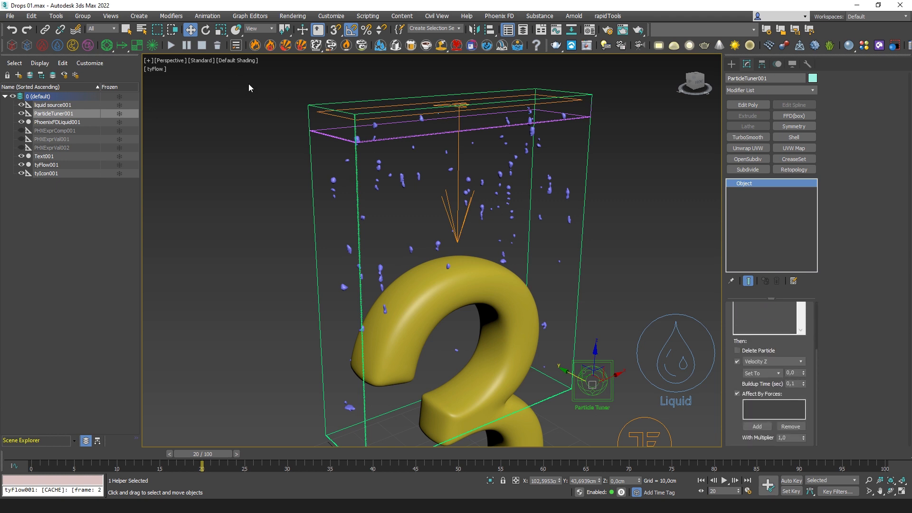
left_click(174, 48)
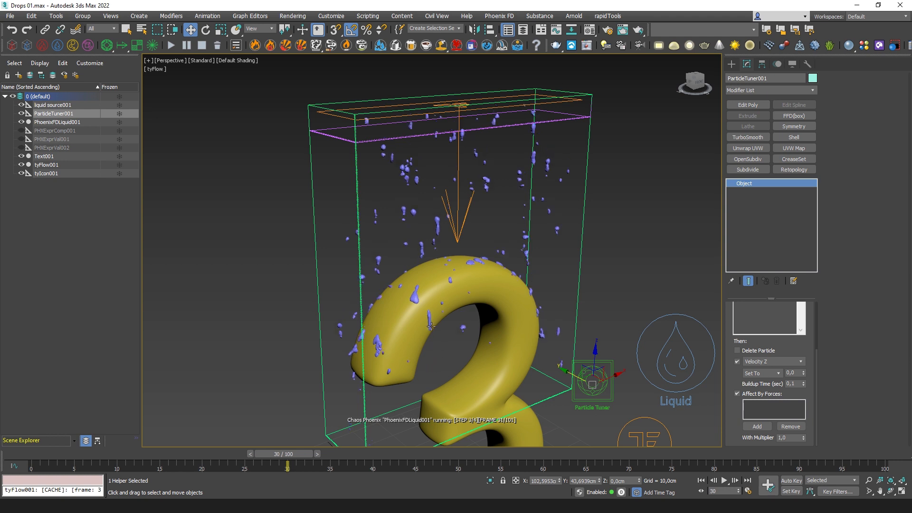
middle_click_drag(548, 369, 528, 318)
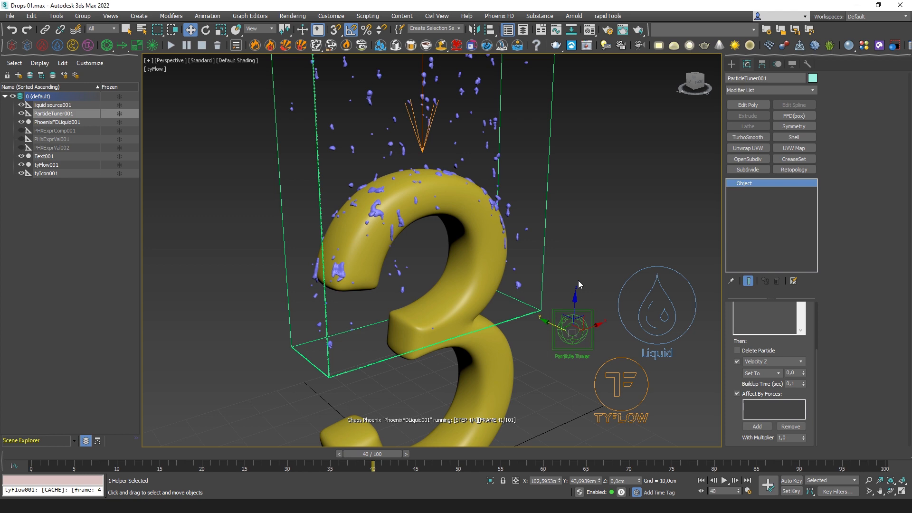
middle_click_drag(595, 246, 616, 273)
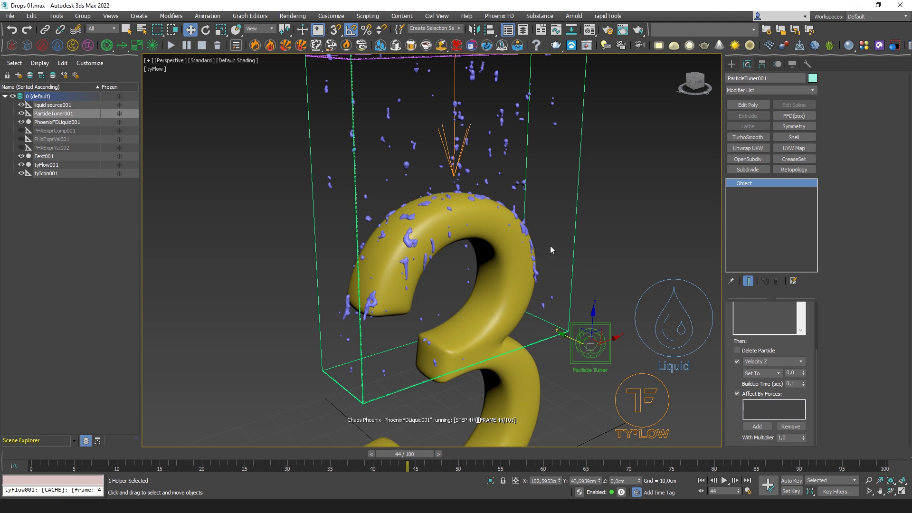
middle_click_drag(559, 214, 544, 249)
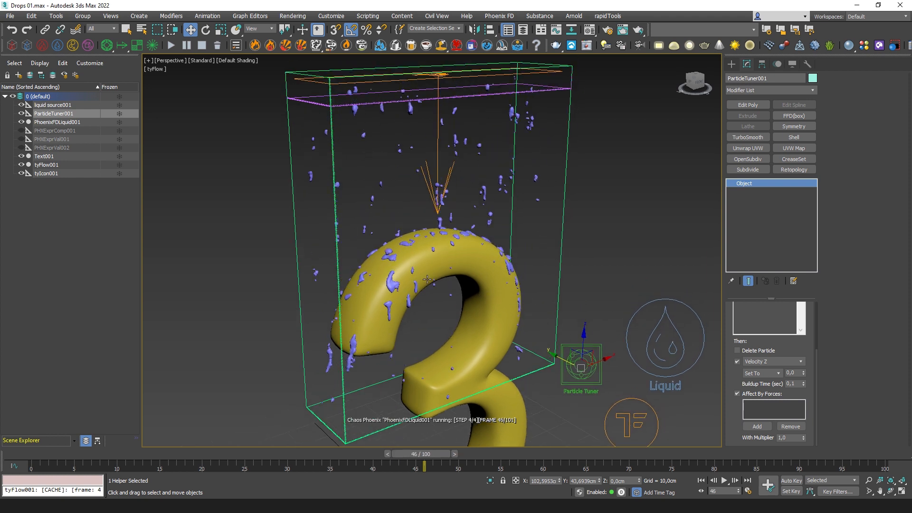
middle_click_drag(514, 328, 521, 308)
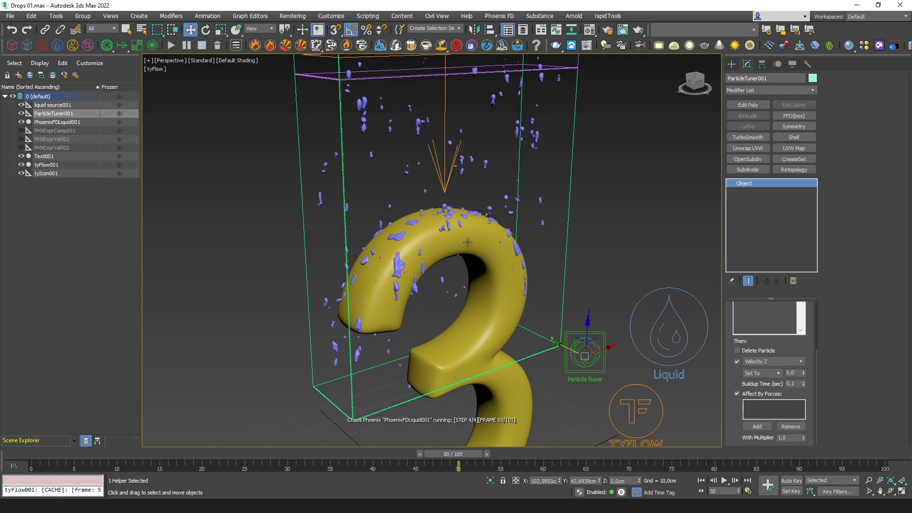
scroll(447, 239, "up", 2)
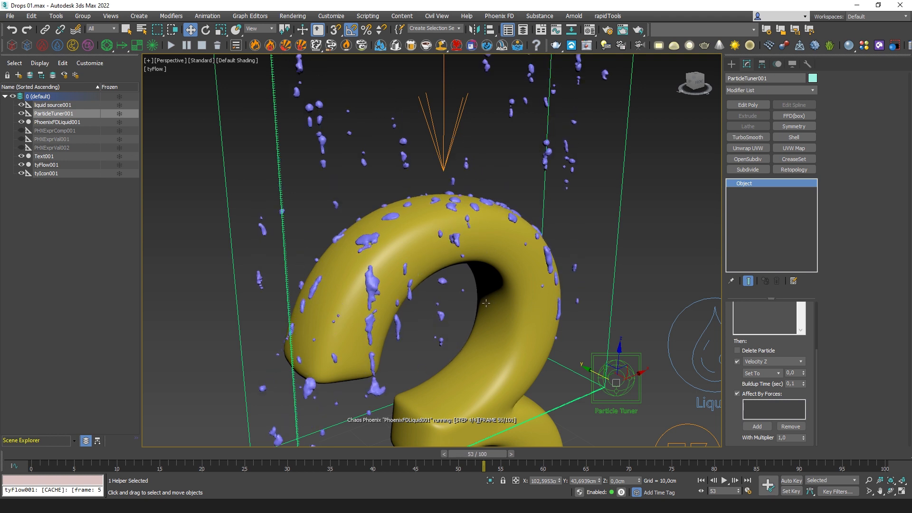
middle_click_drag(500, 302, 503, 285)
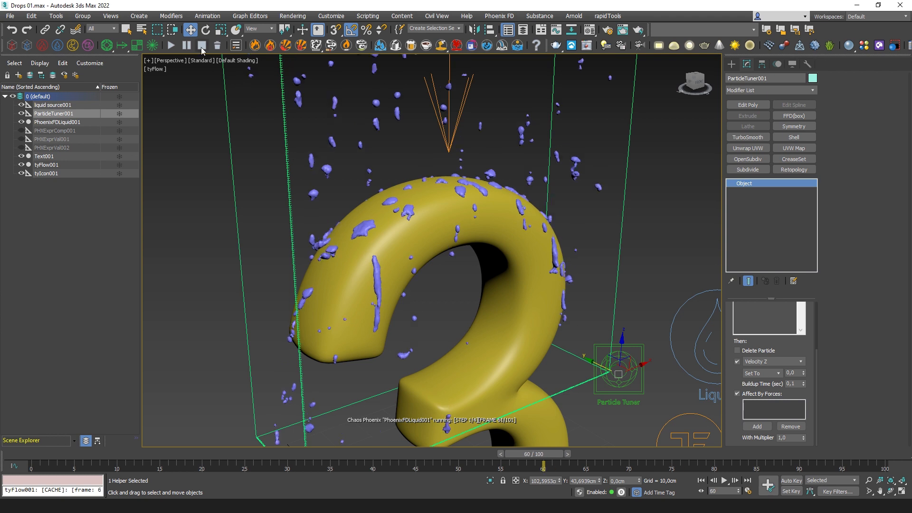
Step: Reframe the view on the upper part of the 3, create a preview animation, watch it and close the player
middle_click_drag(521, 349, 482, 305)
scroll(517, 328, "down", 3)
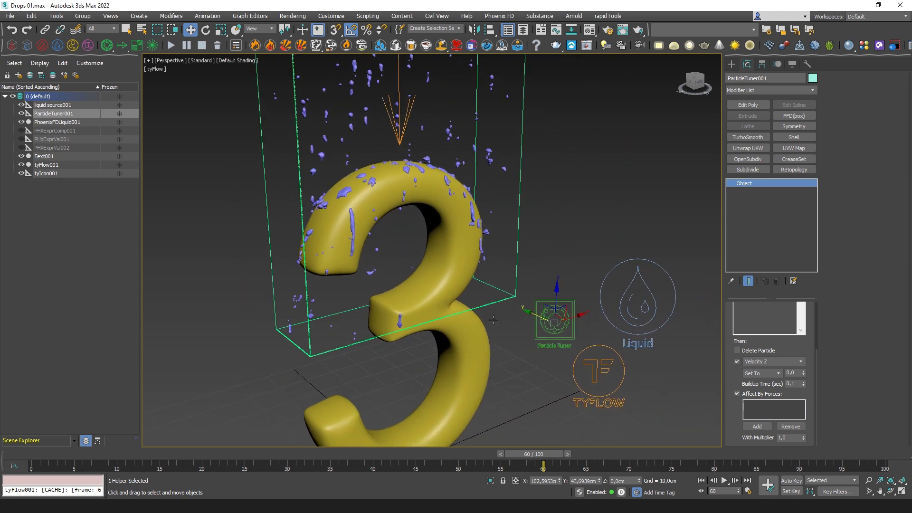
middle_click_drag(453, 271, 478, 311)
scroll(477, 255, "up", 2)
middle_click_drag(477, 255, 509, 252)
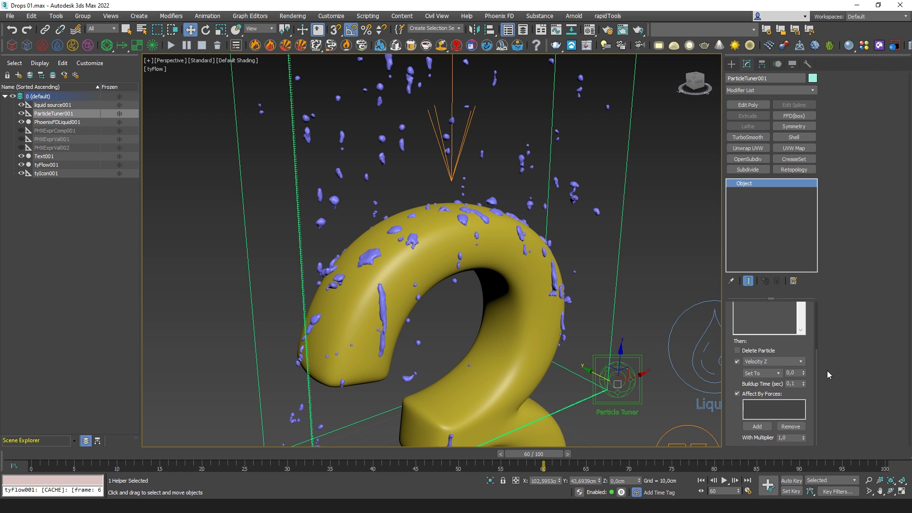
key("shift+v")
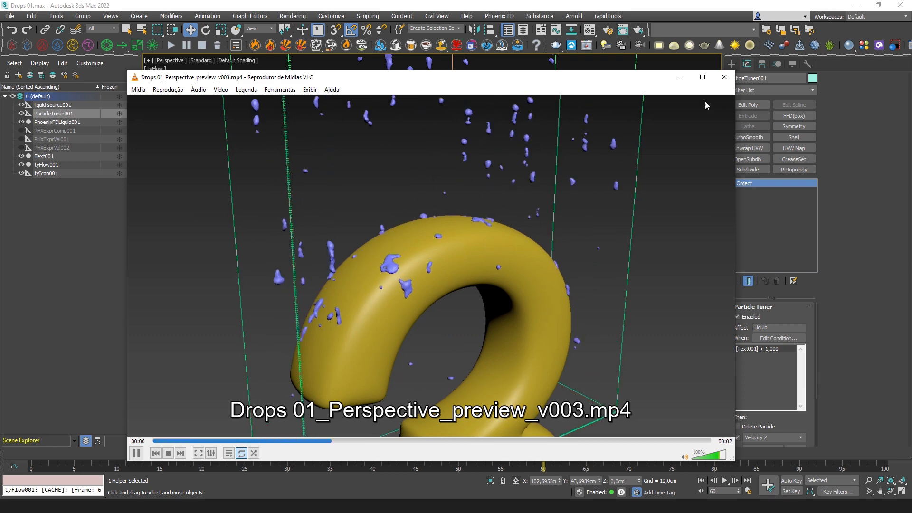
left_click(724, 77)
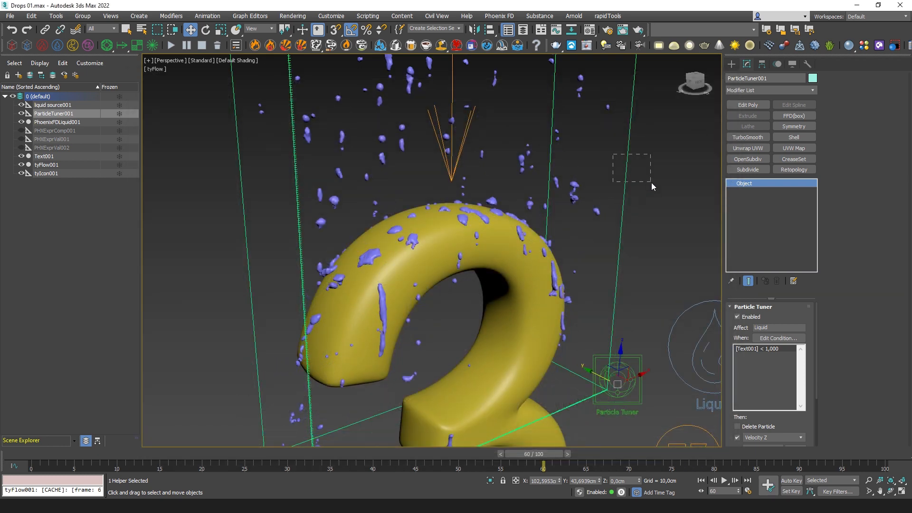
Step: In the liquid simulator's mesh smoothing settings, set Smoothness to 5, enable Use Liquid Particles and set Particle Size to 1,0
left_click(573, 189)
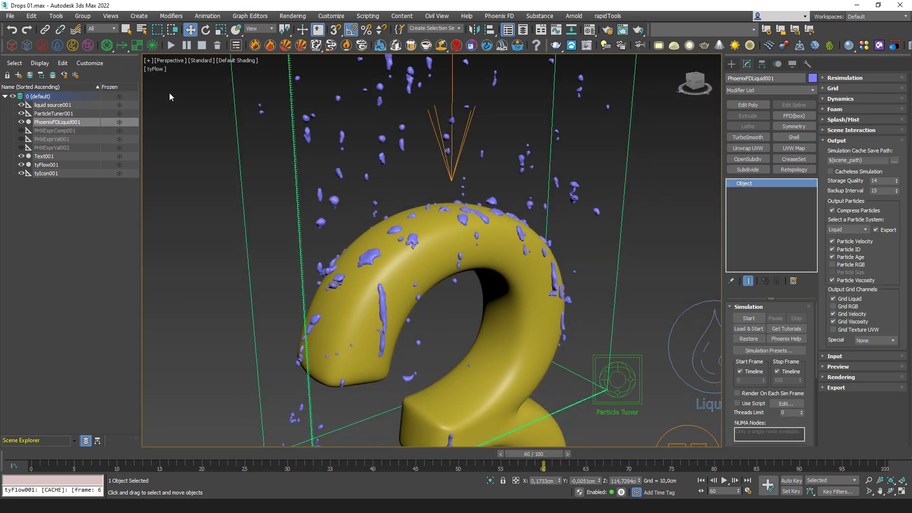
left_click(605, 223)
left_click_drag(598, 238, 643, 271)
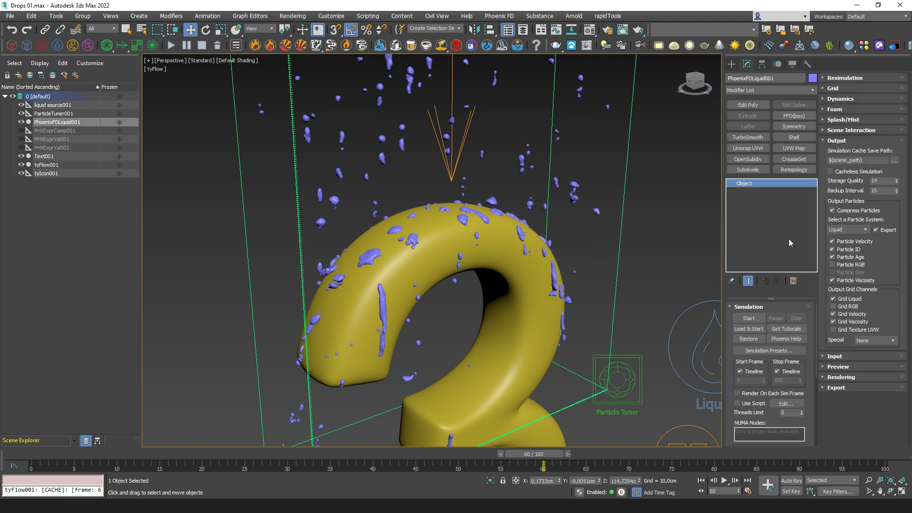
left_click(841, 377)
left_click(871, 302)
type("5")
left_click(857, 312)
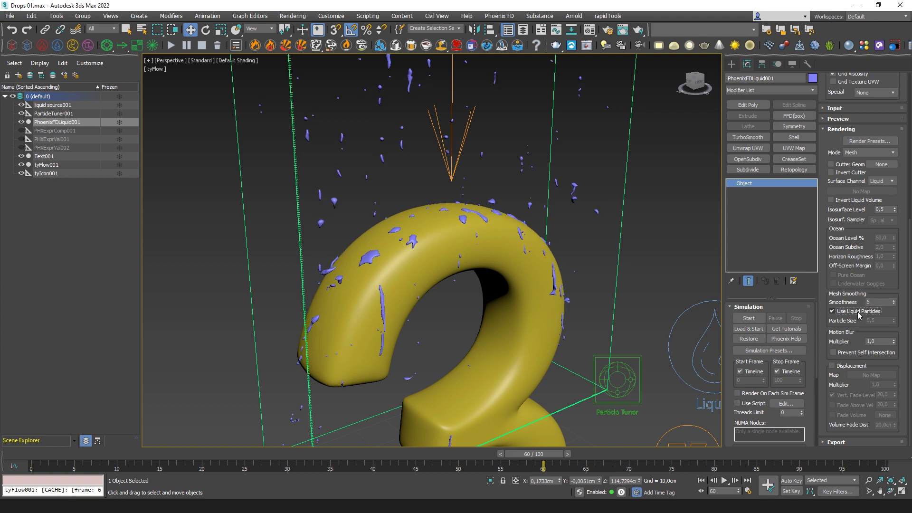
left_click_drag(878, 321, 818, 314)
type("1")
key("Return")
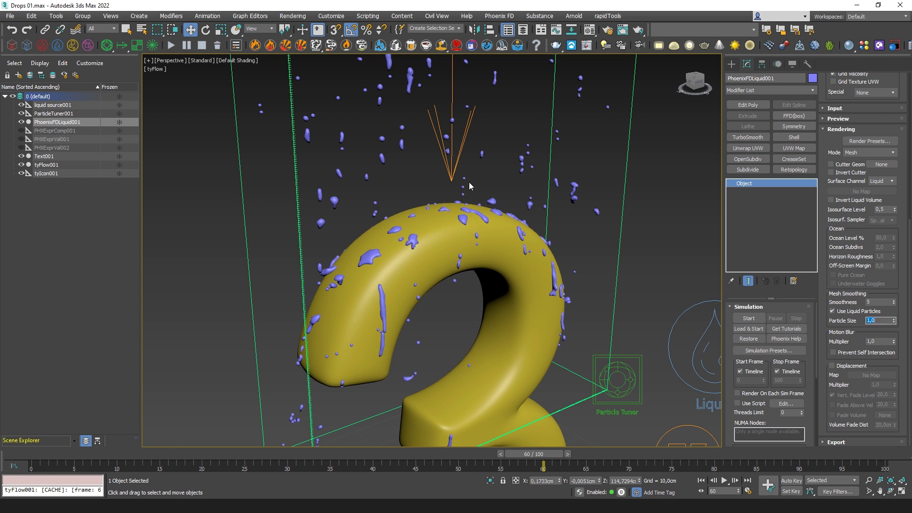
left_click(844, 313)
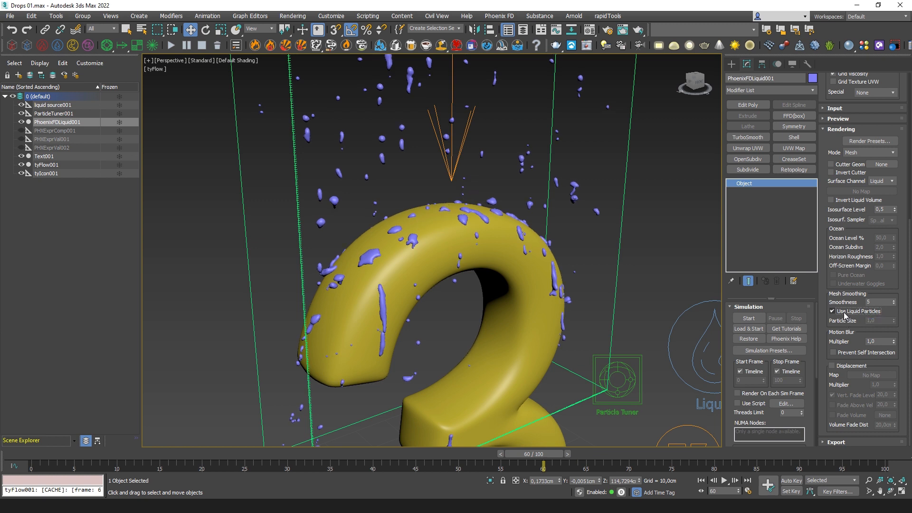
left_click(844, 314)
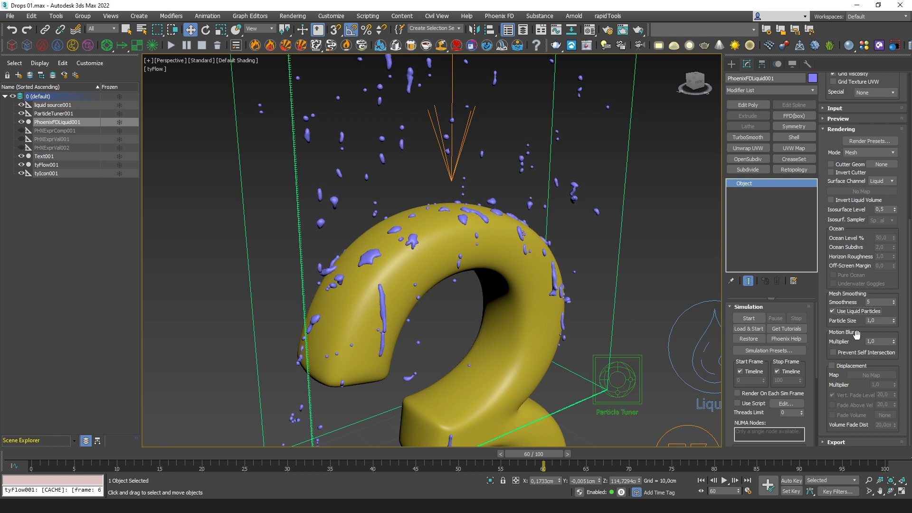
Step: Examine the smoothed drops around the 3 and review the liquid simulator's output particle and grid channels
middle_click_drag(510, 198, 519, 219)
scroll(455, 245, "up", 3)
scroll(455, 245, "down", 3)
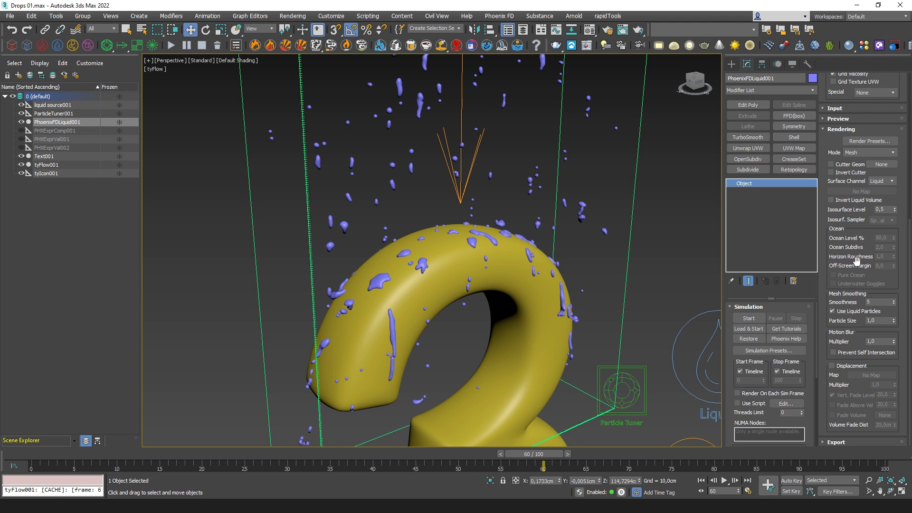
scroll(858, 260, "up", 5)
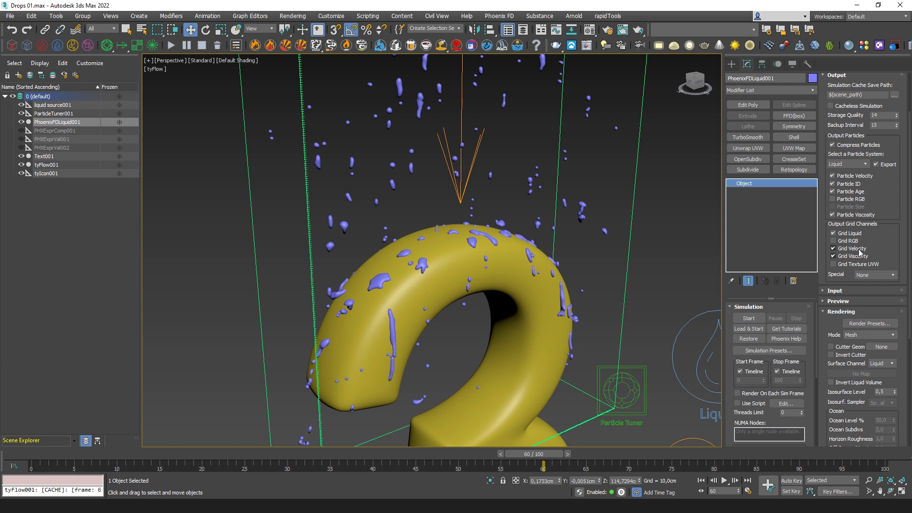
left_click_drag(843, 417, 831, 234)
scroll(832, 234, "up", 5)
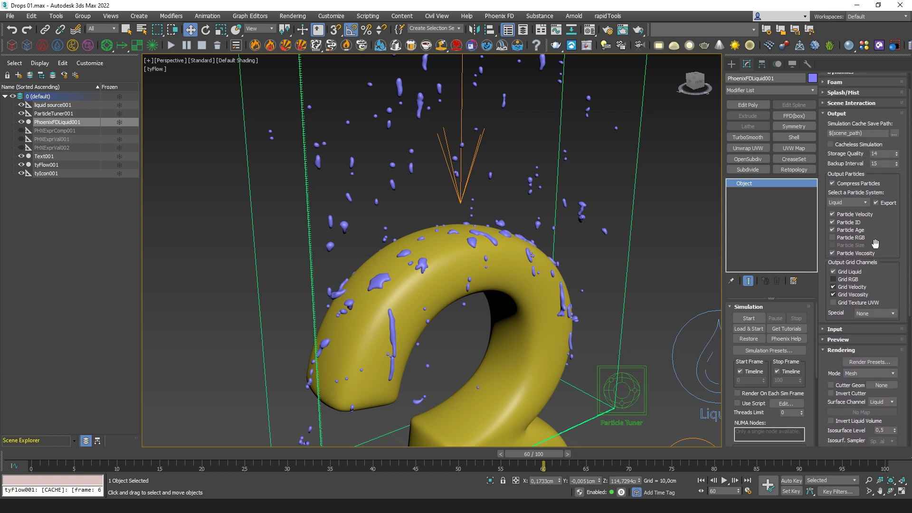
middle_click_drag(510, 277, 539, 215)
scroll(438, 230, "up", 2)
scroll(437, 229, "down", 2)
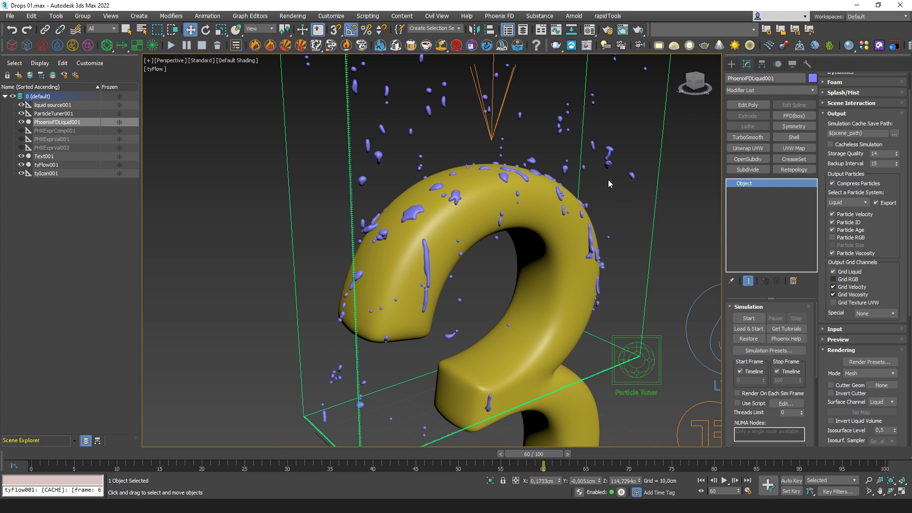
Step: Assign Material #1 to the number 3 and give it the Plastic preset with Reflect on back side enabled
left_click(589, 31)
left_click_drag(433, 127, 249, 63)
left_click_drag(194, 98, 473, 223)
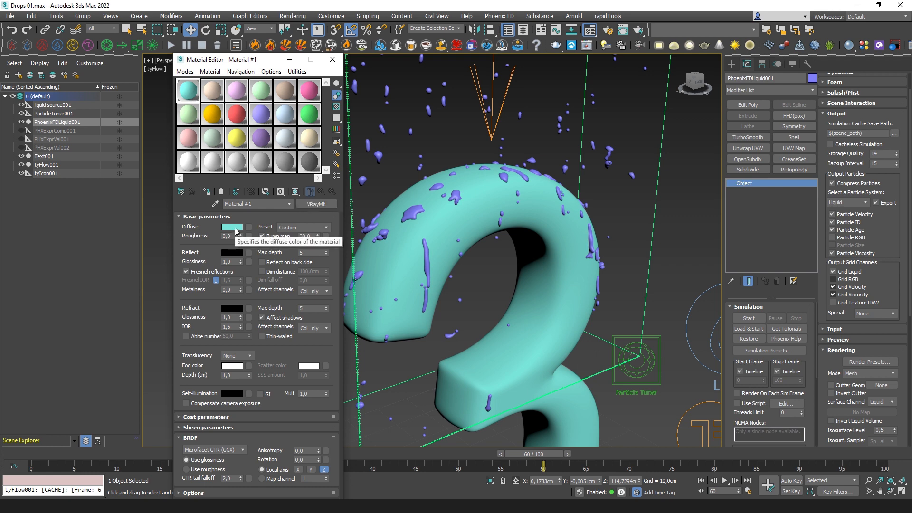
left_click(314, 233)
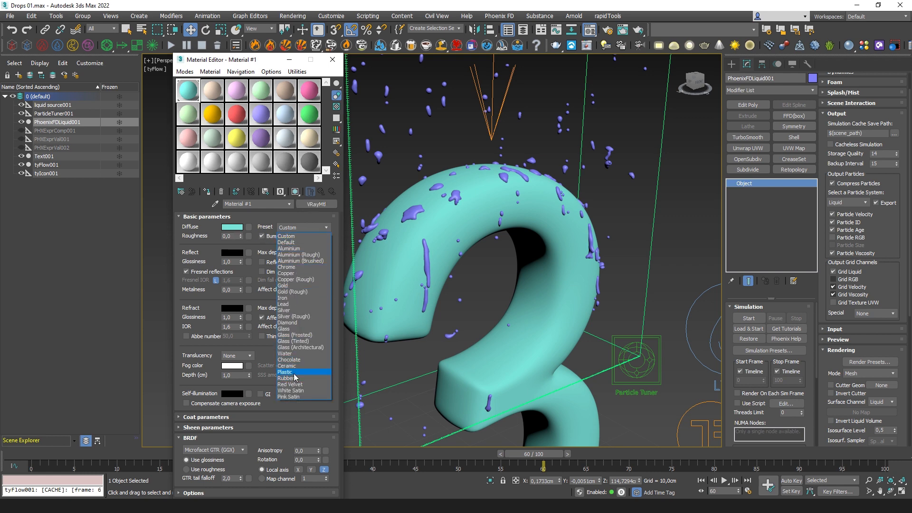
left_click(292, 378)
left_click(262, 262)
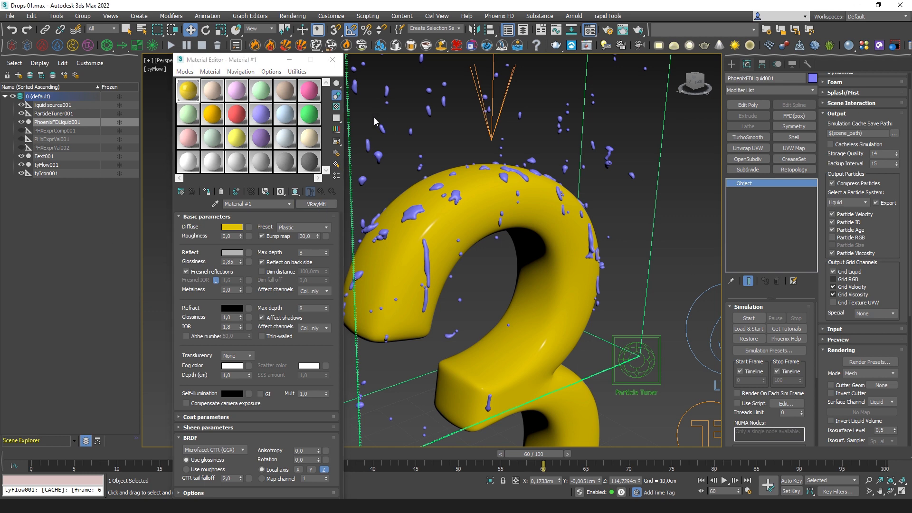
Step: Convert the material to a VRayBlendMtl, keeping the plastic as base material, and copy it into coat material 1
left_click(315, 204)
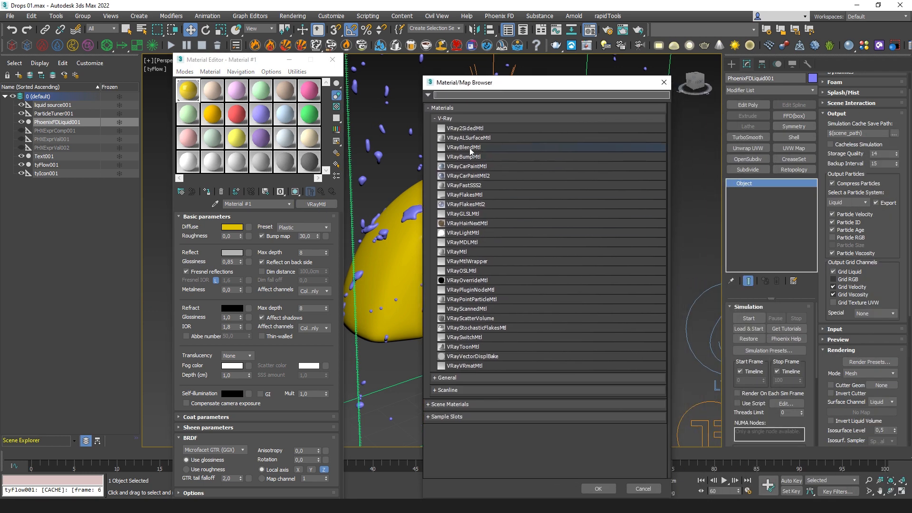
double_click(471, 147)
left_click(239, 343)
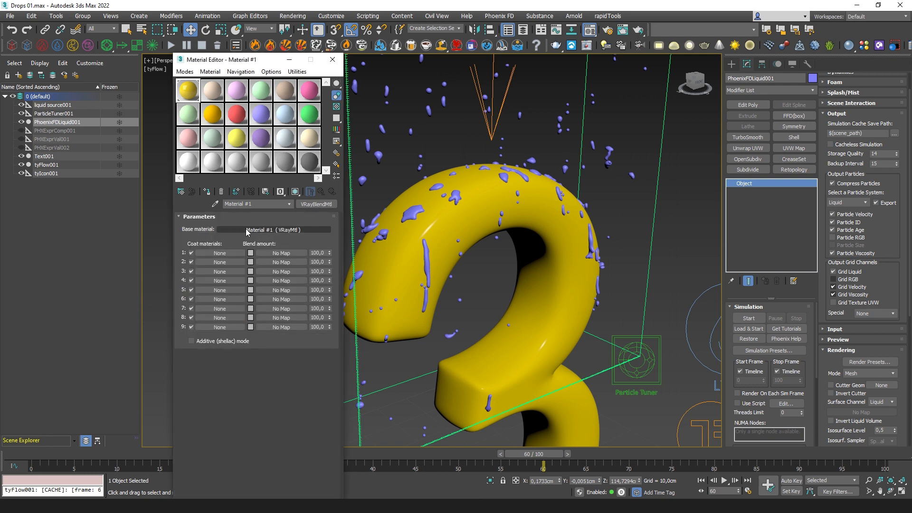
left_click_drag(264, 234, 229, 254)
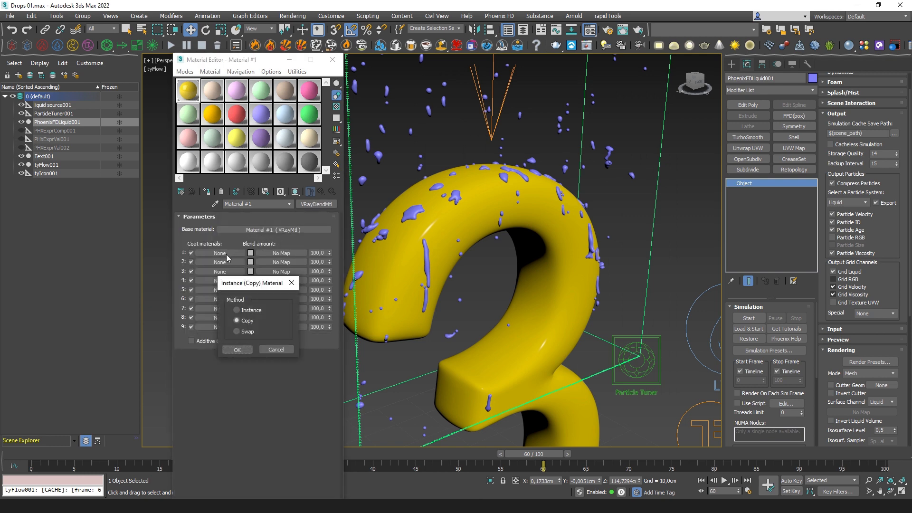
left_click(237, 350)
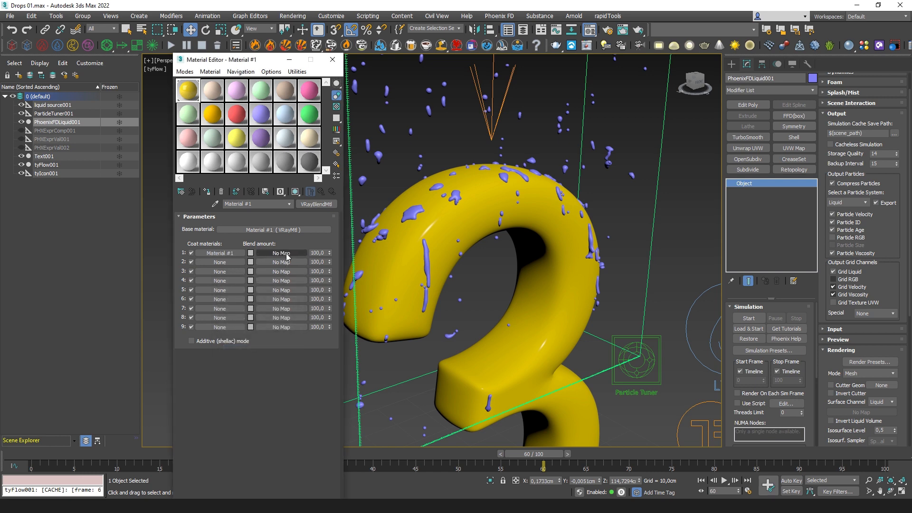
Step: Assign a PhoenixFDParticleTex map as the blend amount of coat material 1
left_click(286, 254)
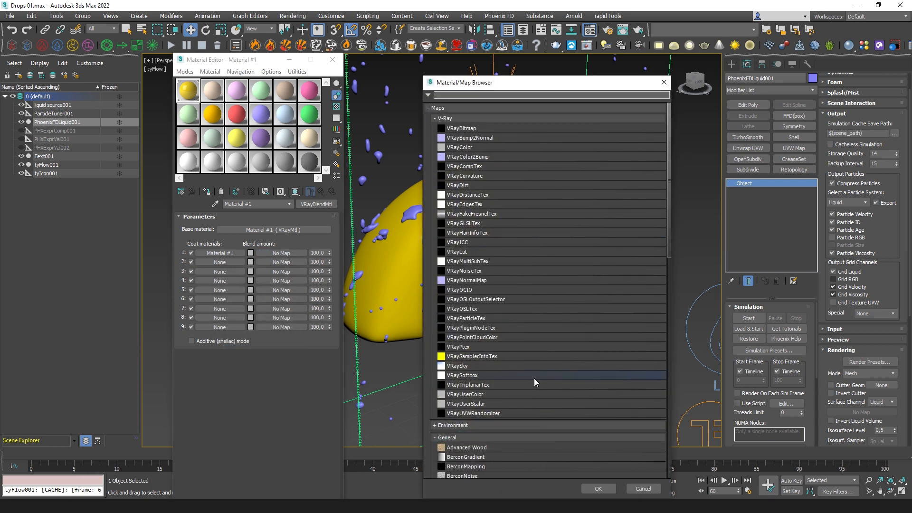
scroll(528, 356, "down", 15)
scroll(528, 354, "down", 5)
left_click(484, 434)
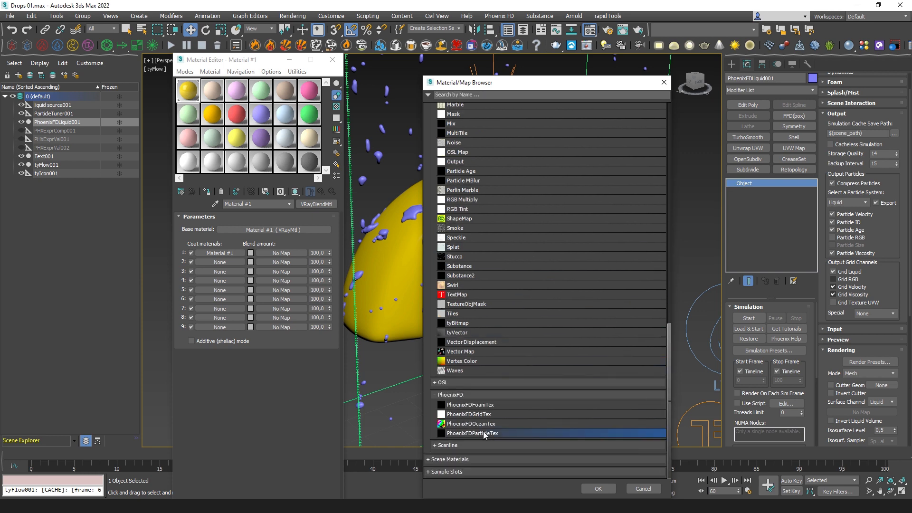
double_click(483, 433)
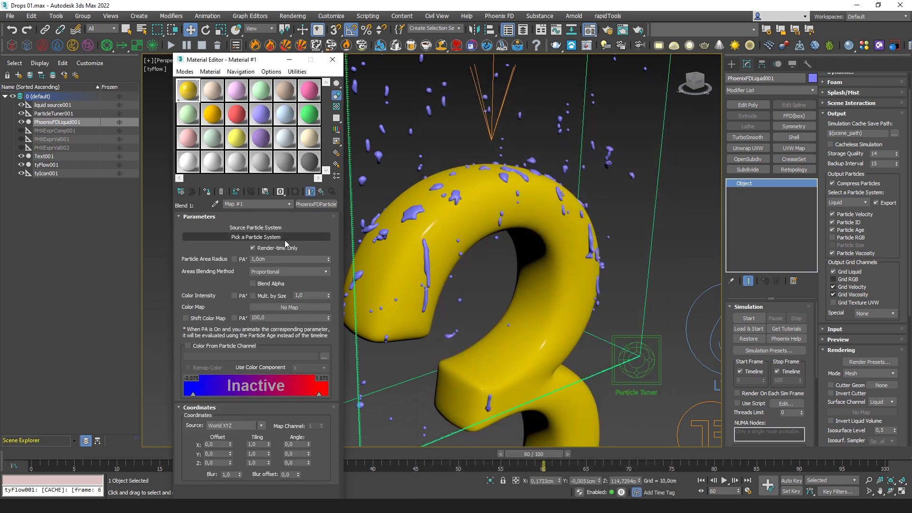
Step: Use Particles [WetMap] of [PhoenixFDLiquid001] as the texture's source particle system
left_click(286, 244)
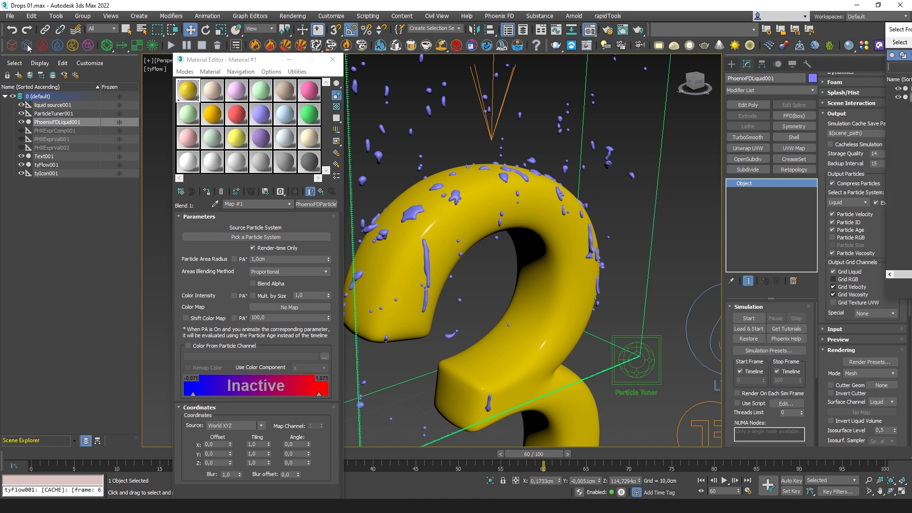
left_click(477, 215)
left_click(565, 412)
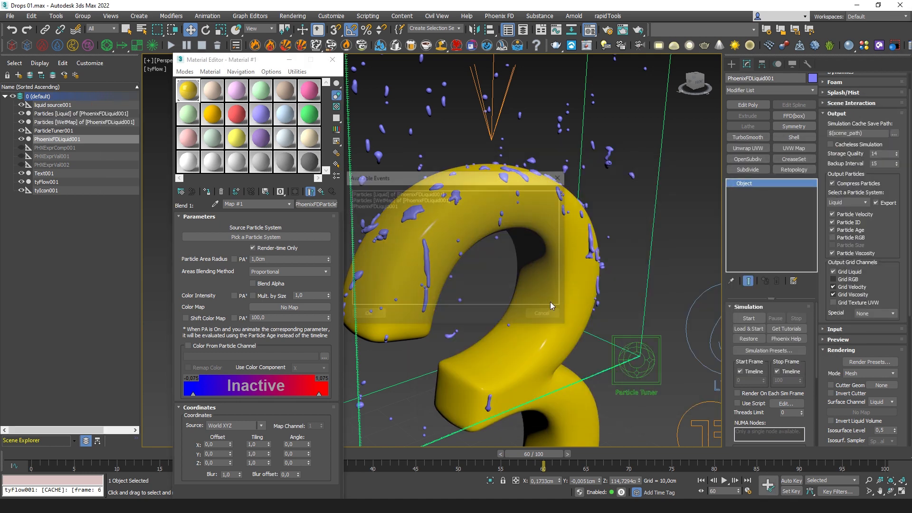
left_click(389, 199)
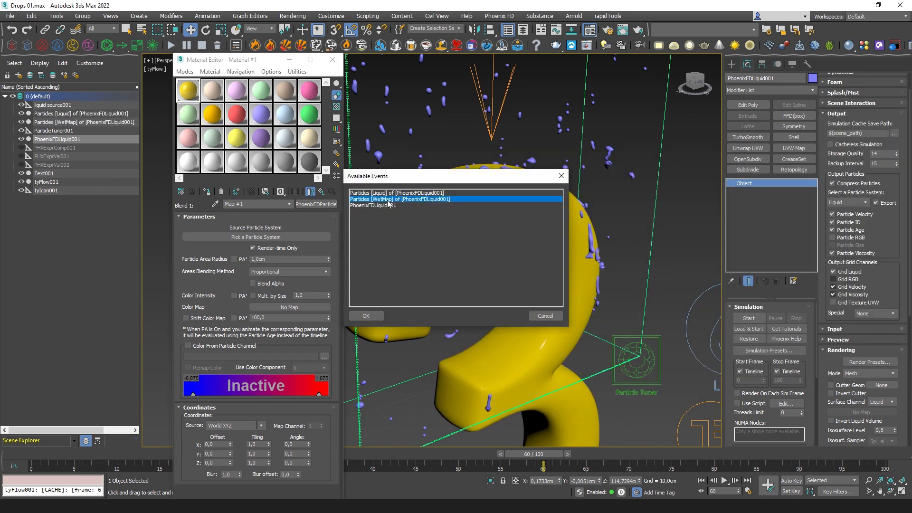
left_click(367, 316)
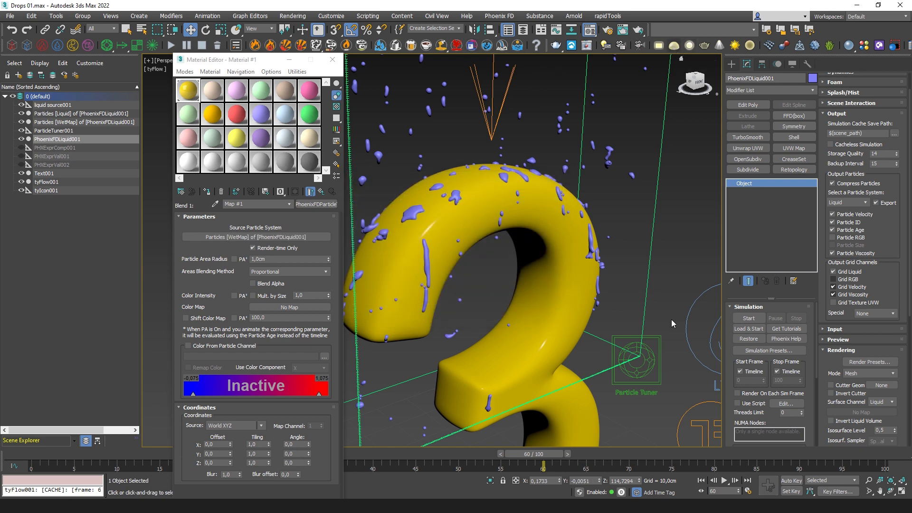
Step: Place a V-Ray dome light beside the number 3
left_click(674, 46)
left_click(655, 314)
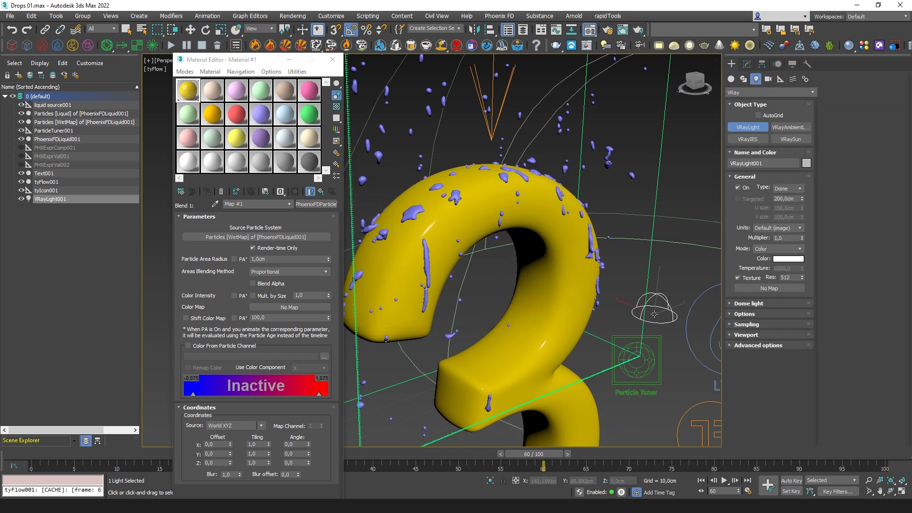
left_click(190, 30)
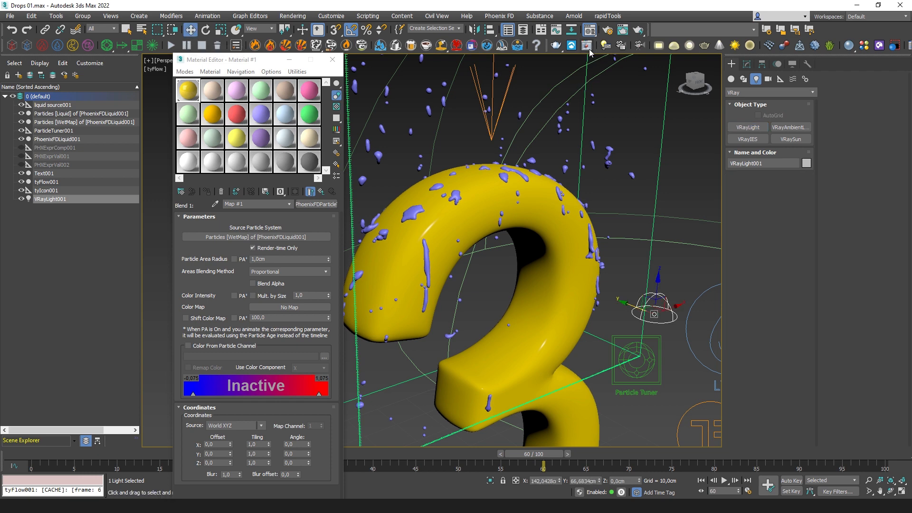
Step: Show the V-Ray Frame Buffer and start an interactive render of the number 3 with its drops
left_click_drag(656, 63, 518, 47)
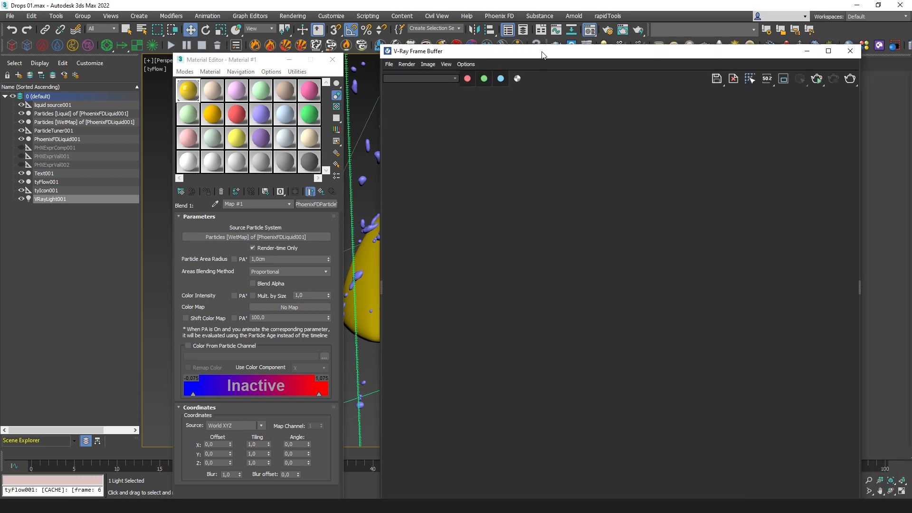
left_click_drag(350, 42, 515, 190)
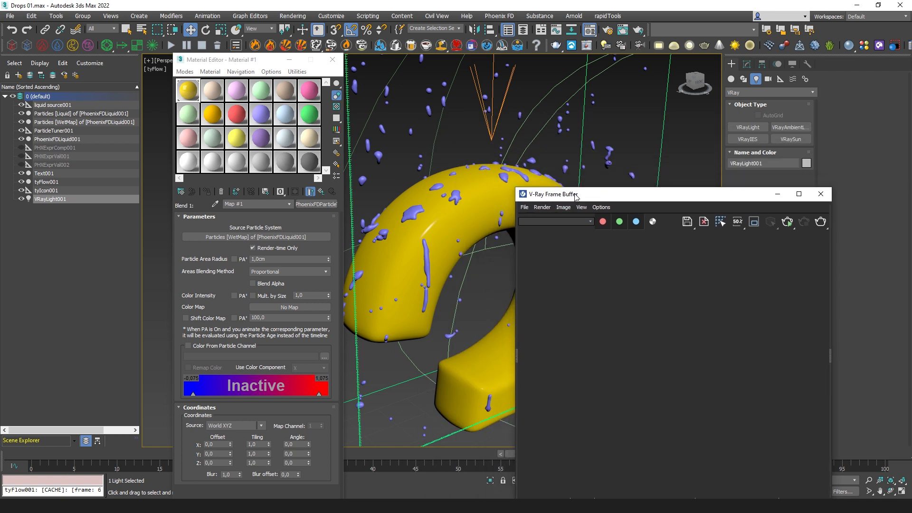
left_click_drag(572, 195, 479, 96)
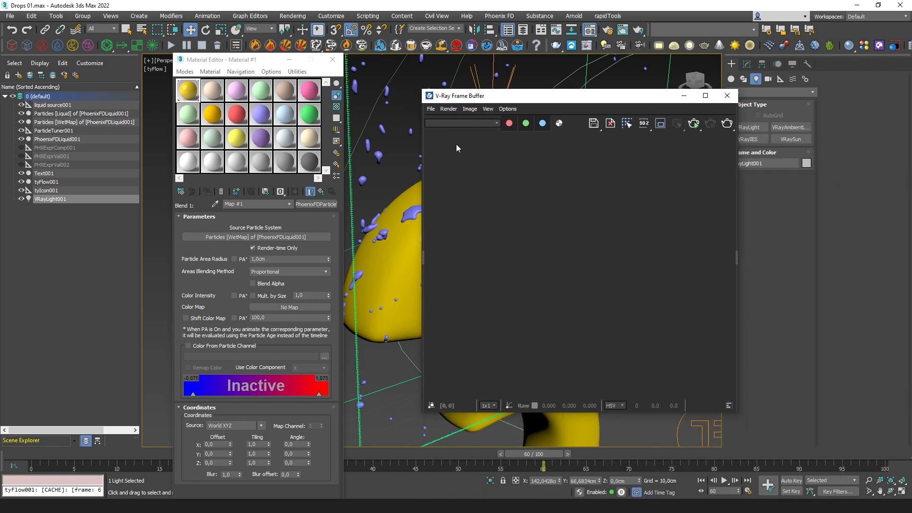
left_click(700, 126)
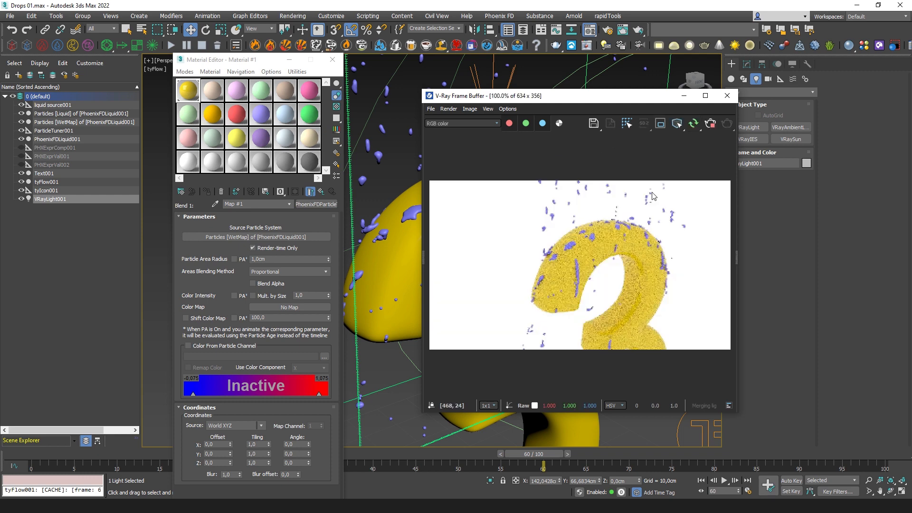
scroll(574, 279, "up", 1)
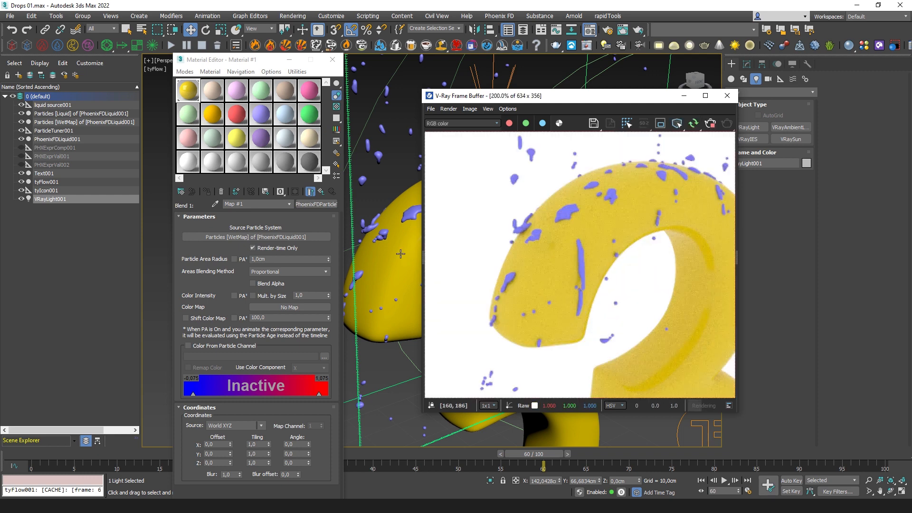
scroll(384, 247, "up", 2)
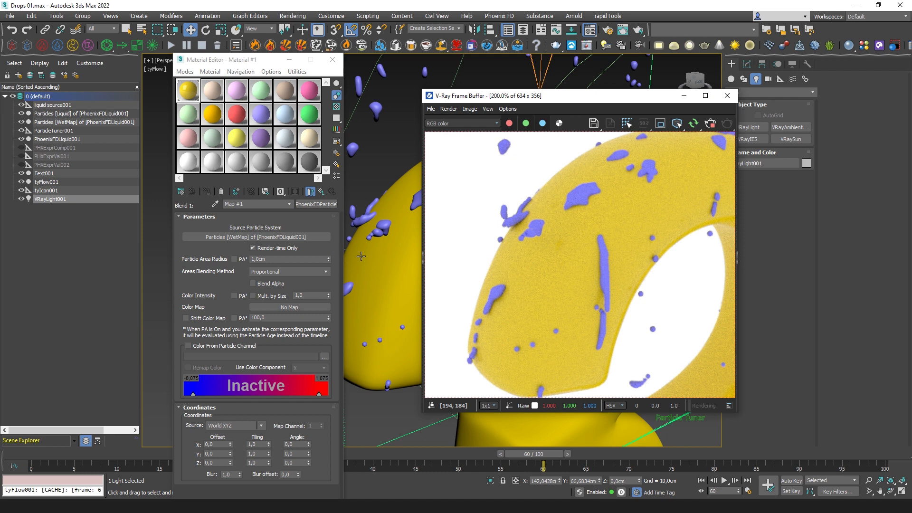
Step: Brighten the reflection color of the coat 1 material to near white and set its reflection glossiness to 0,9
left_click(321, 191)
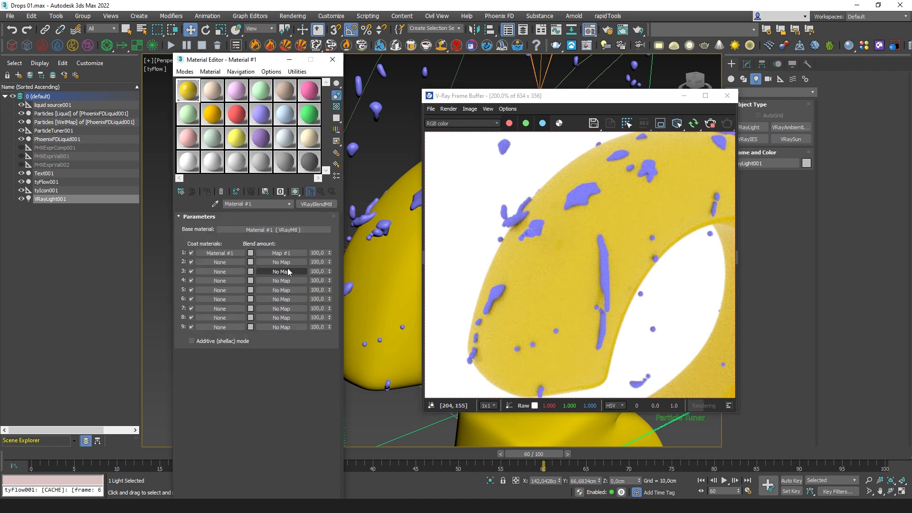
left_click(220, 252)
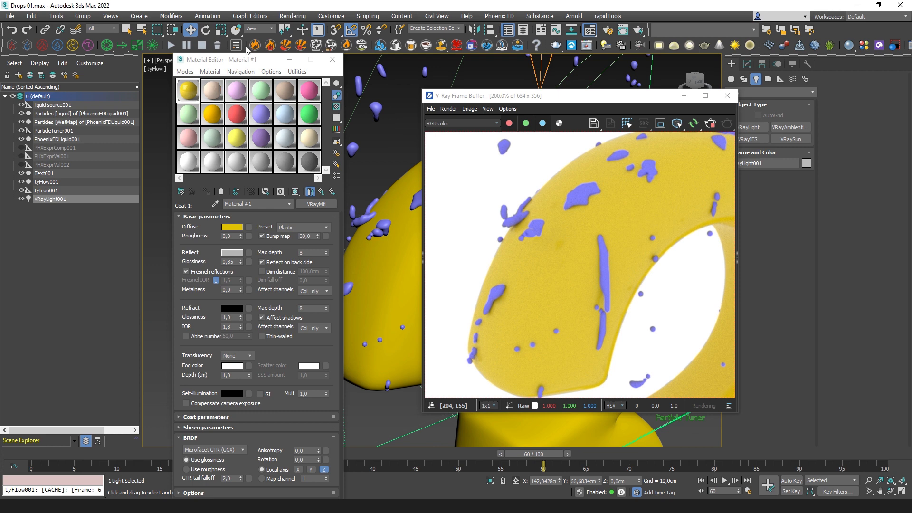
left_click(232, 253)
left_click_drag(473, 178, 473, 194)
left_click(552, 206)
left_click_drag(236, 262, 187, 256)
type("0,9")
key("Return")
Step: Darken the coat 1 material's diffuse yellow to a color value of 133
left_click(232, 227)
left_click_drag(319, 331, 306, 335)
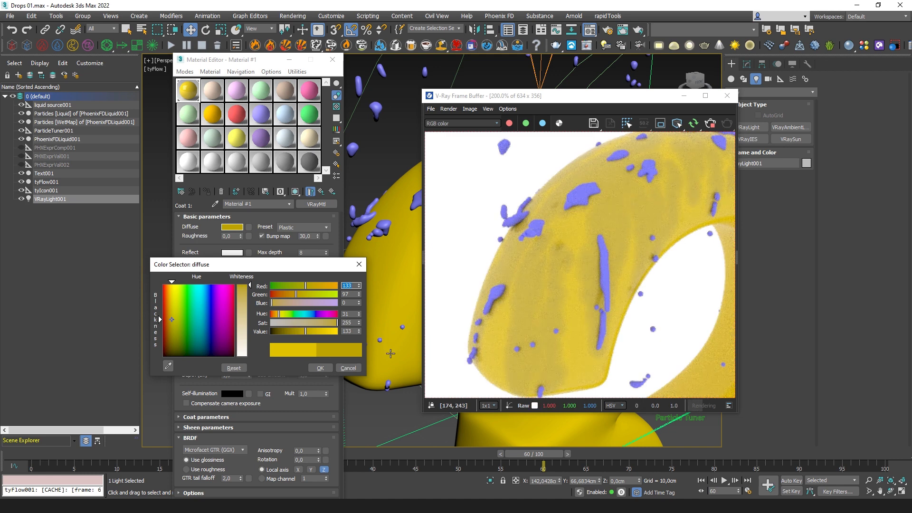
left_click(320, 368)
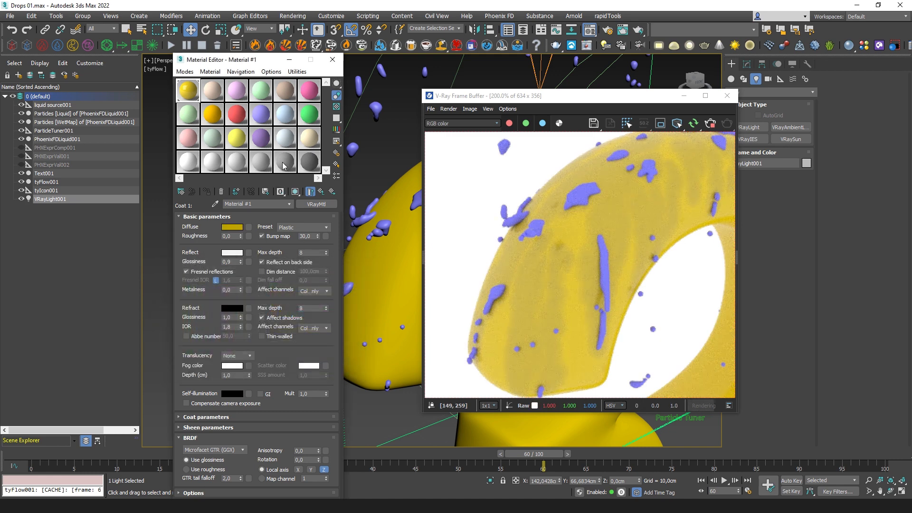
Step: In the coat's particle texture, try a Particle Area Radius of 0,4 cm and reduce it to 0,3 cm
left_click(321, 192)
left_click(278, 254)
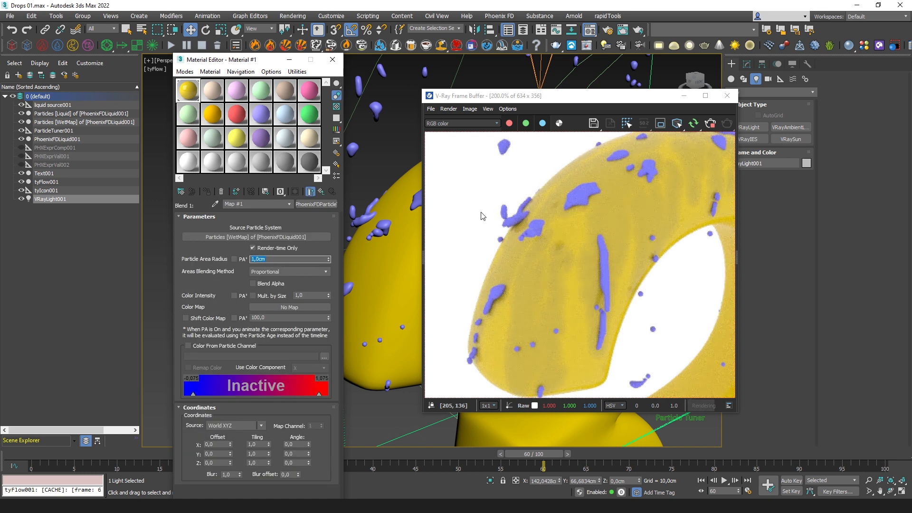
type("0,4")
key("Return")
type("0,3")
key("Return")
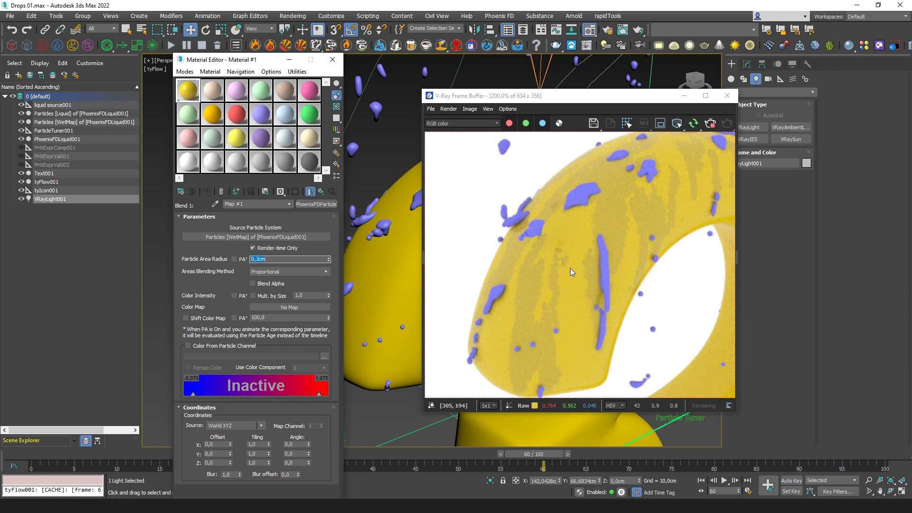
Step: Change the Areas Blending Method to Equal and restart the interactive render at frame 26
left_click(281, 272)
left_click(276, 284)
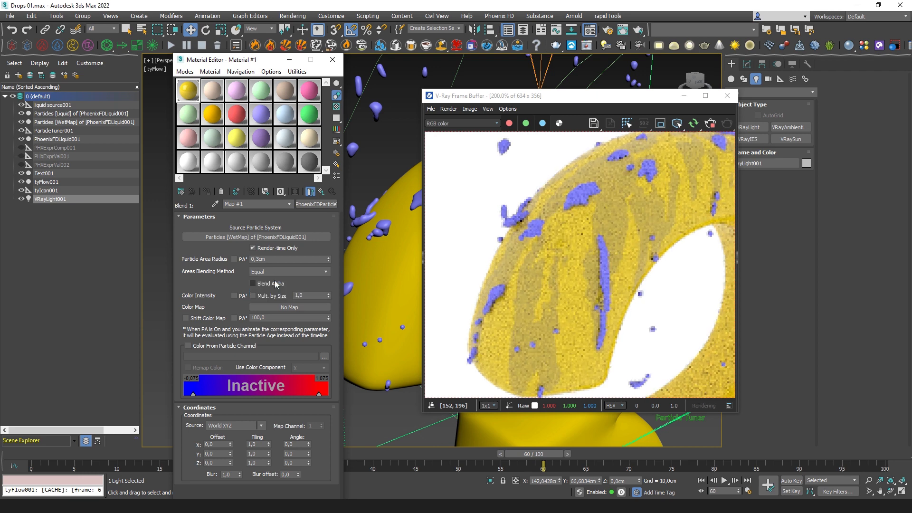
left_click(714, 125)
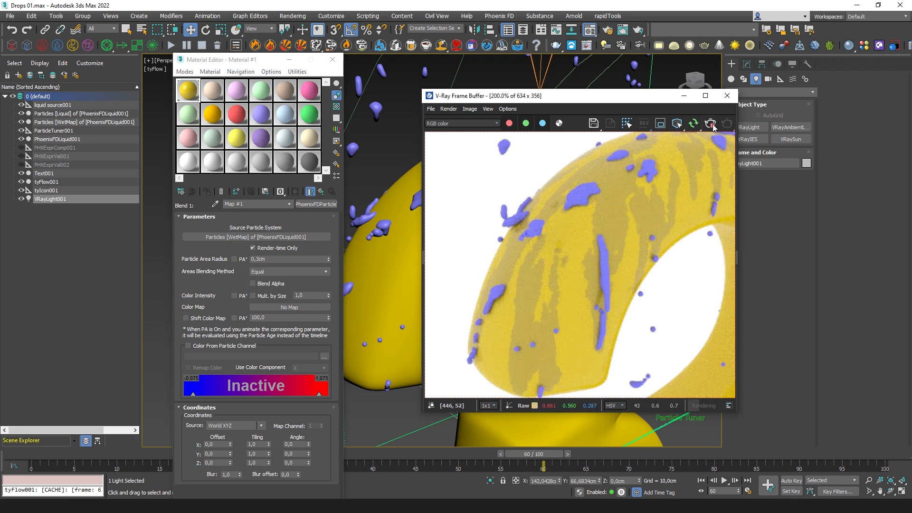
left_click_drag(543, 454, 254, 466)
left_click(695, 123)
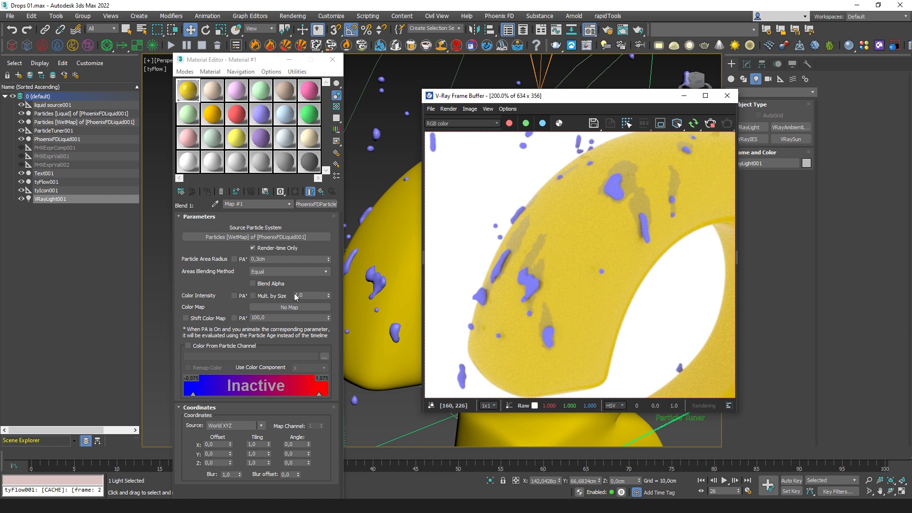
Step: Return the Areas Blending Method to Proportional and set the Particle Area Radius to 0,35 cm, after trying 0,4 cm
left_click(279, 273)
left_click(274, 288)
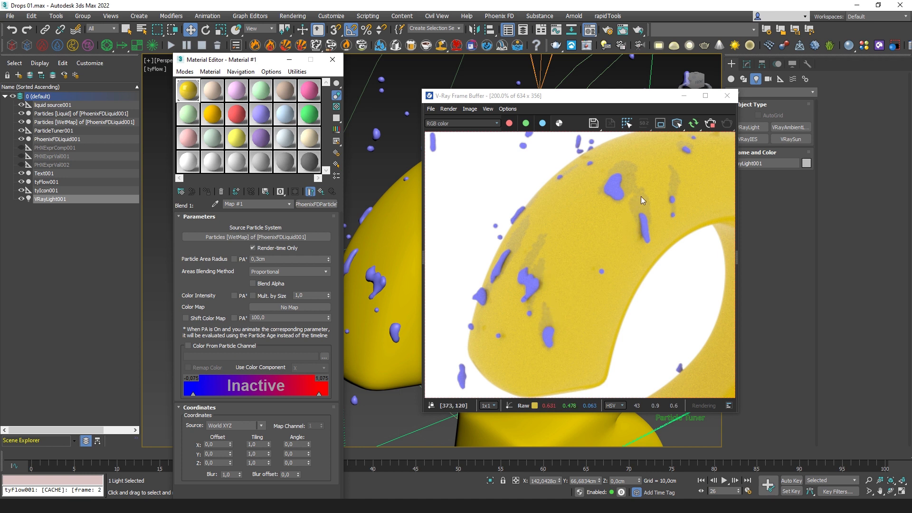
left_click_drag(270, 260, 206, 255)
type(",4")
key("Return")
type(",35")
key("Return")
scroll(592, 255, "down", 1)
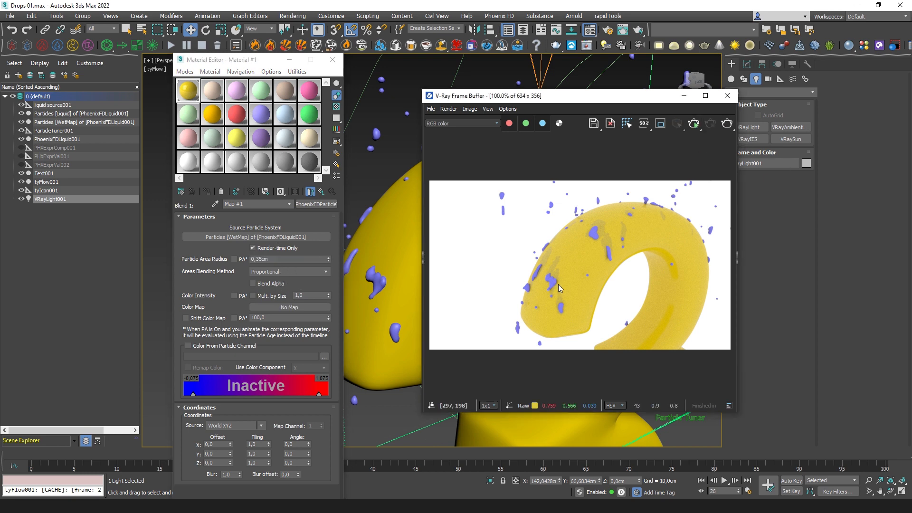
Step: Close the render window and move the Particle Tuner helper to just below the number 3
left_click(727, 95)
scroll(491, 295, "down", 5)
middle_click_drag(492, 295, 575, 316, "alt")
middle_click_drag(421, 255, 504, 257)
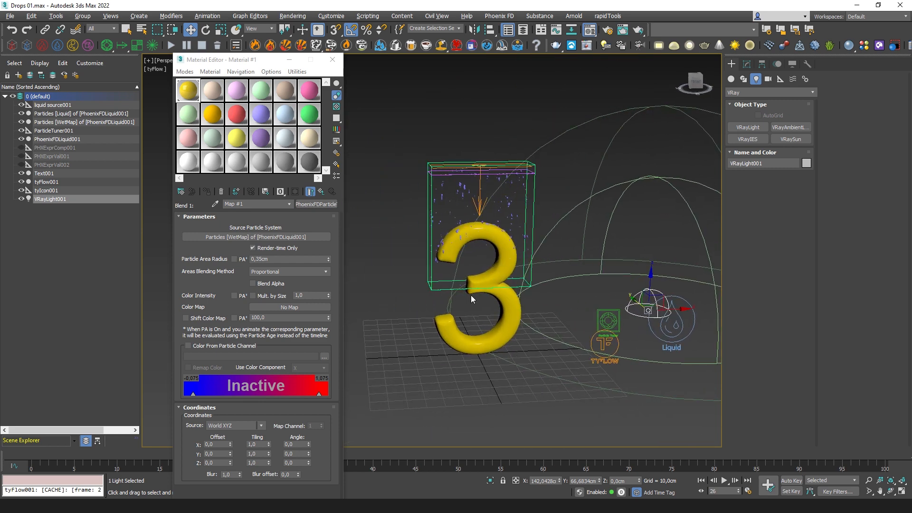
left_click(569, 284)
middle_click_drag(628, 303, 593, 285)
left_click(581, 299)
left_click_drag(596, 309, 427, 348)
middle_click_drag(464, 367, 522, 323)
Step: Close the material editor, then make one copy of the Particle Tuner and place it beside the original
left_click(333, 59)
middle_click_drag(545, 271, 464, 283)
left_click_drag(426, 331, 516, 326, "shift")
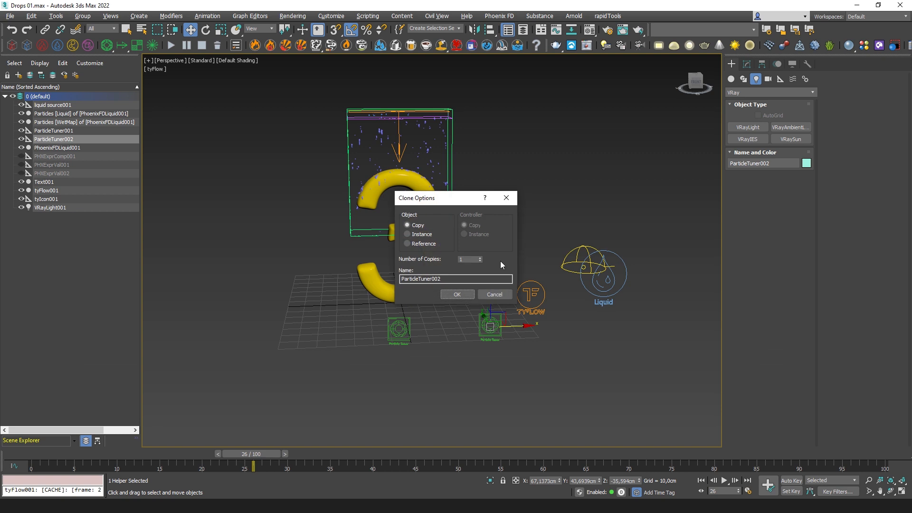
left_click(458, 294)
left_click(747, 64)
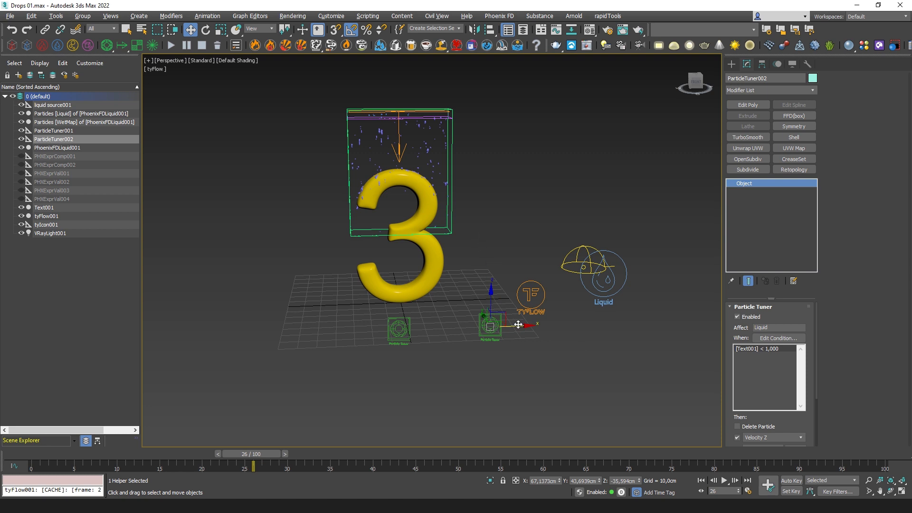
left_click_drag(518, 324, 471, 327)
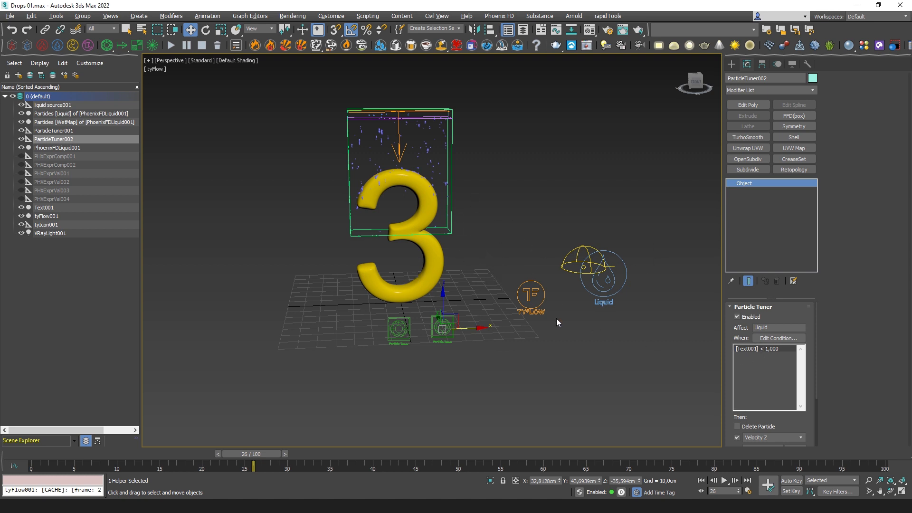
Step: In the copied Particle Tuner, change the affected property from Velocity Z to Viscosity, set to 0,1
scroll(757, 400, "down", 1)
left_click_drag(757, 400, 773, 340)
left_click(410, 335)
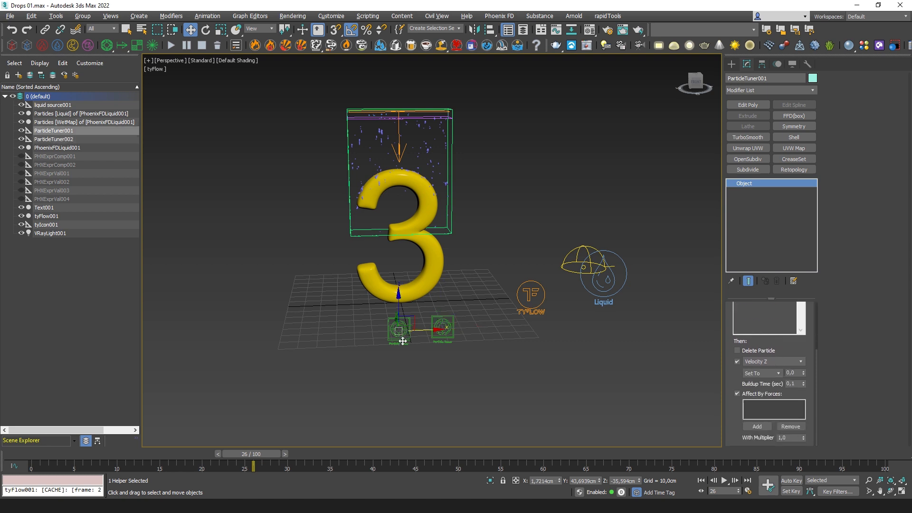
left_click(445, 332)
left_click_drag(783, 351, 782, 406)
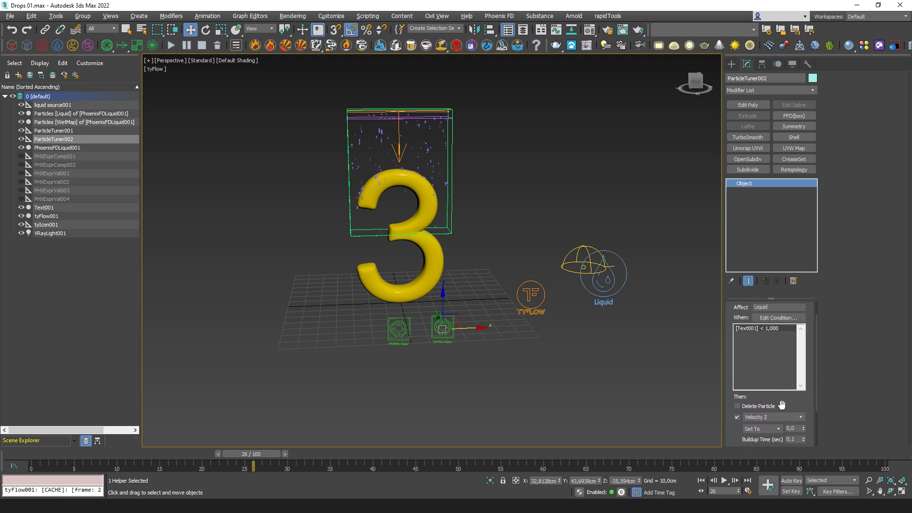
scroll(779, 404, "down", 3)
left_click(780, 363)
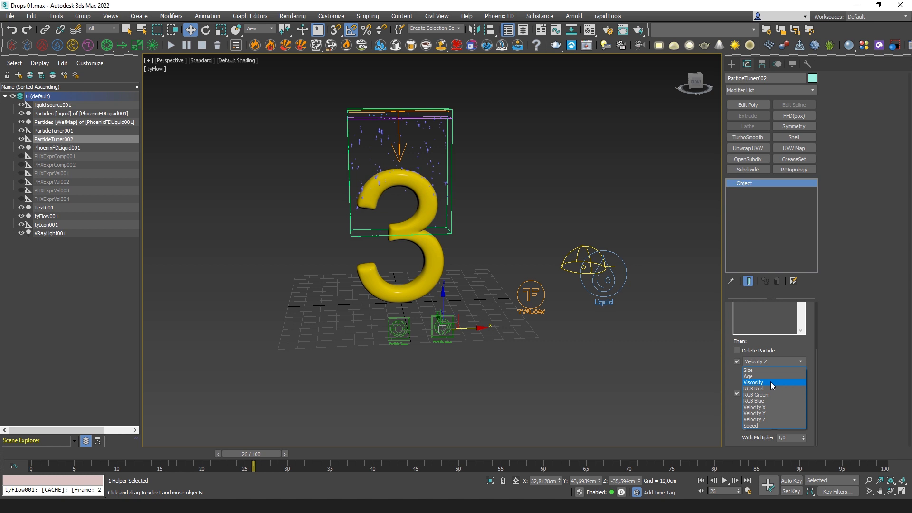
left_click(775, 379)
left_click(797, 373)
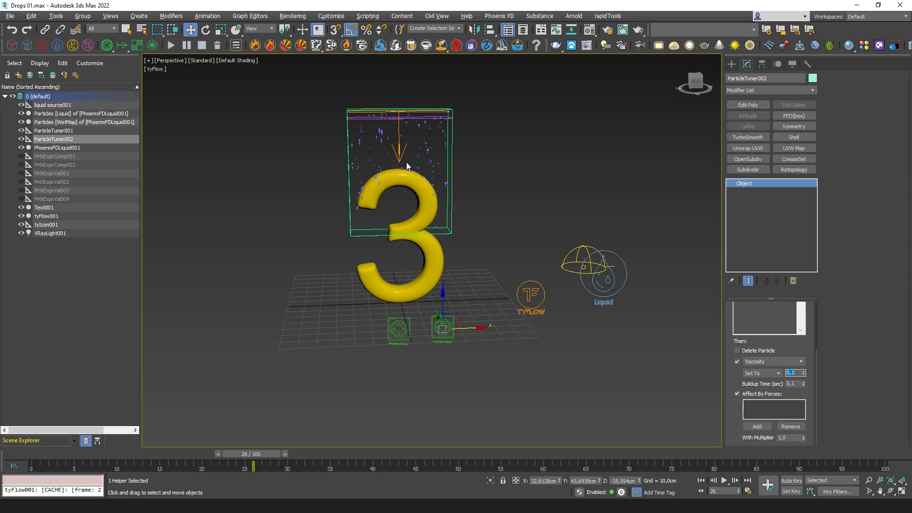
middle_click_drag(403, 178, 494, 204, "alt")
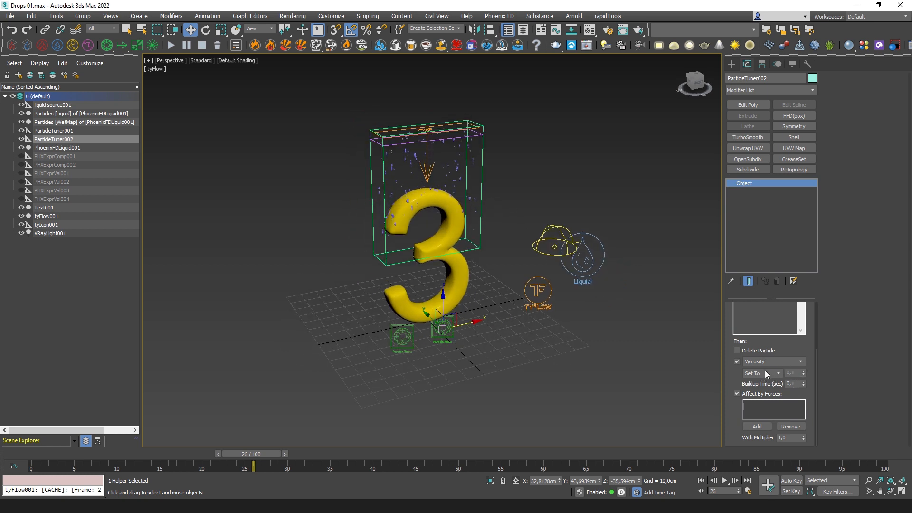
Step: Examine the drops around the upper curve of the number 3 and the condition and viscosity settings of the copied Particle Tuner
scroll(469, 232, "up", 3)
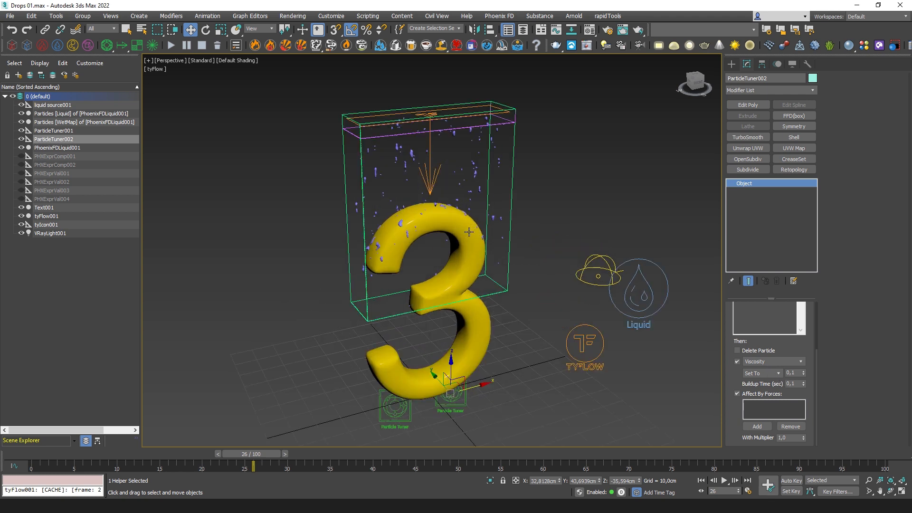
scroll(469, 232, "up", 2)
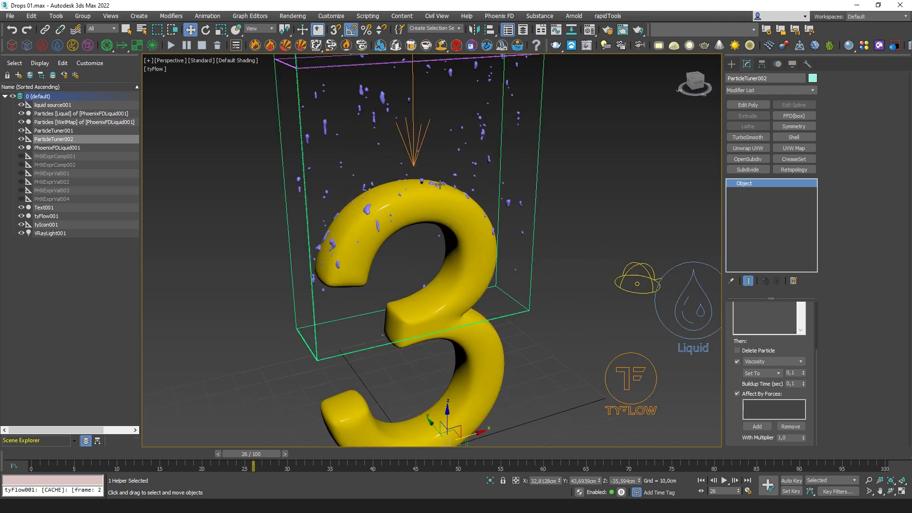
middle_click_drag(464, 215, 499, 222)
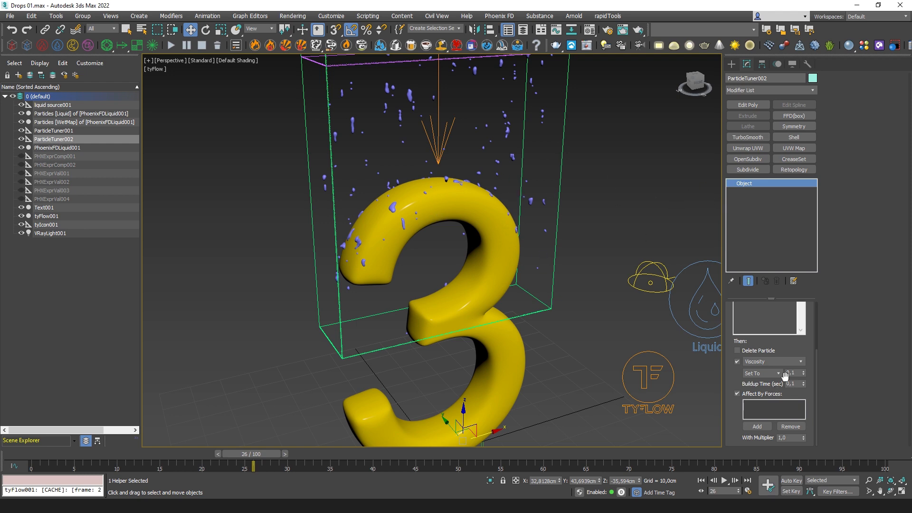
middle_click_drag(397, 186, 412, 193)
scroll(453, 210, "up", 3)
middle_click_drag(465, 177, 461, 214)
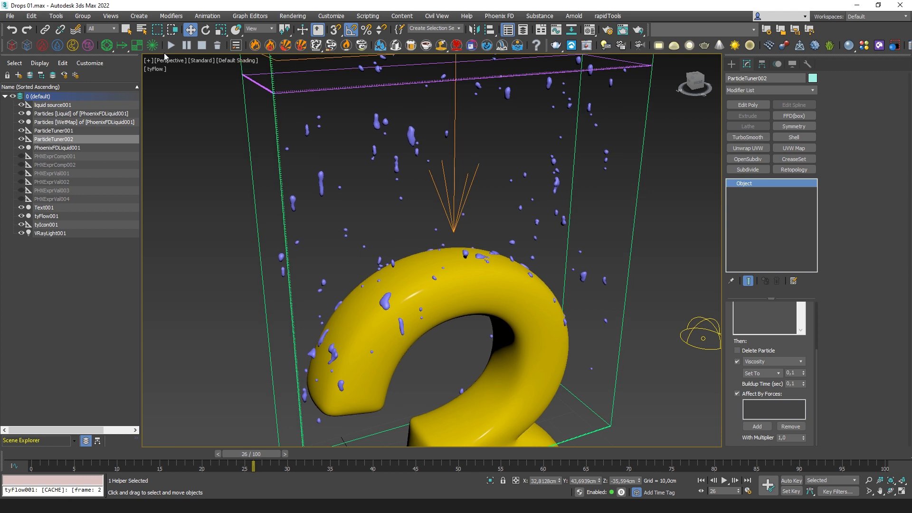
scroll(434, 252, "down", 10)
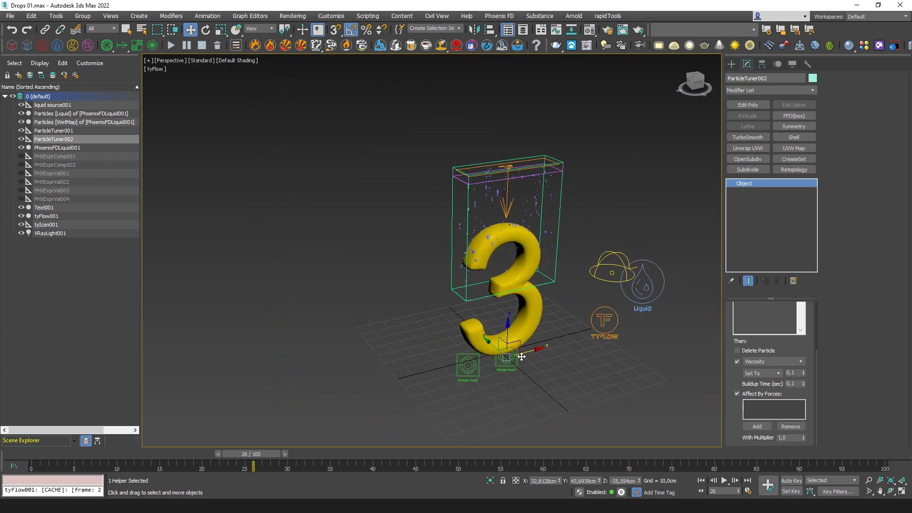
scroll(732, 343, "up", 4)
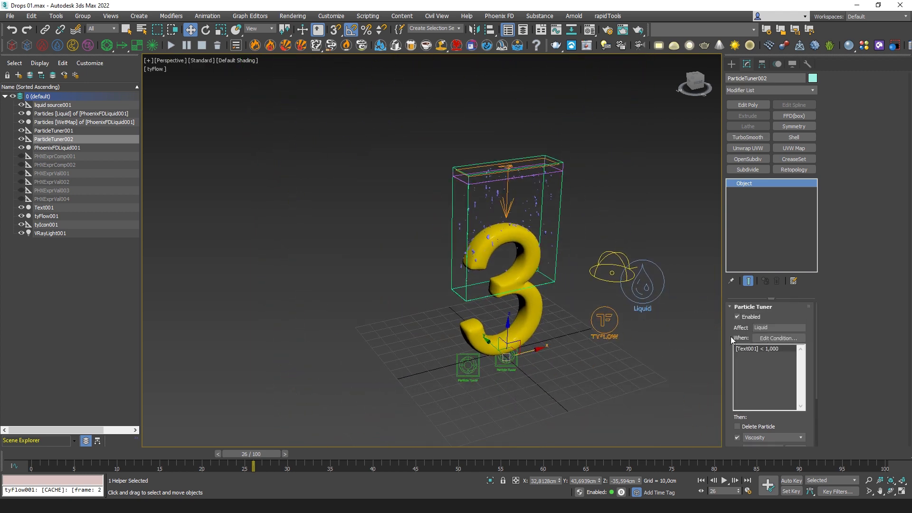
scroll(725, 403, "down", 3)
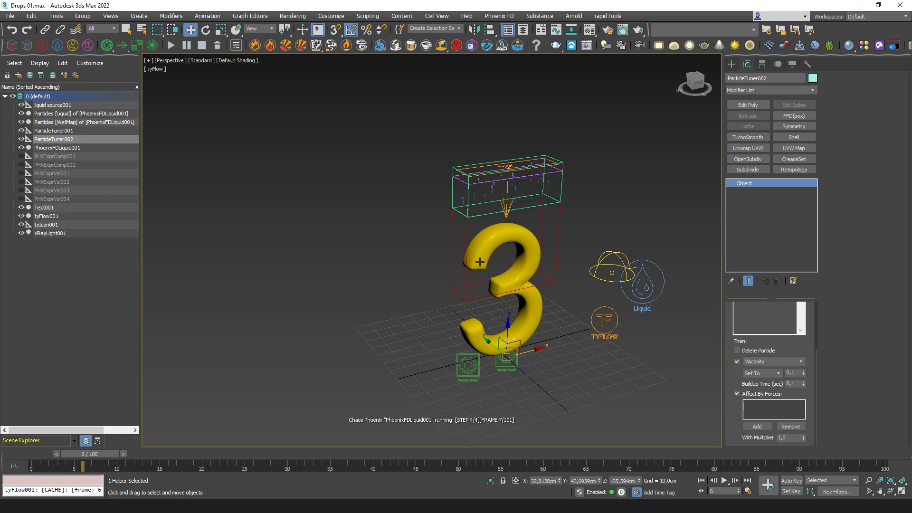
Step: Bring up the JCA_pingos reference video, compare its drops with the running simulation, and close the player
key("alt+Tab")
left_click_drag(557, 129, 351, 96)
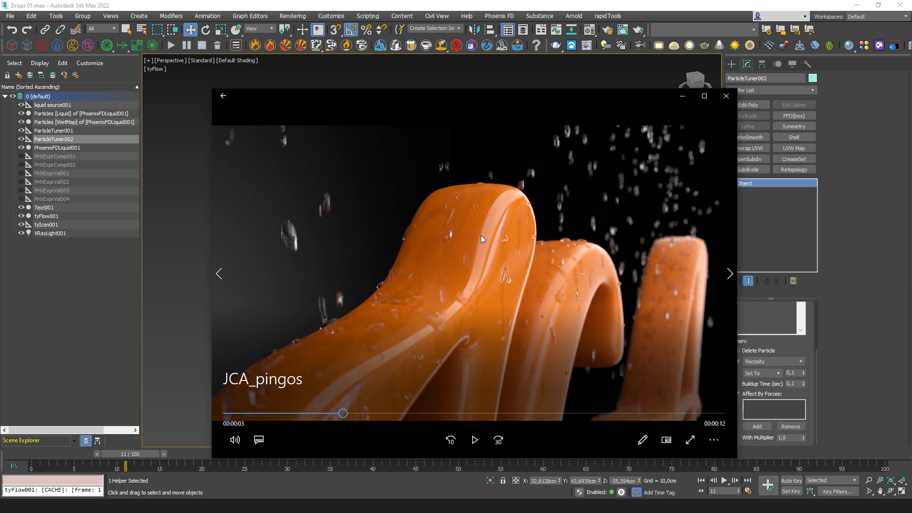
left_click_drag(547, 97, 244, 99)
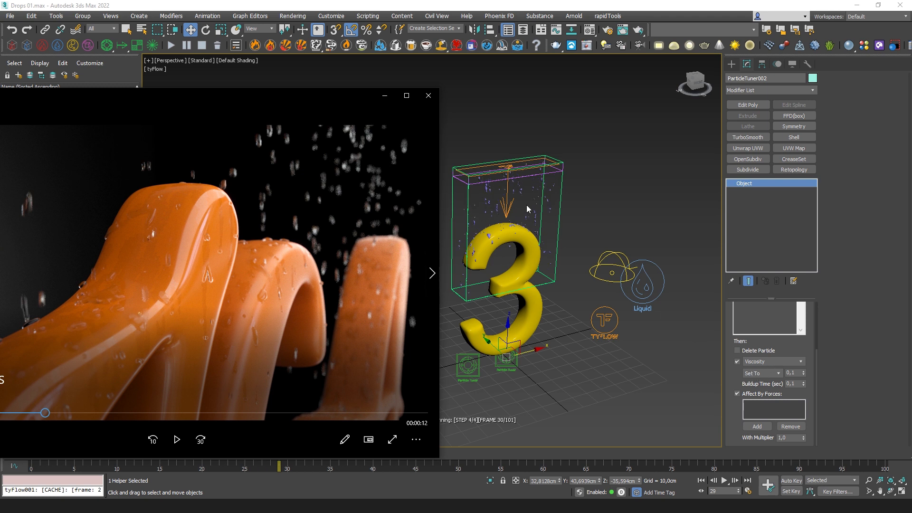
left_click_drag(326, 95, 501, 88)
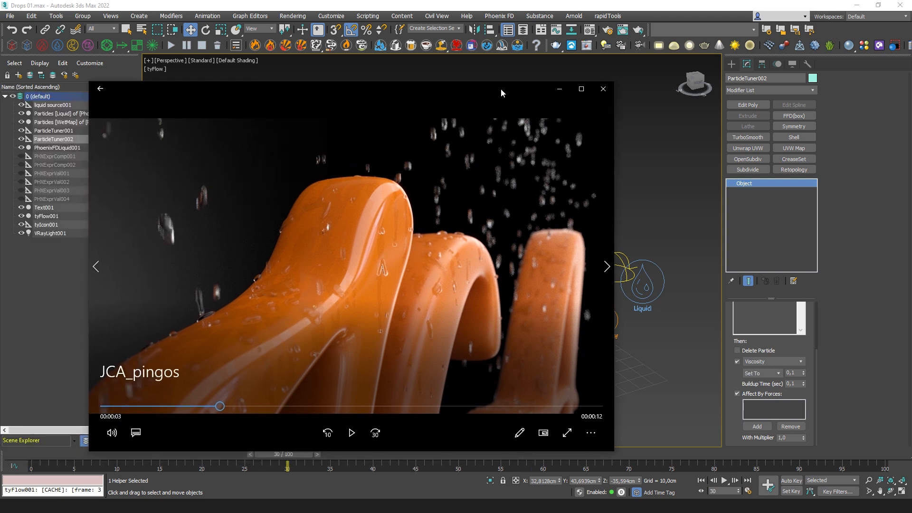
left_click(605, 91)
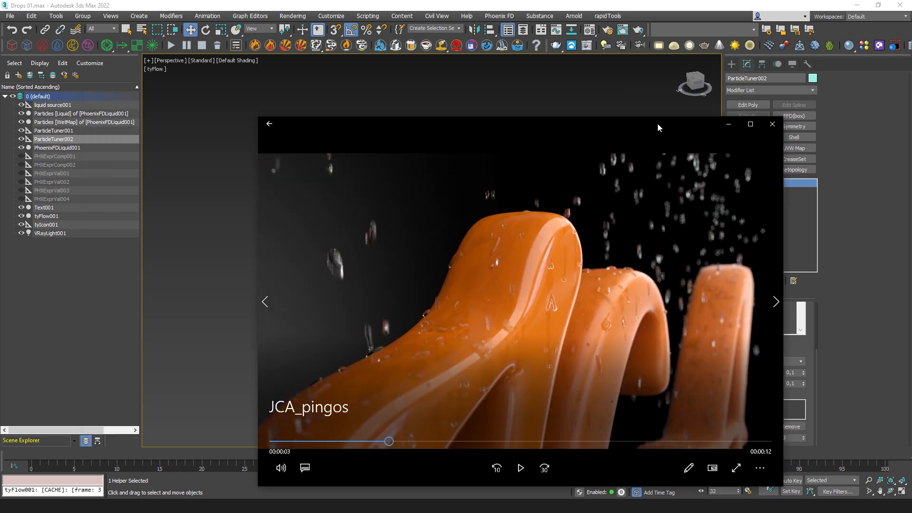
Step: Examine from several distances and angles how the simulated drops stick to and run down the upper curve of the number 3
scroll(532, 263, "up", 6)
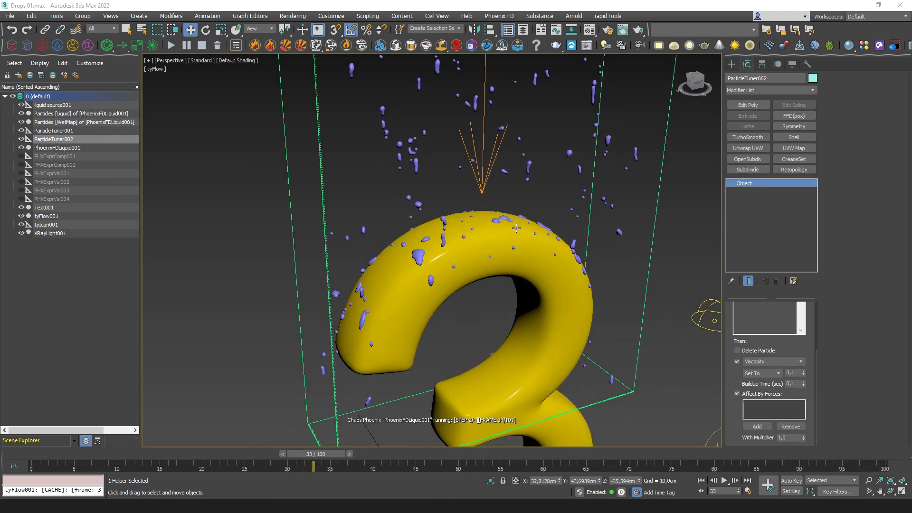
middle_click_drag(600, 254, 572, 245, "alt")
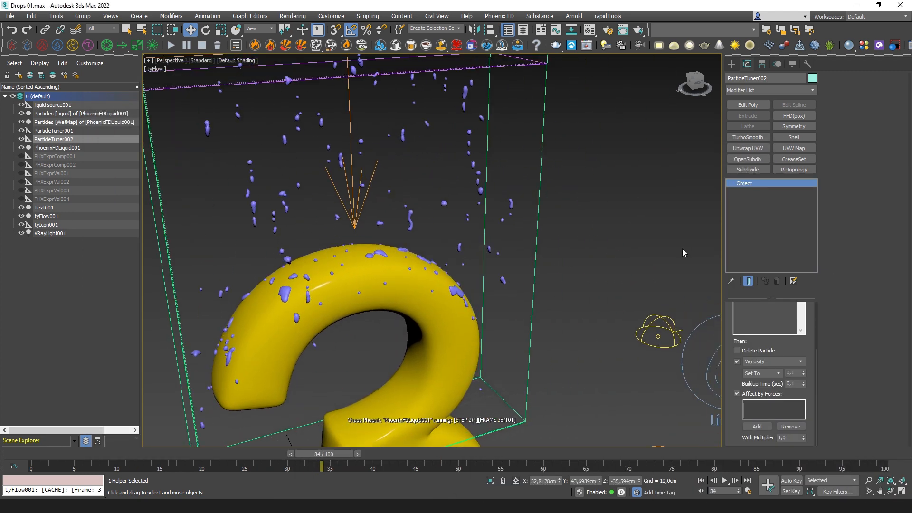
middle_click_drag(513, 276, 405, 281, "alt")
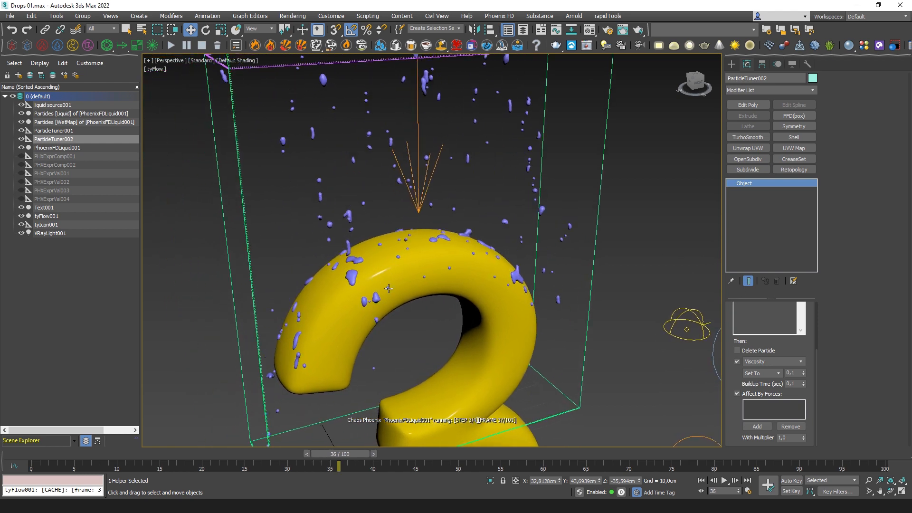
scroll(421, 295, "down", 4)
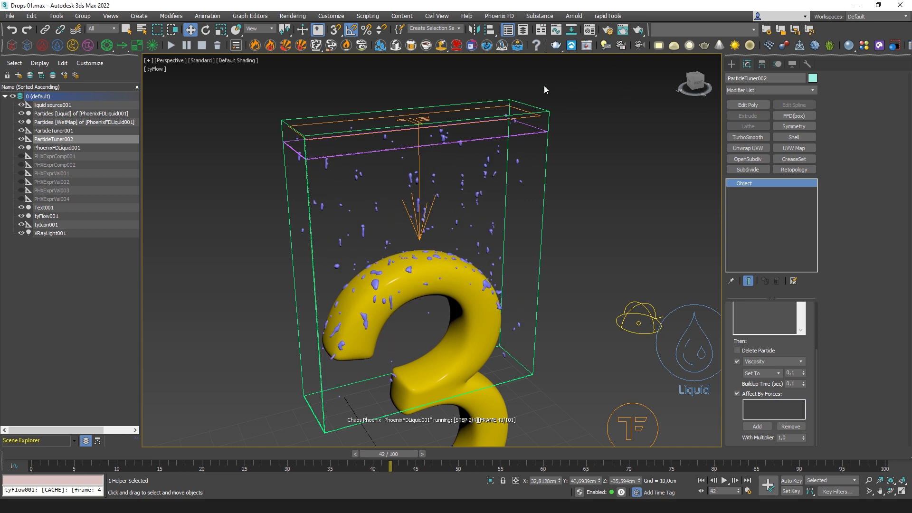
scroll(555, 208, "down", 5)
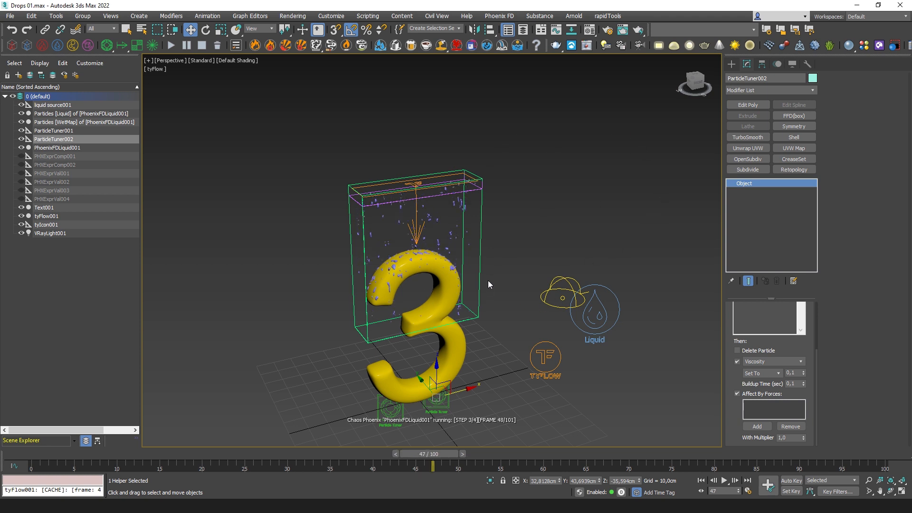
scroll(488, 281, "up", 3)
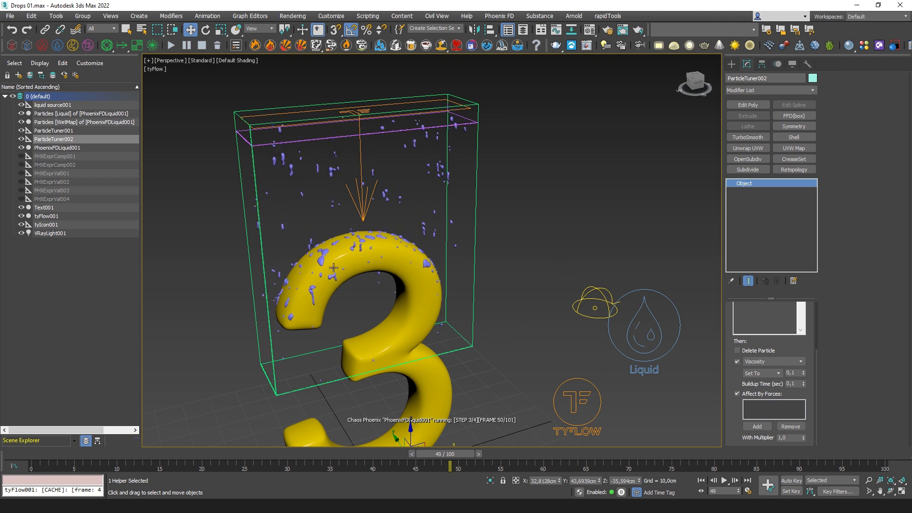
middle_click_drag(489, 297, 514, 281)
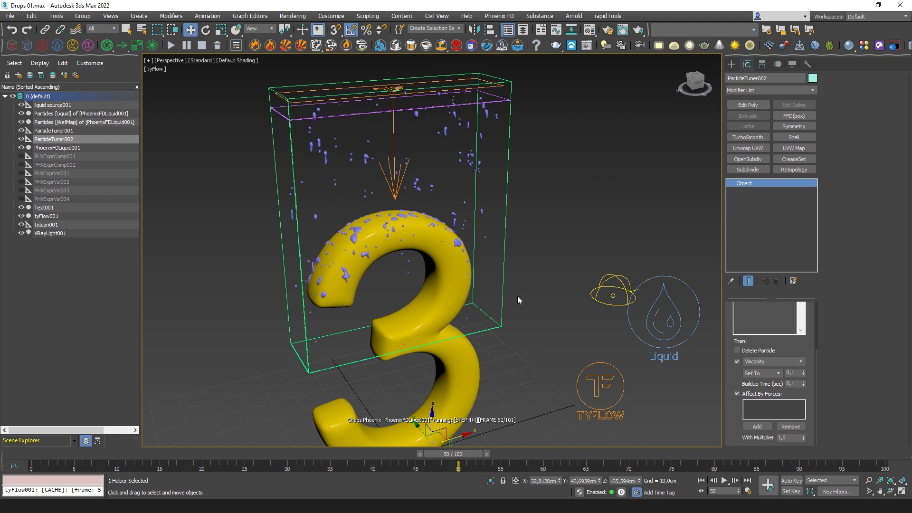
Step: Open the tyFlow editor, review the Birth operator's emission settings, and close the editor
left_click(599, 385)
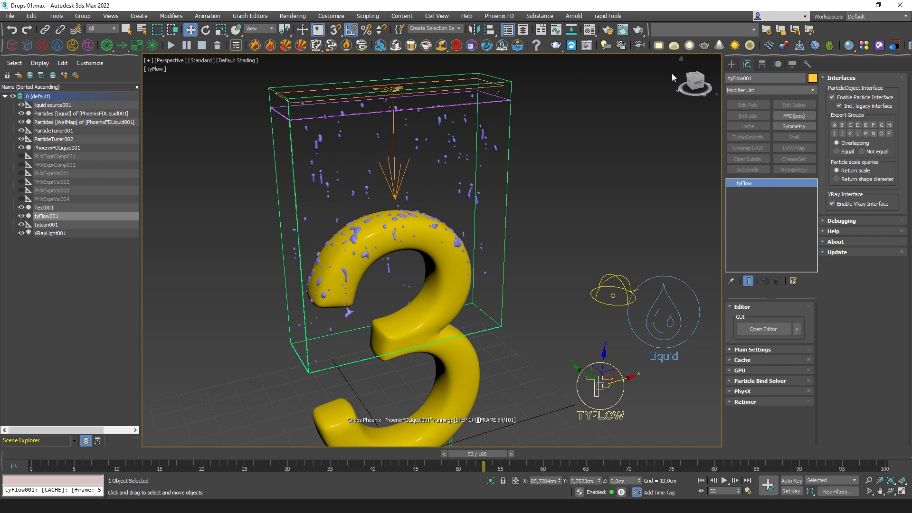
left_click(763, 329)
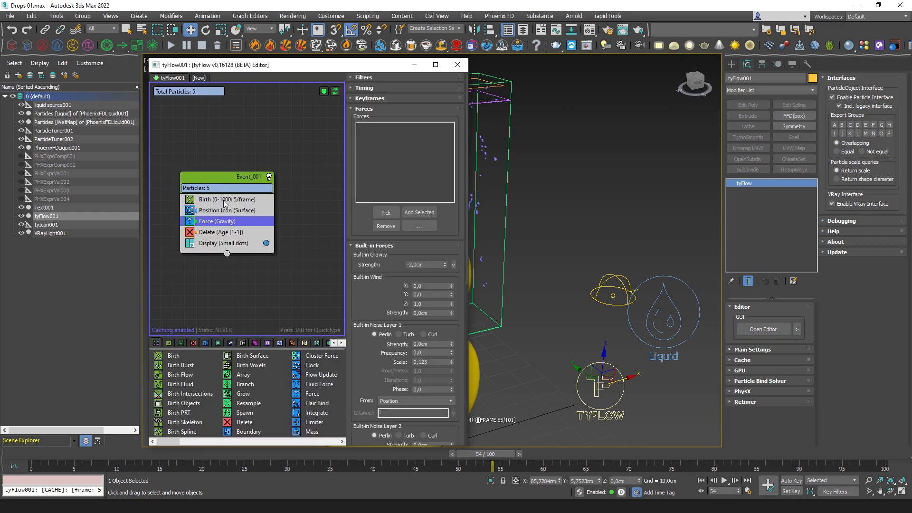
left_click(223, 199)
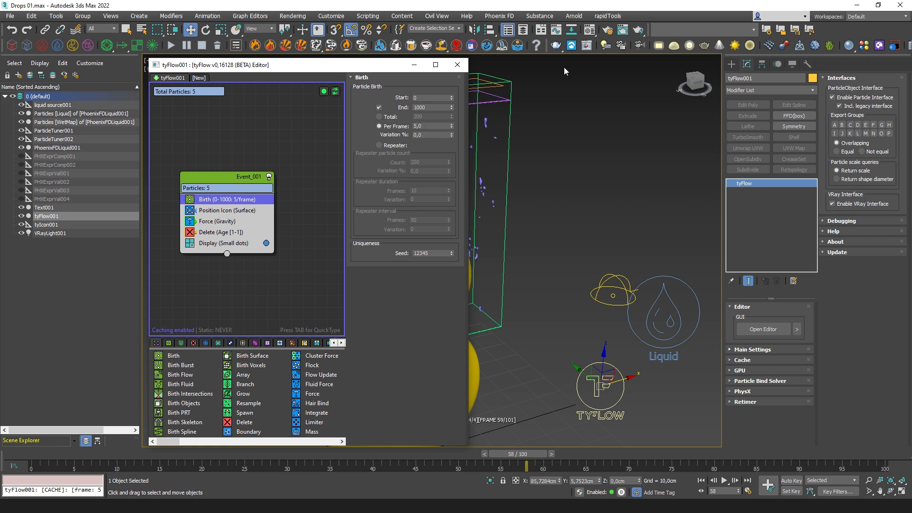
left_click(457, 67)
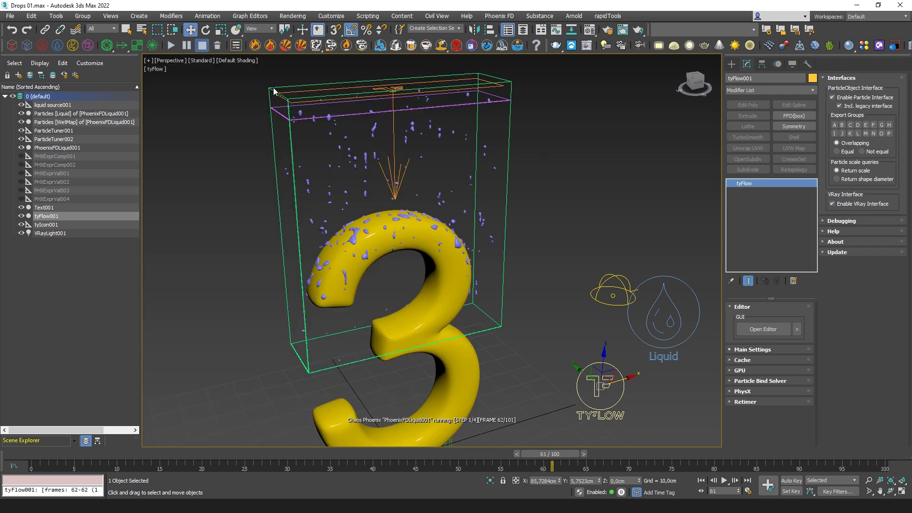
Step: Create a preview animation of the perspective view framed on the number's upper curve, play it, and close the player
scroll(587, 269, "up", 5)
middle_click_drag(587, 269, 543, 244)
scroll(488, 252, "up", 3)
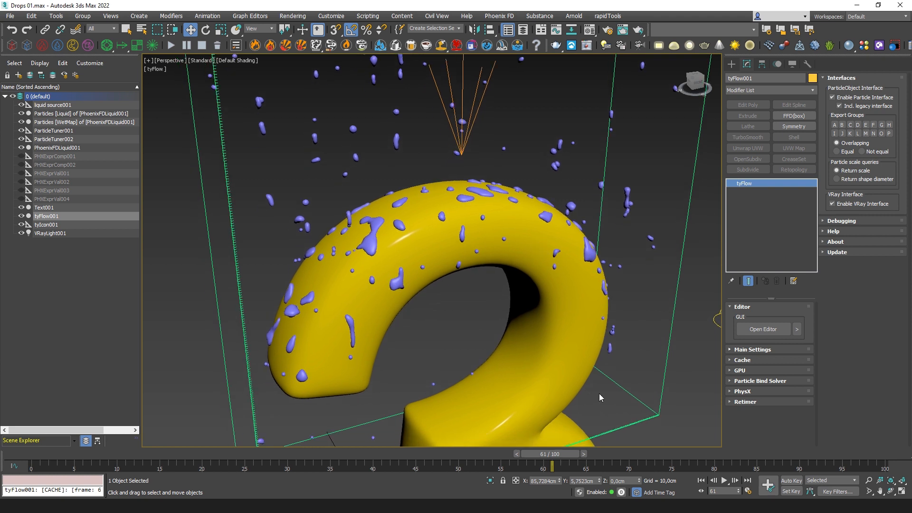
key("shift+v")
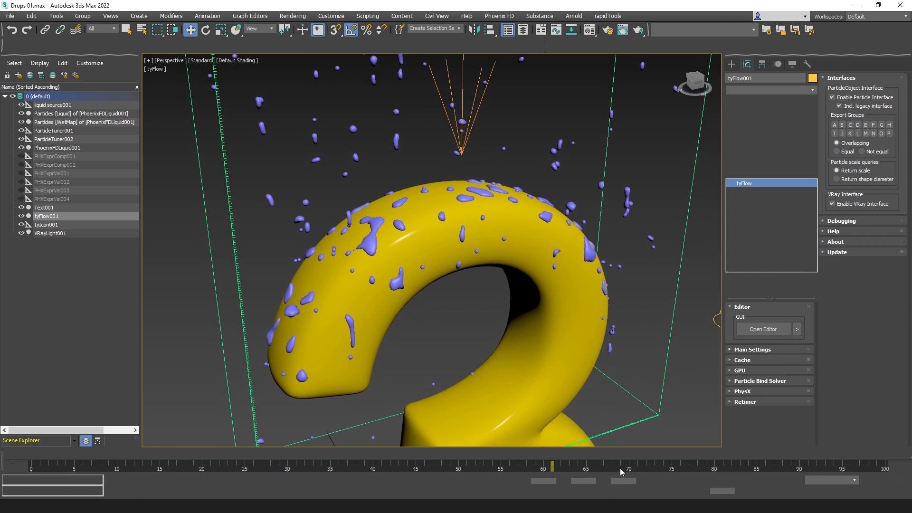
key("Return")
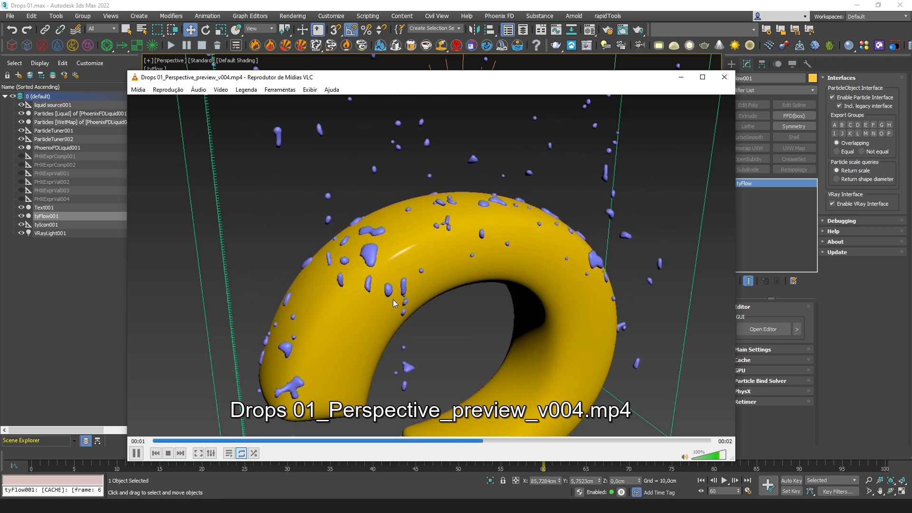
left_click(725, 77)
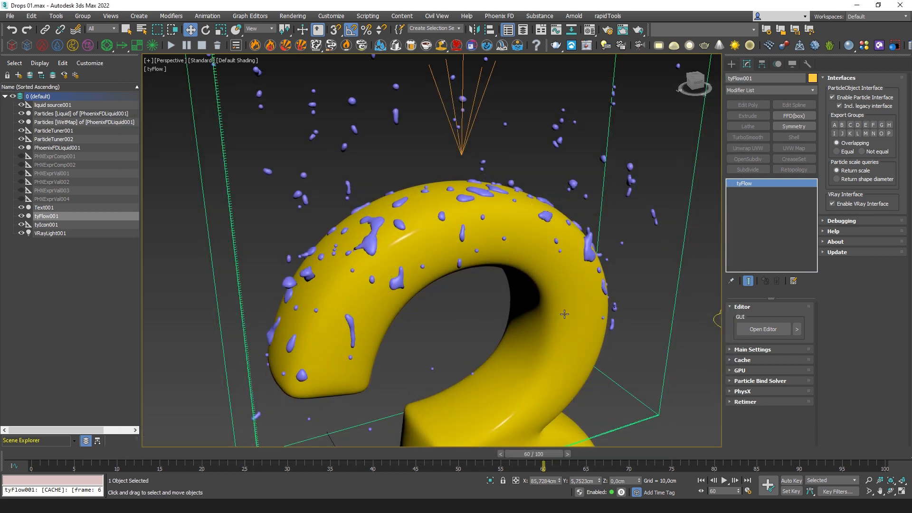
Step: Select the Particle Tuner that controls viscosity, set its Viscosity value to 0,05, and inspect the drops on the number 3
scroll(661, 325, "down", 10)
scroll(542, 311, "up", 5)
left_click(489, 353)
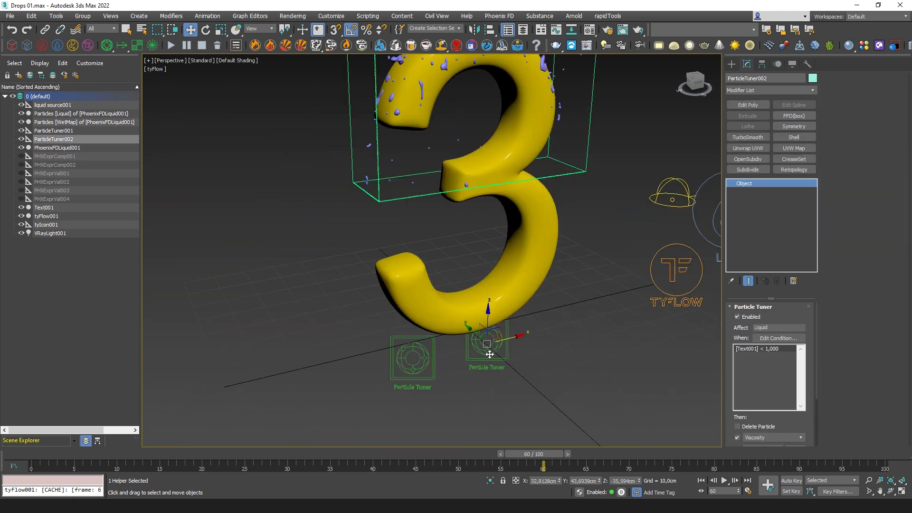
left_click_drag(729, 405, 729, 330)
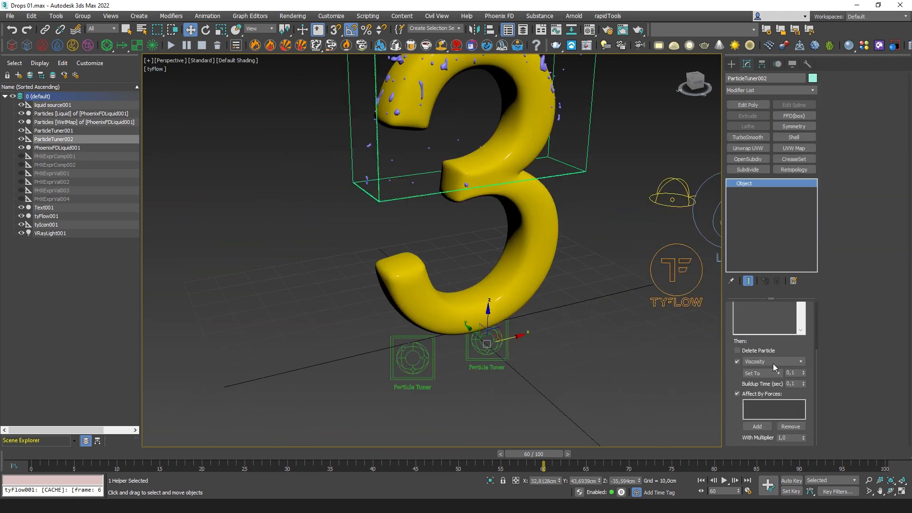
double_click(796, 373)
key("Return")
middle_click_drag(511, 157, 505, 282)
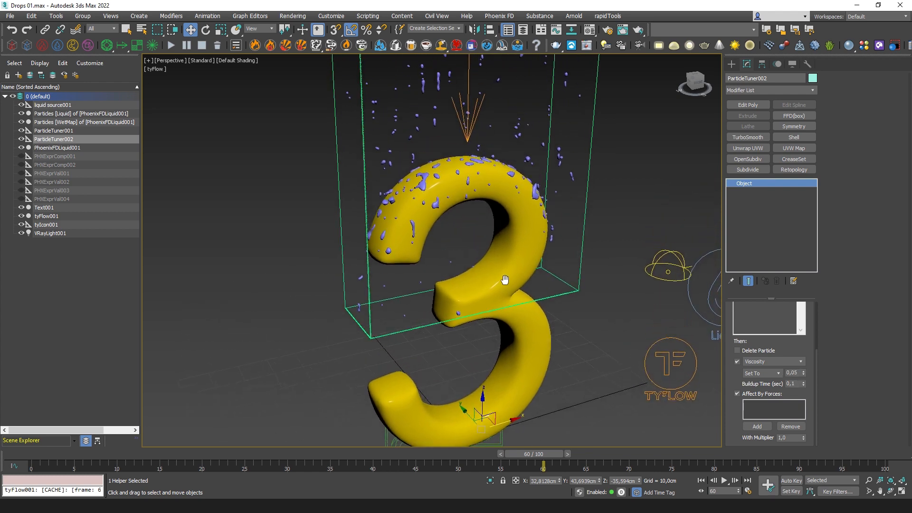
scroll(423, 211, "up", 5)
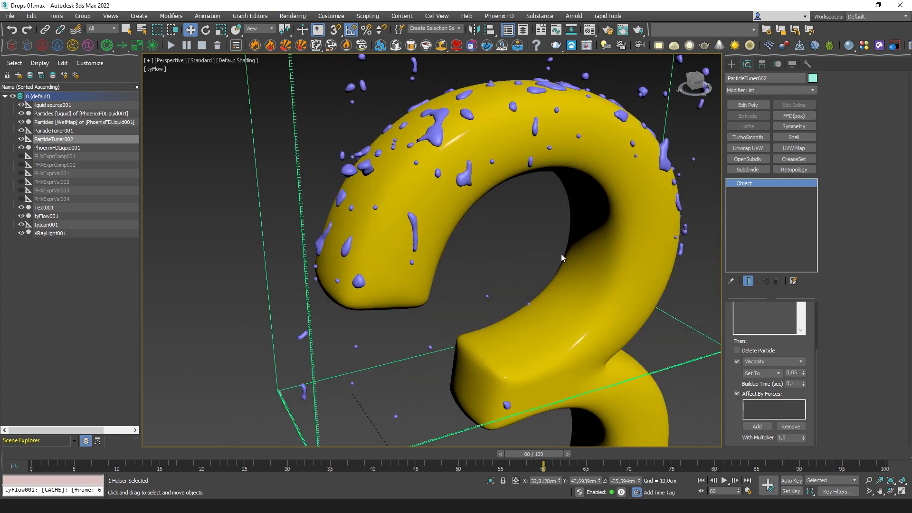
scroll(561, 254, "down", 6)
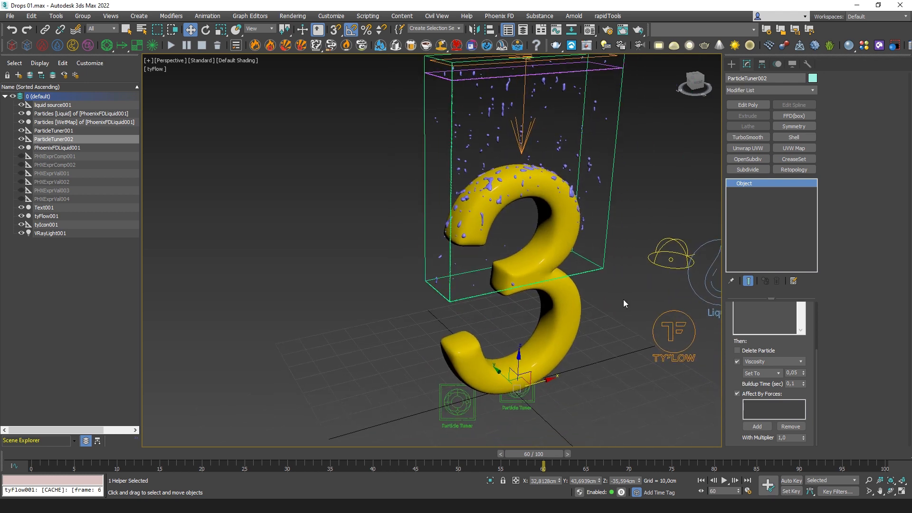
Step: Lower the selected Particle Tuner's Viscosity value to 0,01
left_click_drag(787, 373, 822, 374)
key("BackSpace")
type("1")
key("Return")
scroll(592, 206, "up", 3)
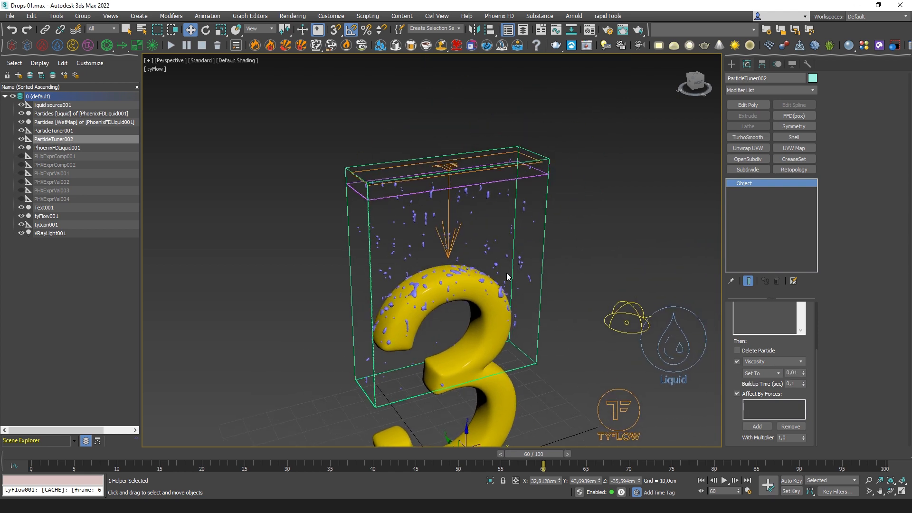
scroll(508, 278, "down", 3)
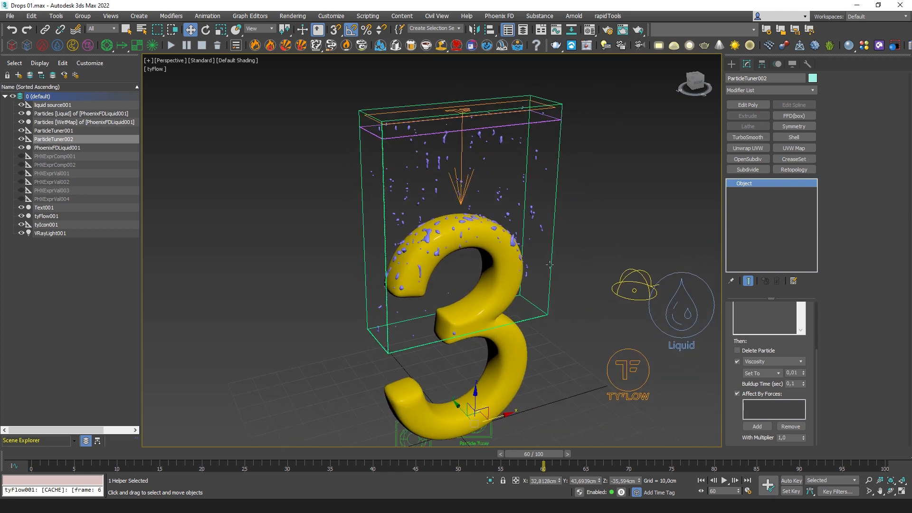
Step: Draw a plane VRayLight on the ground beside the number 3, about 109 cm long and 37 cm wide
left_click(659, 46)
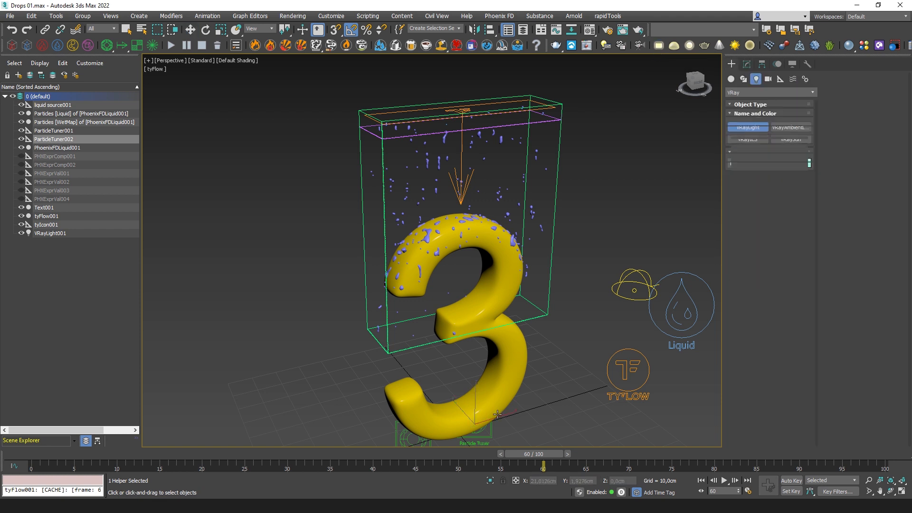
left_click_drag(455, 369, 681, 352)
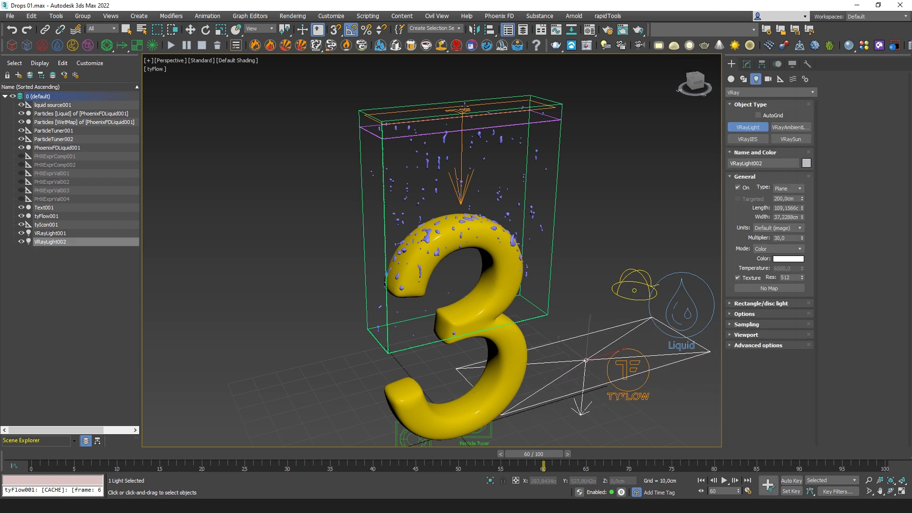
Step: Finish creating lights and activate the Move tool for the selected VRayLight beside the number 3
scroll(560, 276, "up", 6)
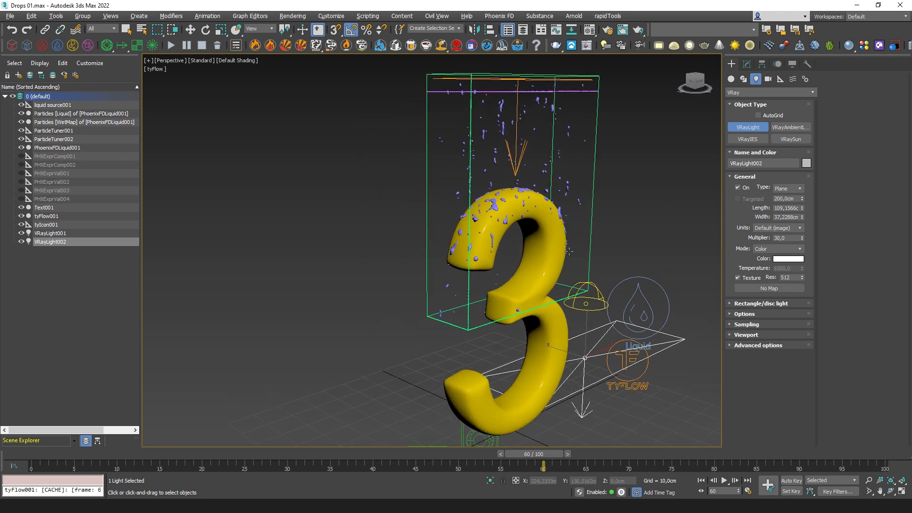
scroll(567, 217, "down", 5)
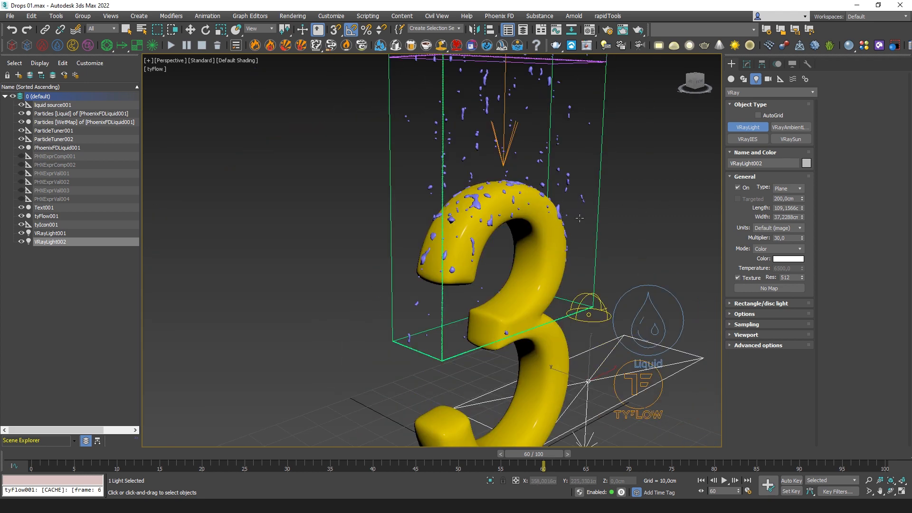
middle_click_drag(593, 212, 538, 232)
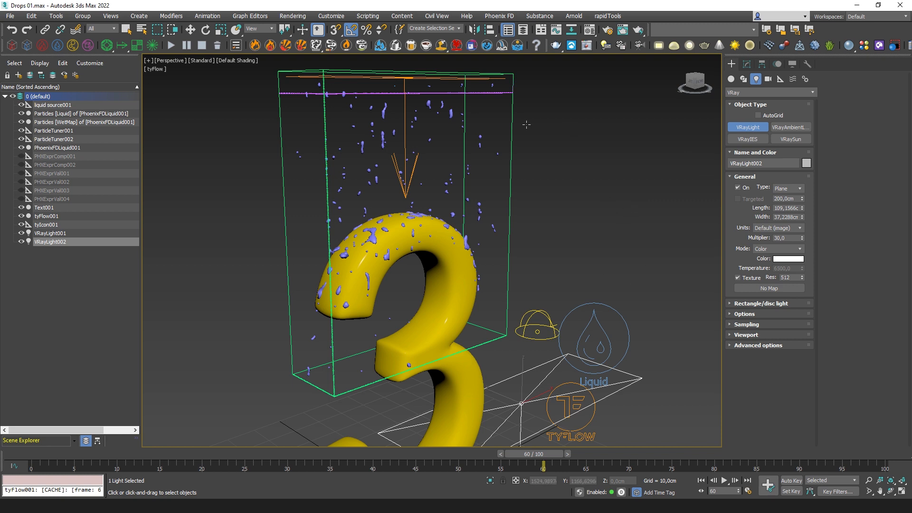
left_click(190, 29)
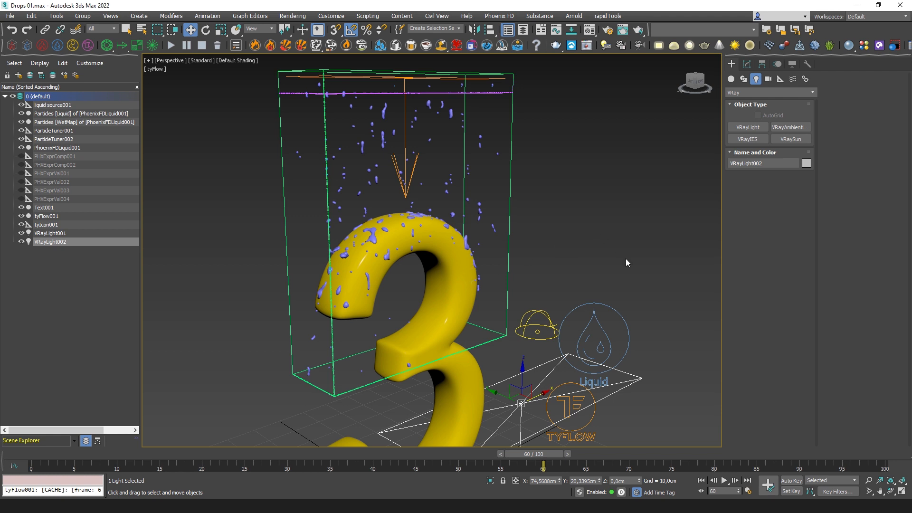
Step: Open the base VRayMtl of the yellow VRayBlendMtl in the Material Editor and expand its sheen parameters
left_click(590, 29)
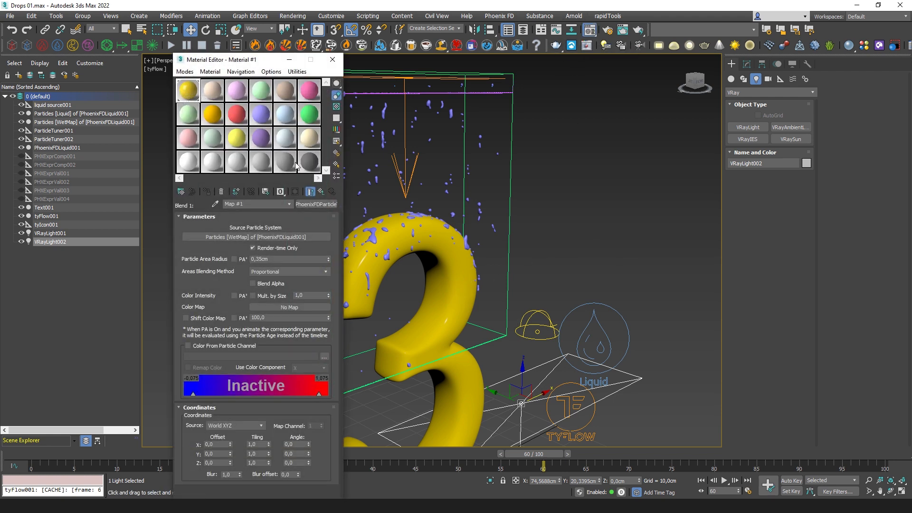
left_click(321, 191)
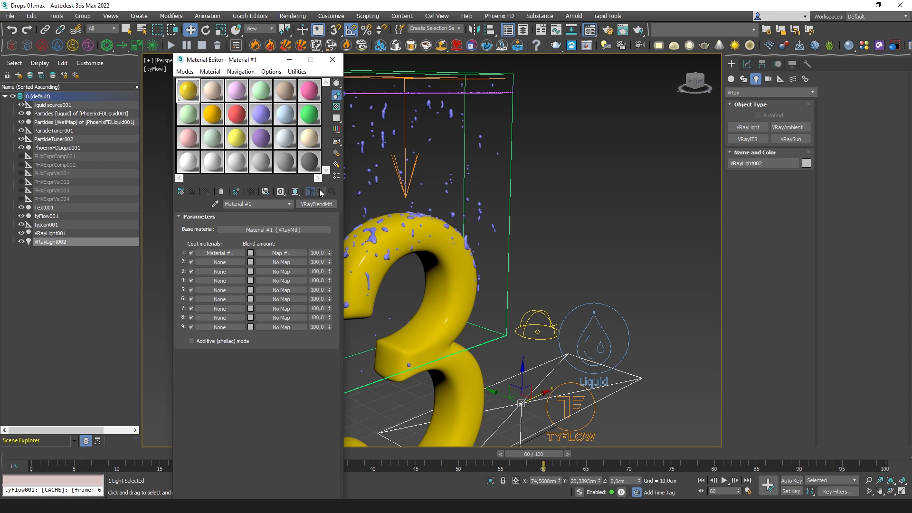
left_click(281, 231)
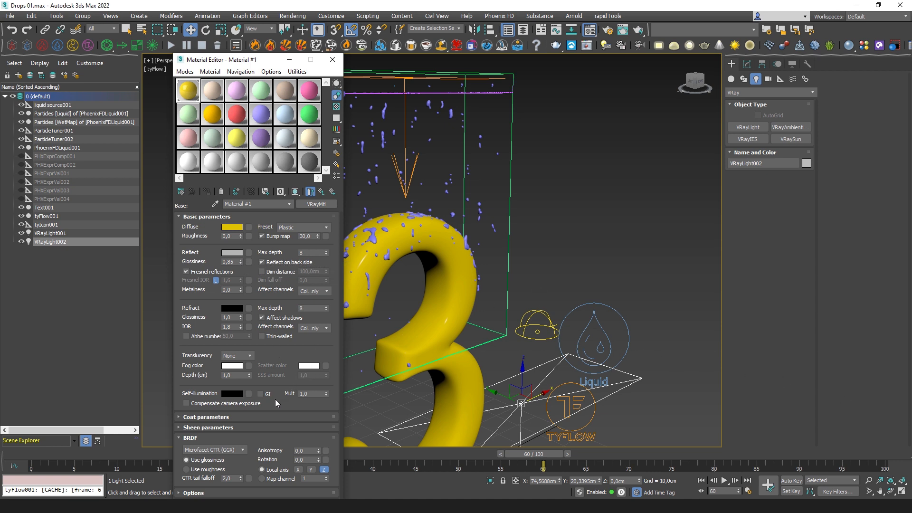
left_click(236, 429)
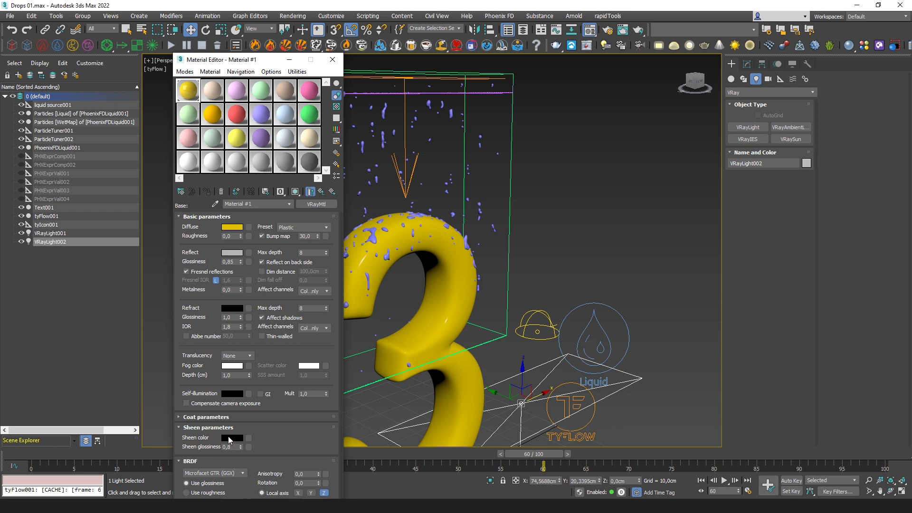
Step: Examine the shapes of the falling drops above the number 3 and of those on its upper curve
middle_click_drag(432, 285, 462, 298)
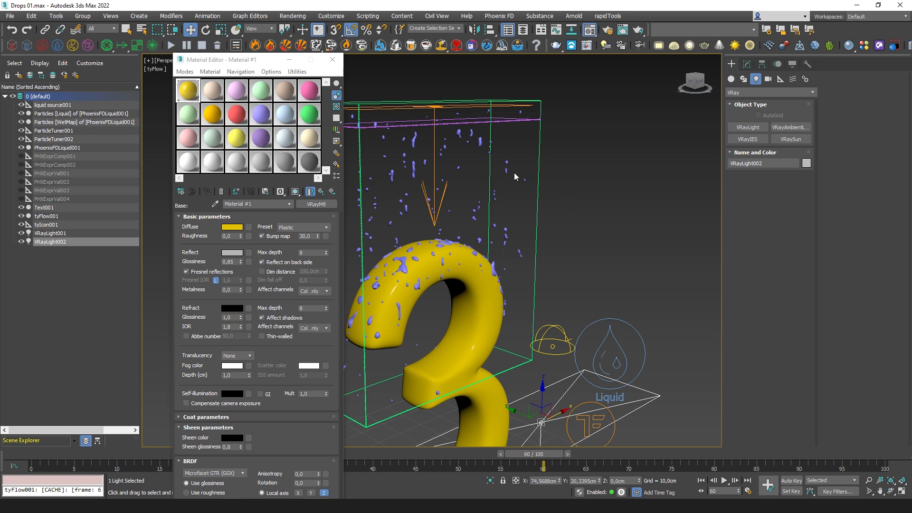
scroll(420, 176, "up", 4)
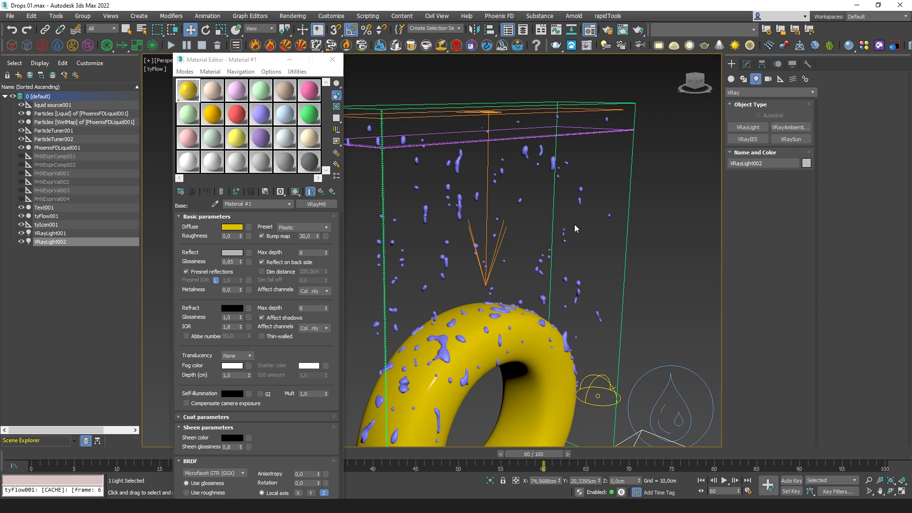
scroll(575, 224, "up", 5)
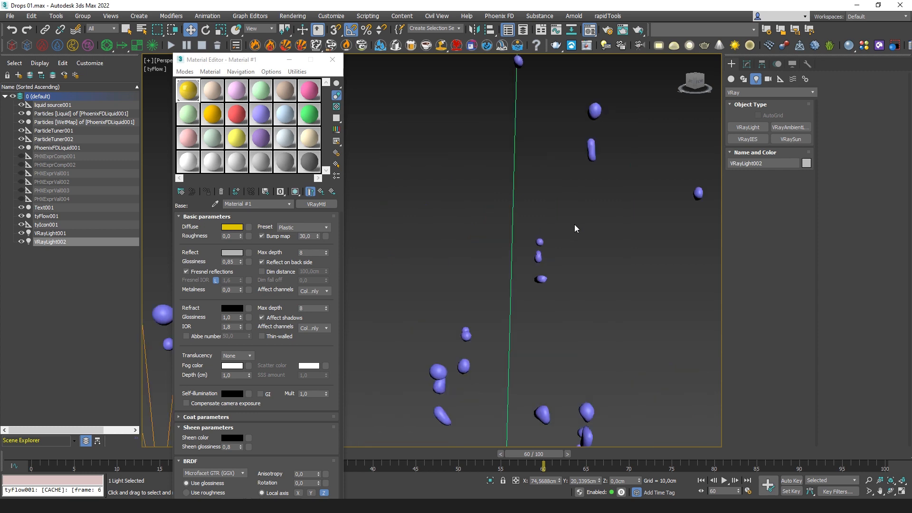
scroll(575, 224, "down", 2)
middle_click_drag(543, 171, 556, 237)
scroll(556, 238, "down", 4)
middle_click_drag(544, 300, 537, 212)
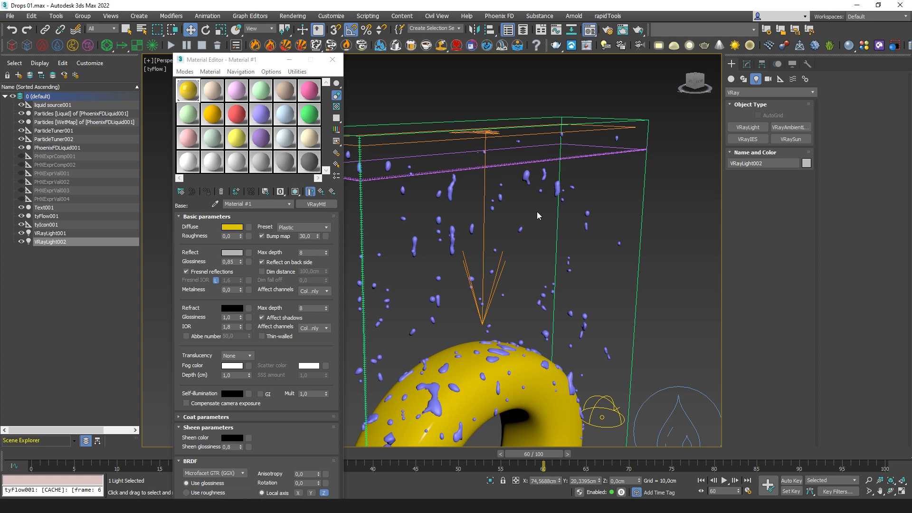